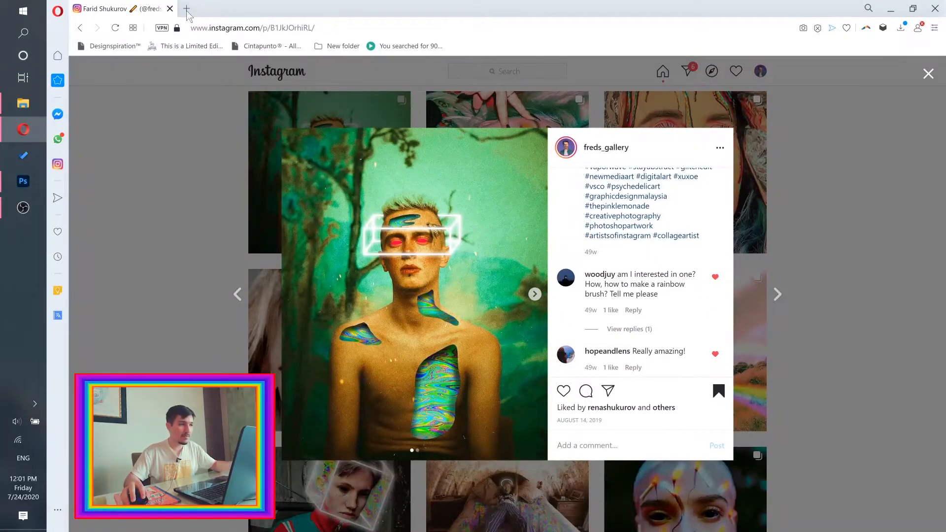
- Open YouTube in a new browser tab
click(187, 12)
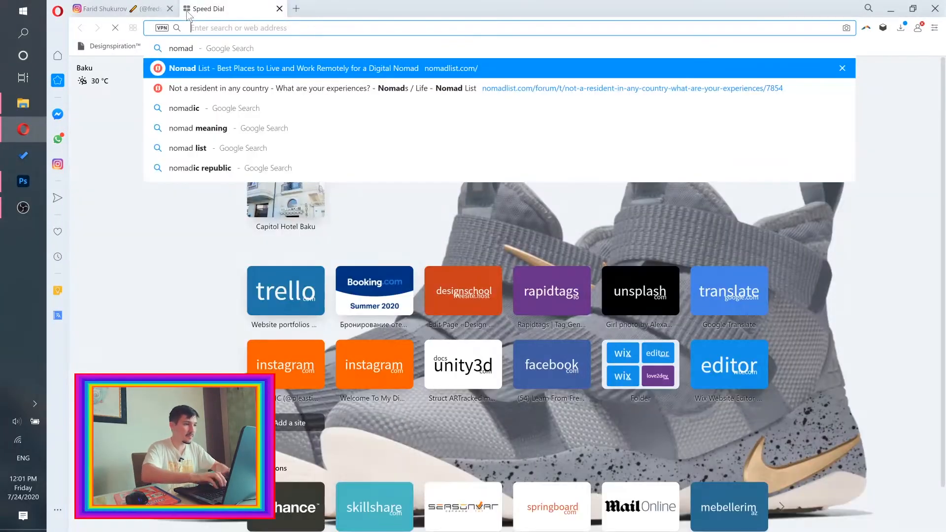
text(you)
key(Return)
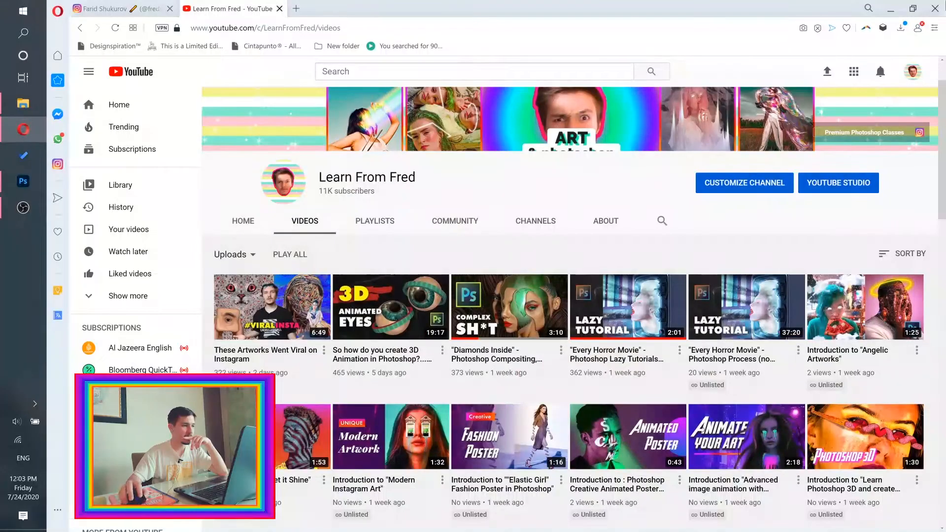
- Quit the browser and create a new 1000 x 1250 pixel Photoshop document at 300 pixels/inch with a white background
click(934, 8)
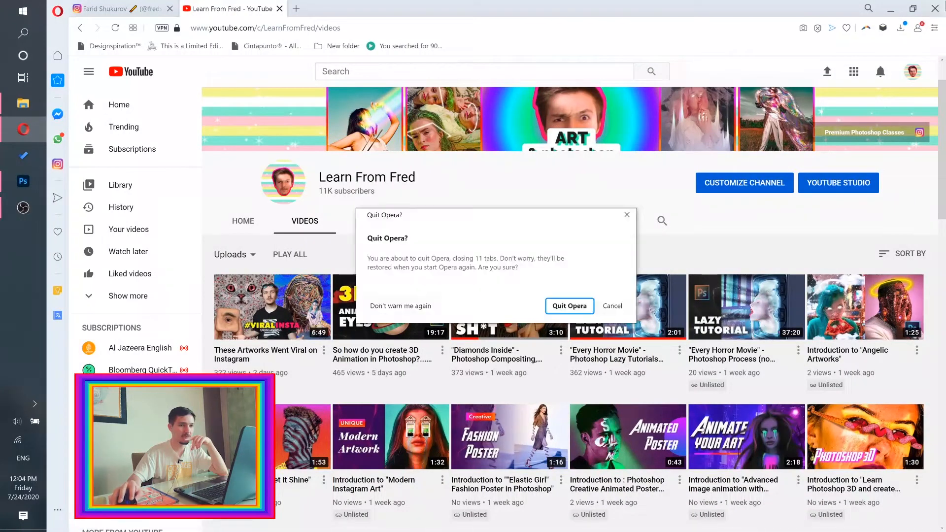
click(560, 305)
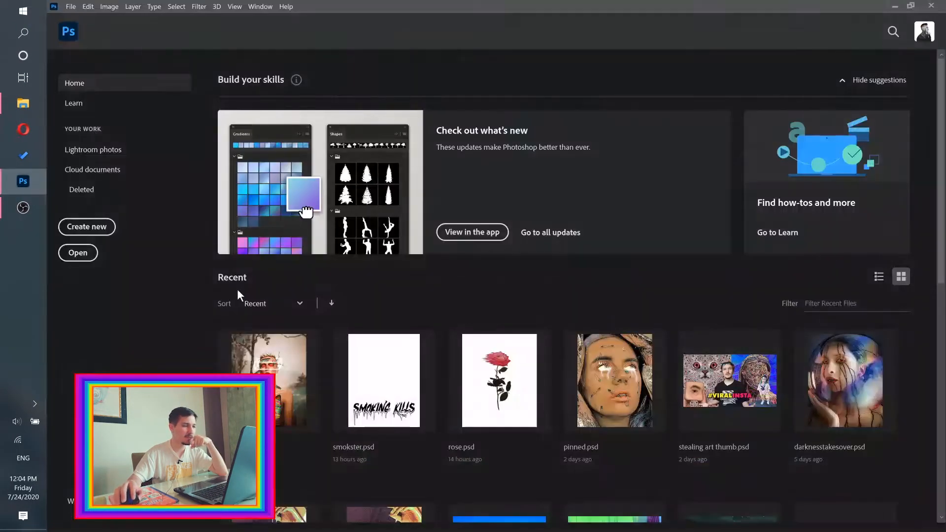
click(100, 229)
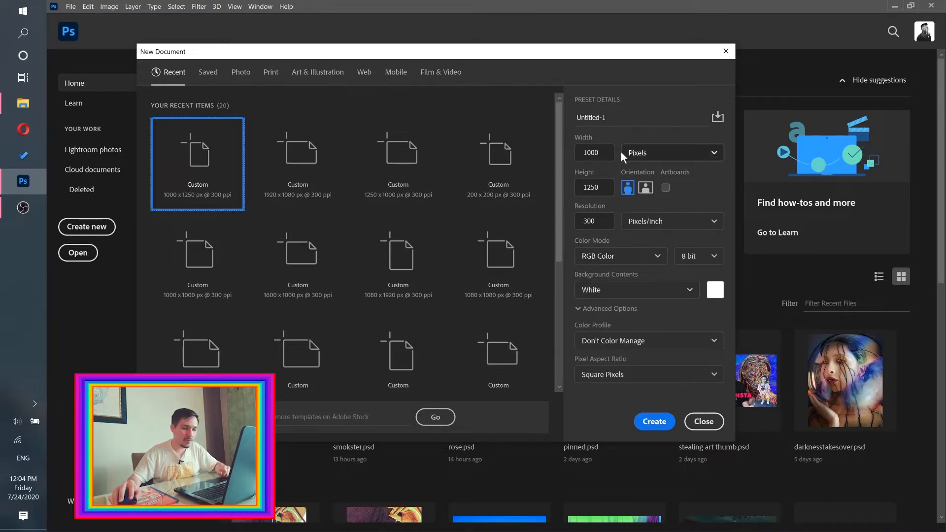
click(654, 420)
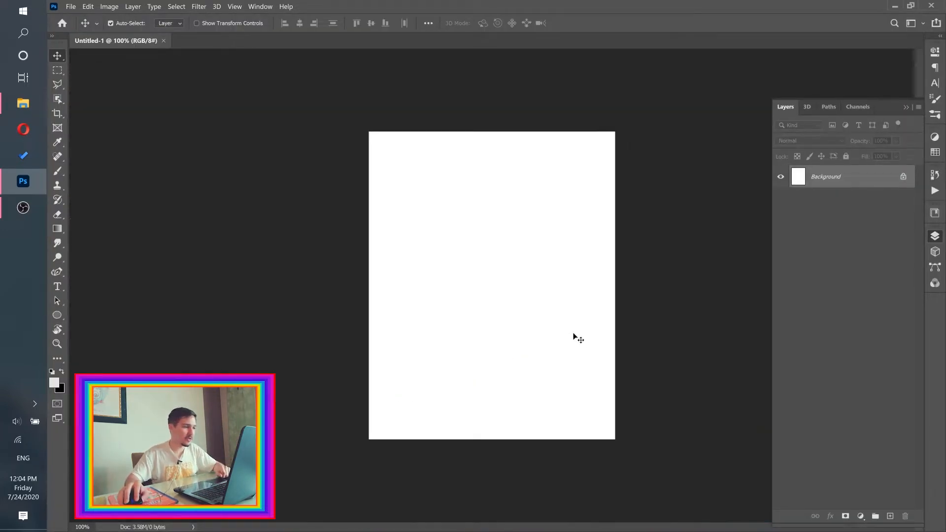
- Place adult-art-artsy-2703383.jpg from Downloads, scale it to about 8.08% so it covers the canvas, and delete the Background layer
click(30, 97)
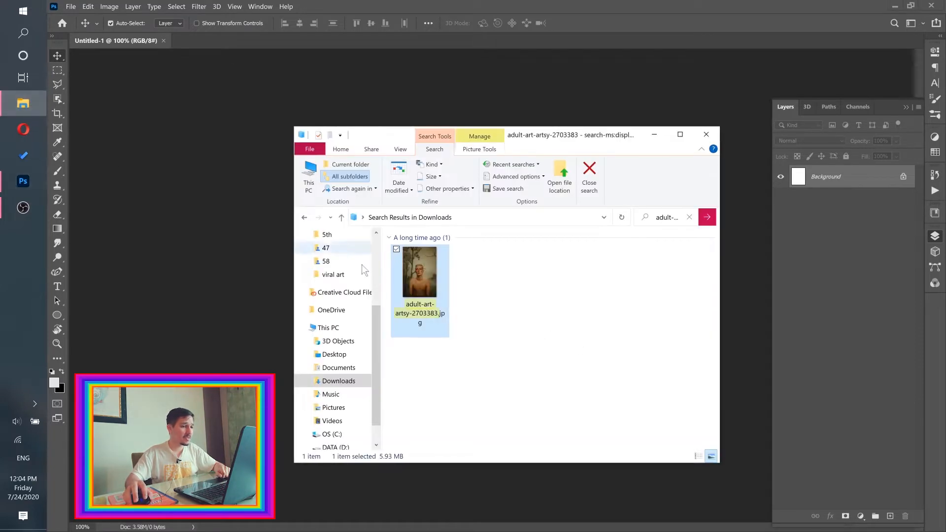
click(223, 362)
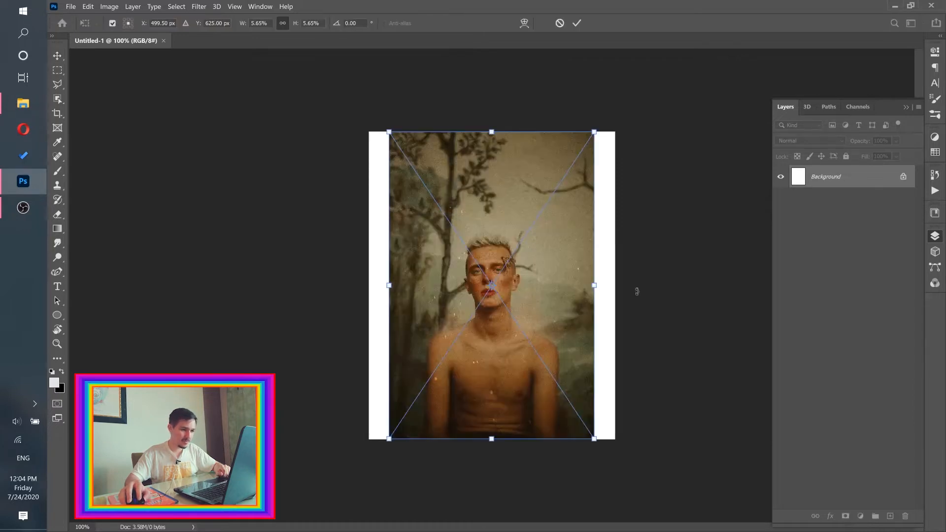
drag(597, 286, 632, 286)
drag(389, 285, 337, 287)
drag(556, 311, 563, 274)
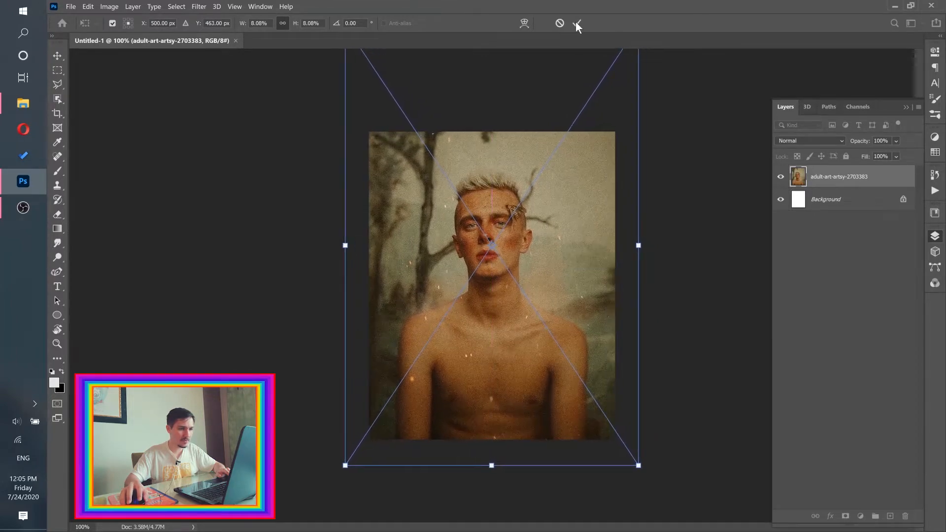
click(577, 23)
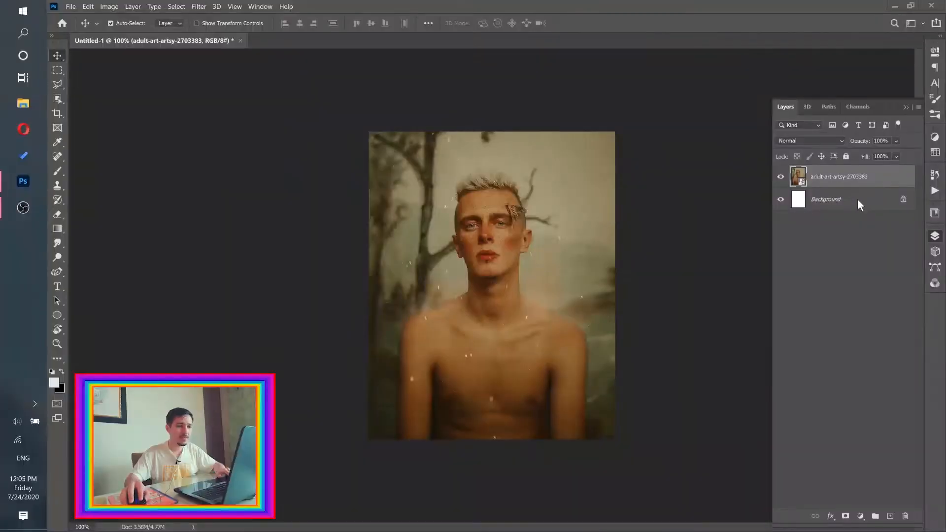
drag(857, 199, 904, 515)
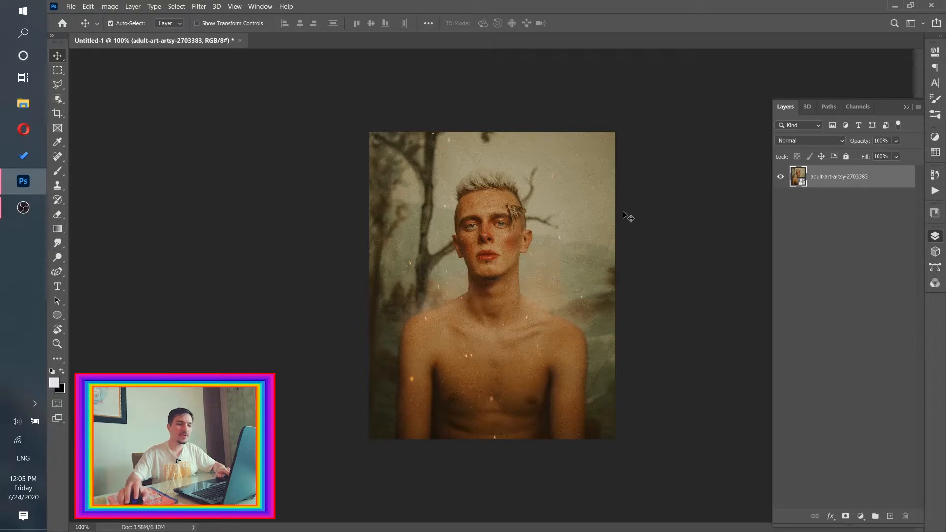
- Open the Camera Raw Filter on the portrait layer and set Contrast to -100 and Dehaze to +64
click(199, 7)
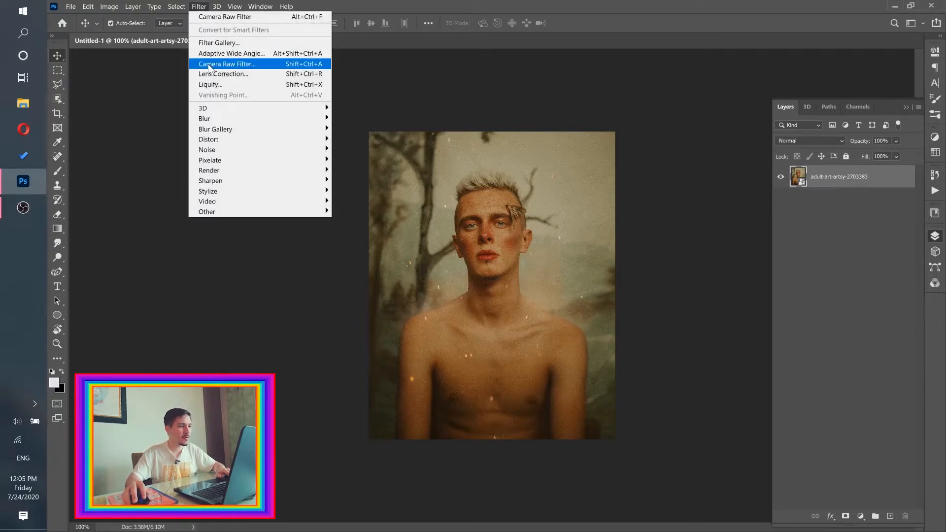
click(227, 69)
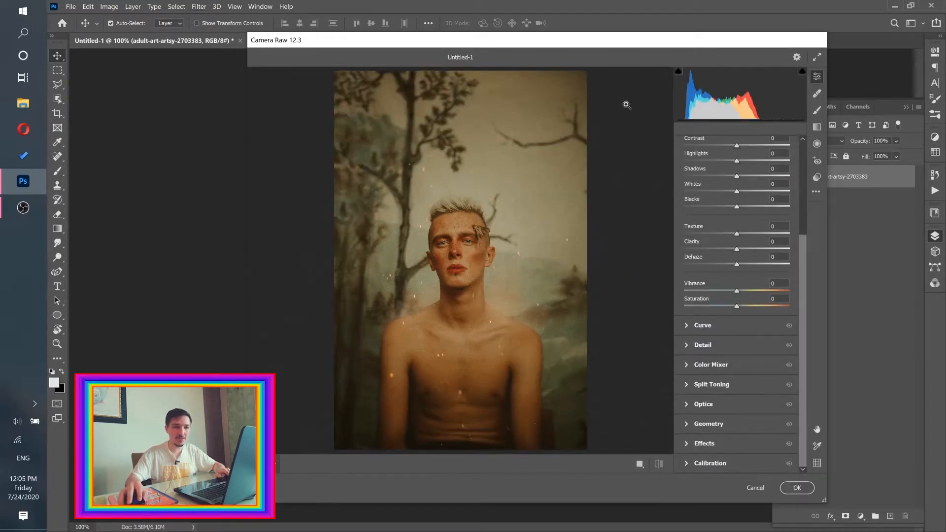
drag(577, 41, 553, 47)
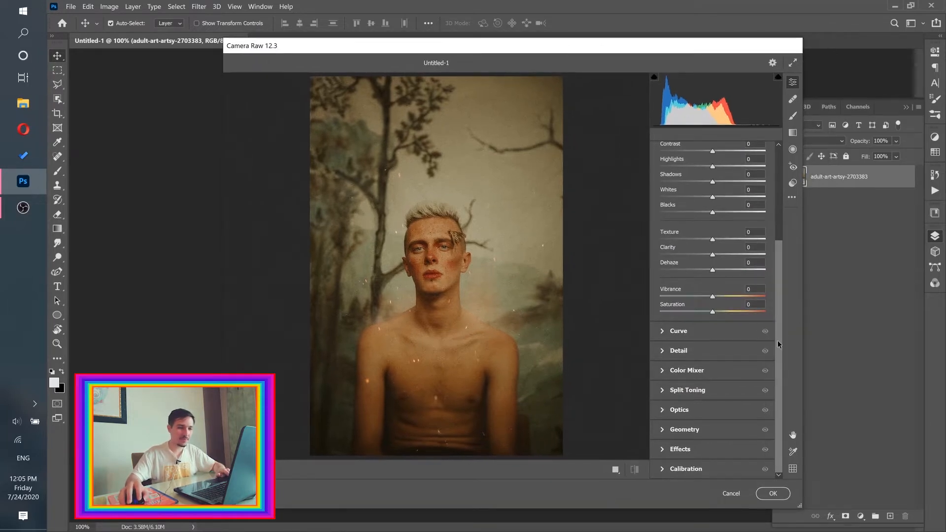
drag(778, 343, 778, 225)
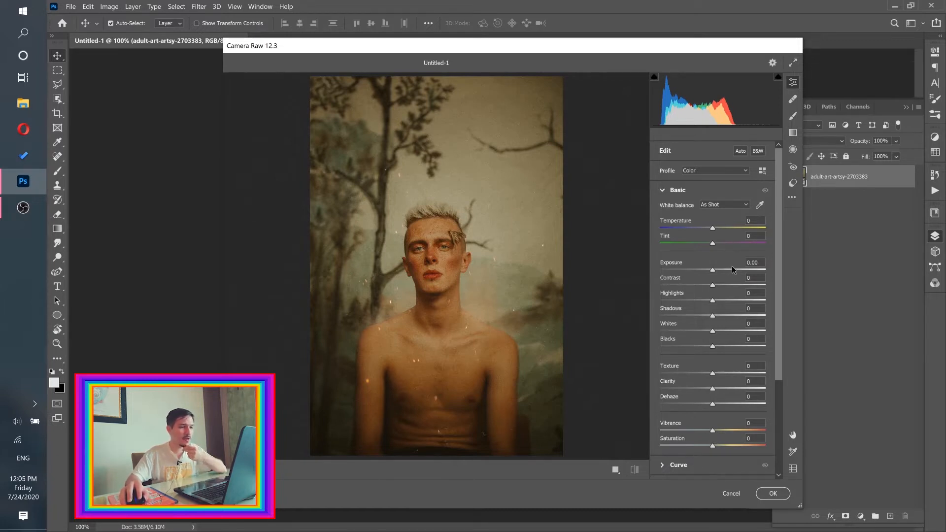
drag(712, 288, 646, 287)
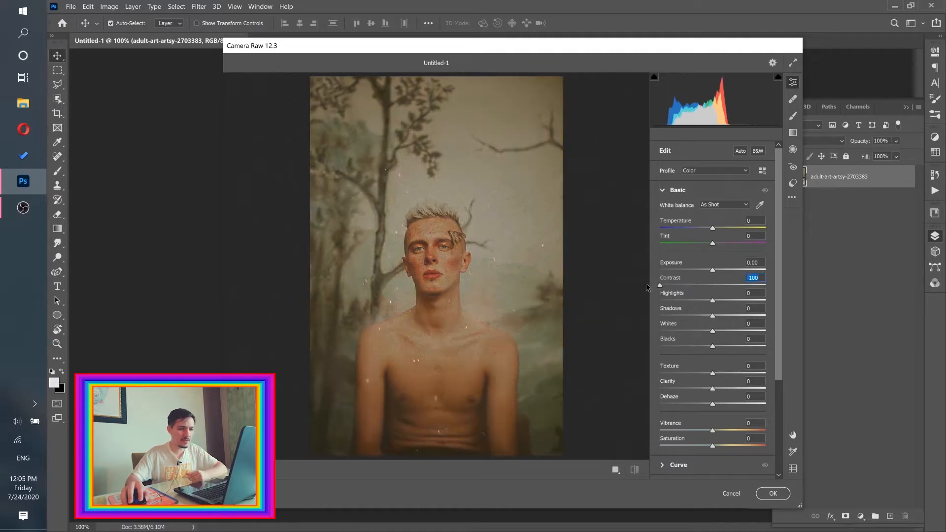
drag(778, 283, 775, 349)
drag(713, 304, 744, 306)
- Set Shadows to +48, Blacks to +51, Whites to -4 and Highlights to -7 in the Basic adjustments
scroll(748, 306, up, 3)
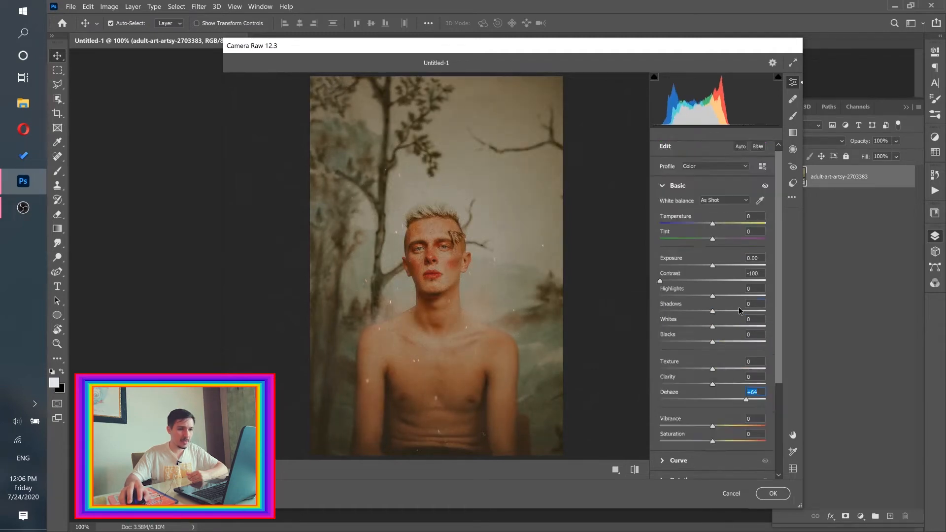
drag(714, 312, 707, 329)
mouse_move(712, 296)
mouse_down()
mouse_move(683, 294)
mouse_move(710, 297)
mouse_up()
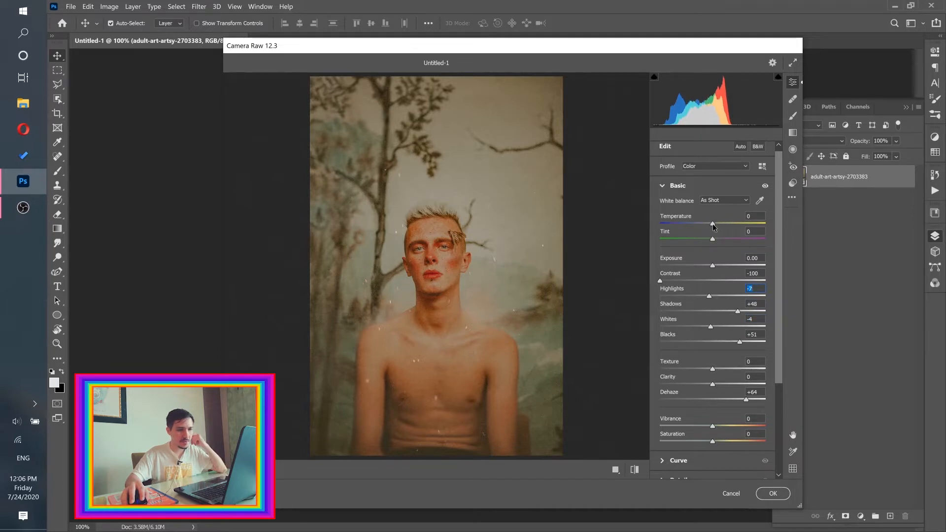
- Shift the white balance to Temperature -18 and Tint -18, and set Contrast to -61
drag(712, 224, 702, 225)
click(723, 240)
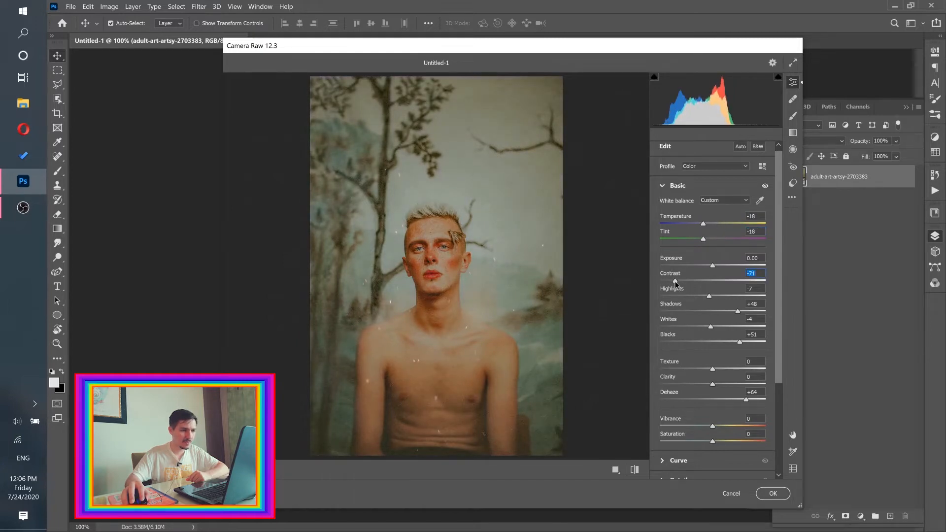
drag(676, 284, 682, 284)
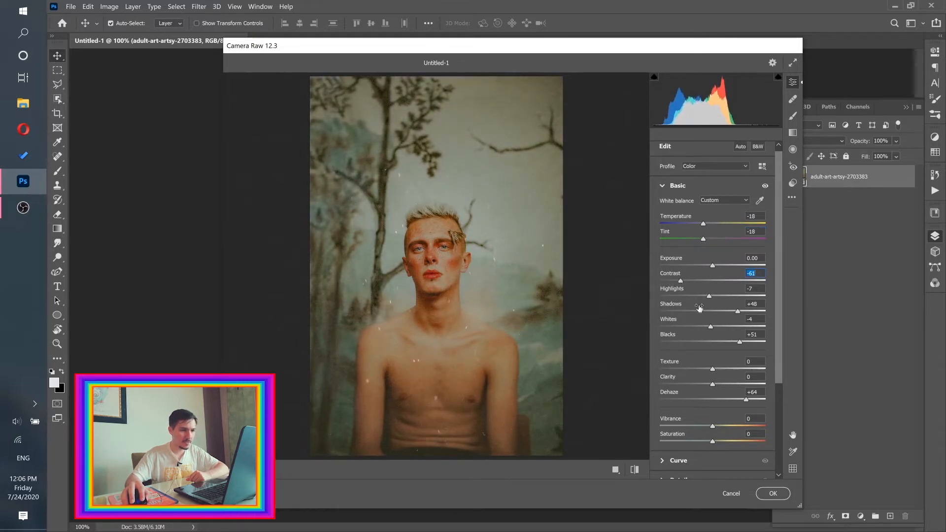
- Raise the portrait's Texture to +100
drag(780, 346, 775, 390)
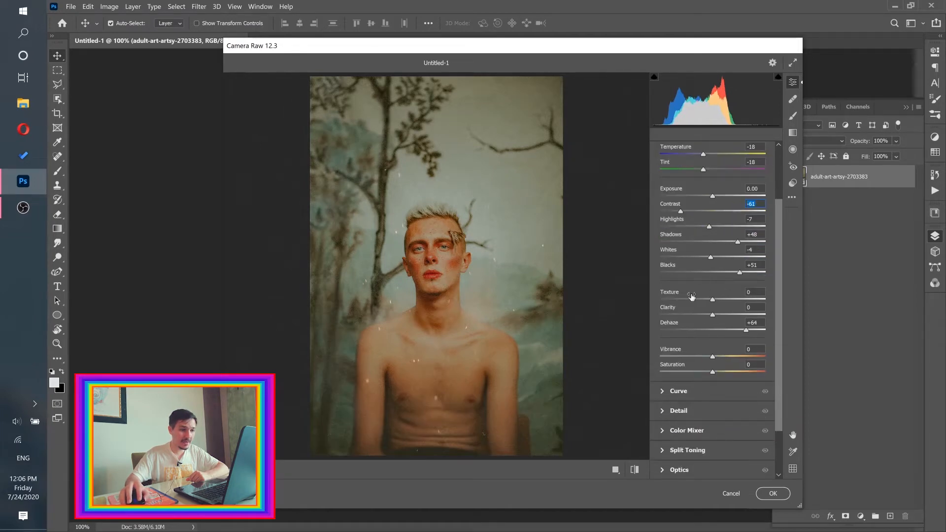
drag(715, 302, 790, 306)
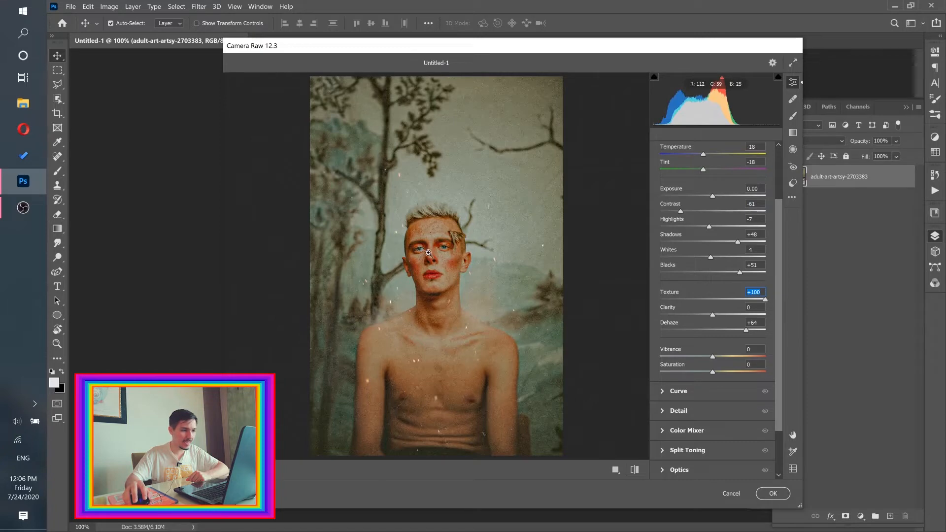
click(715, 300)
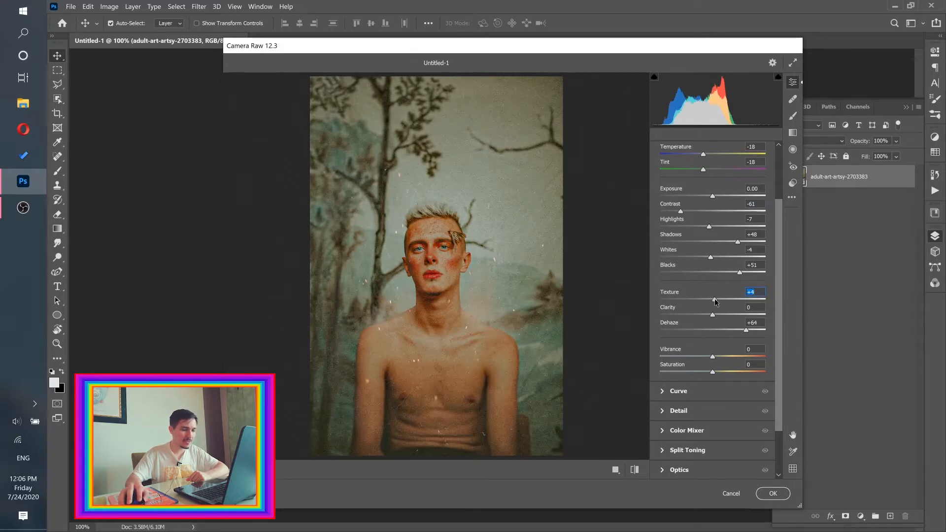
drag(715, 302, 812, 302)
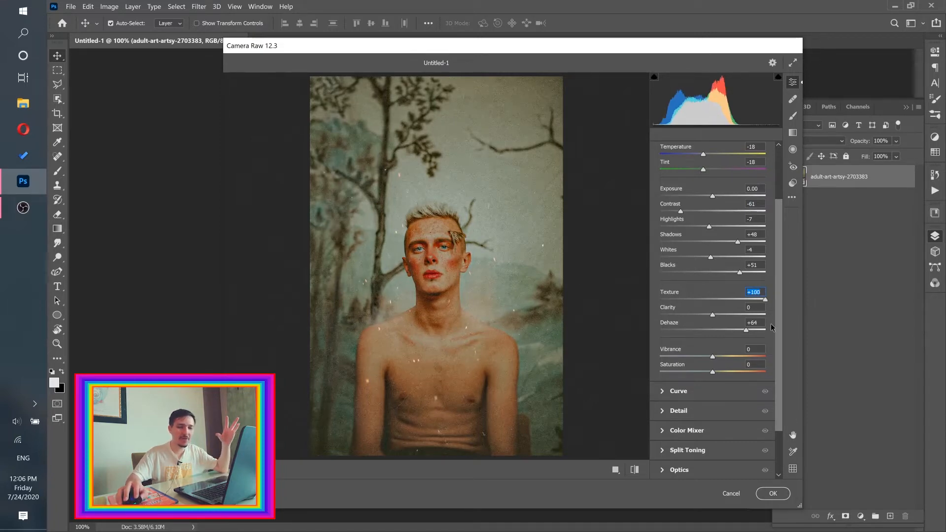
- In the Color Mixer, set the hue of Reds to -34, Oranges to +10 and Yellows to +32
scroll(780, 375, down, 2)
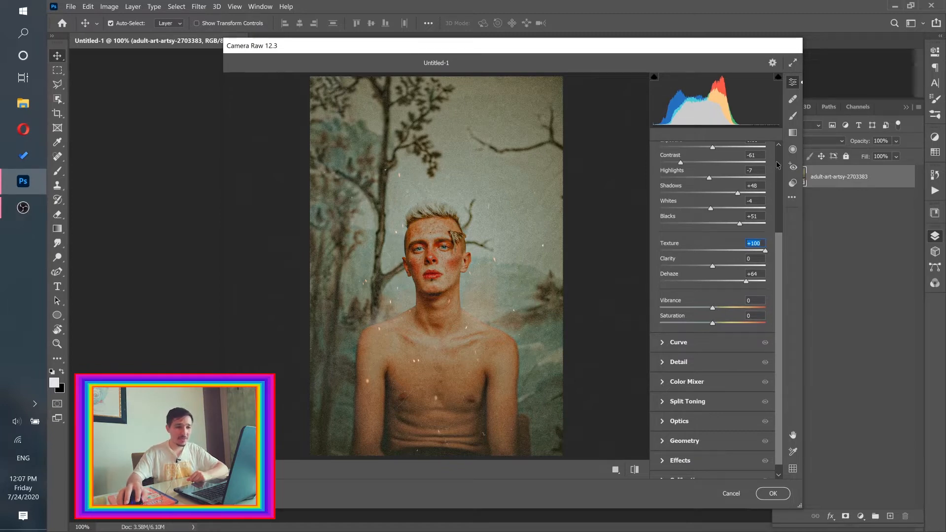
scroll(778, 180, up, 5)
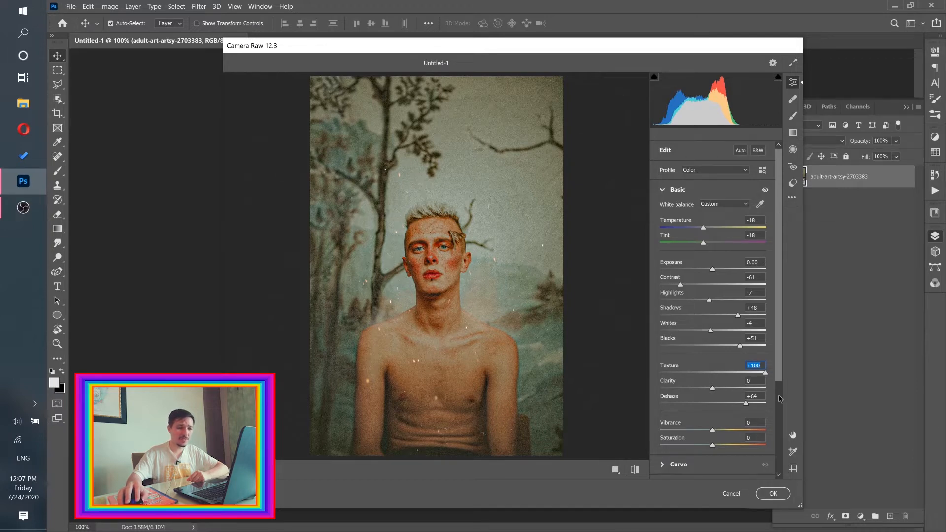
scroll(780, 399, down, 3)
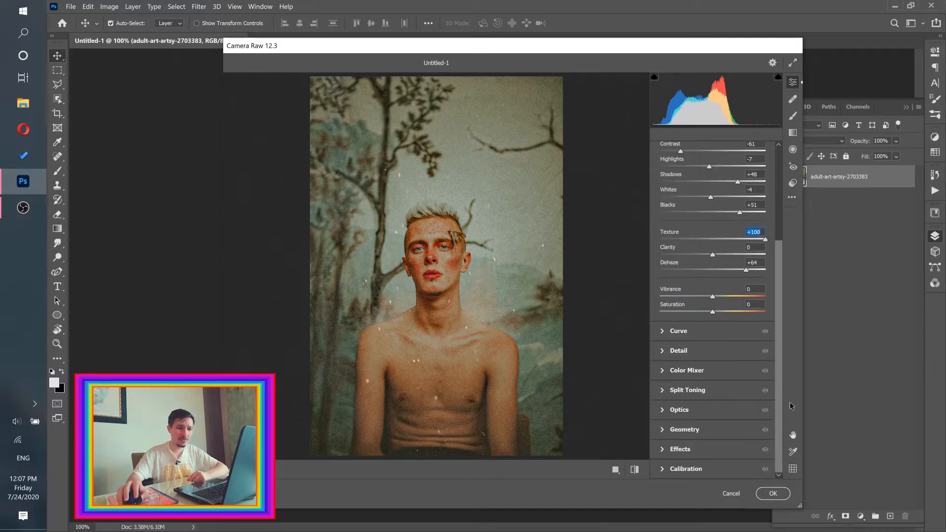
click(666, 371)
drag(778, 293, 778, 302)
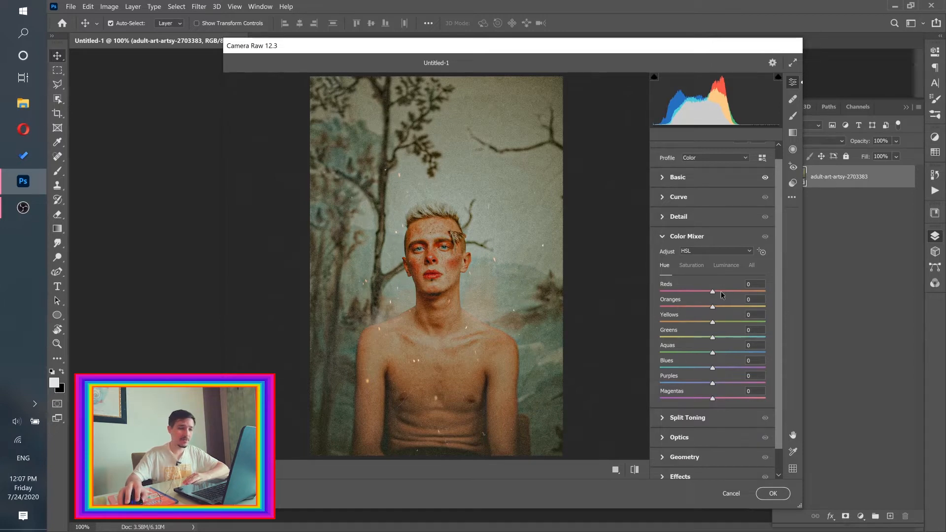
drag(712, 291, 634, 291)
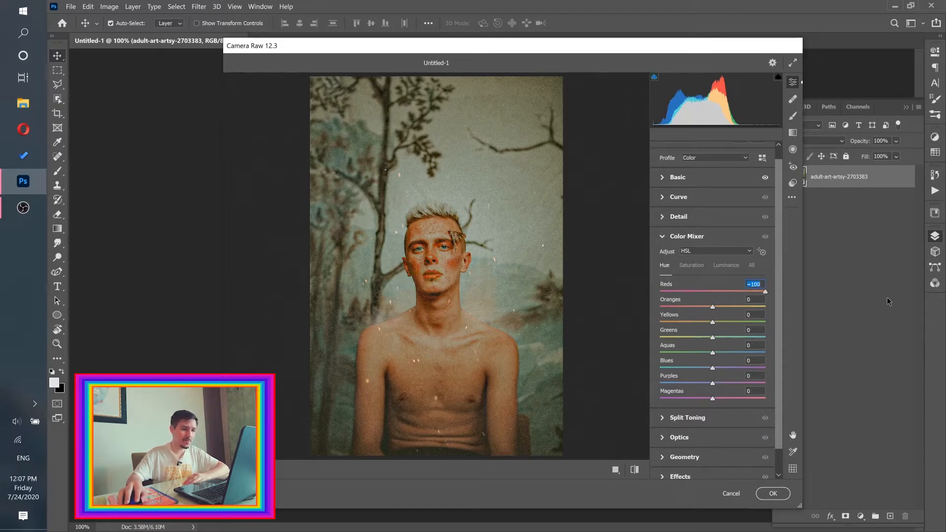
drag(713, 307, 730, 323)
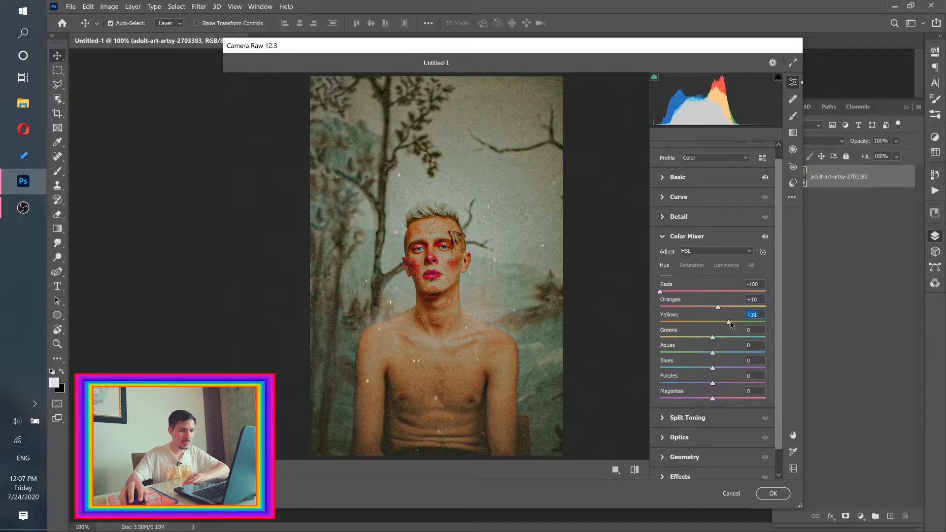
click(672, 292)
drag(678, 294, 695, 291)
- Set the Color Mixer hue of Greens to +100, Aquas to -1 and Blues to -100
drag(712, 337, 732, 337)
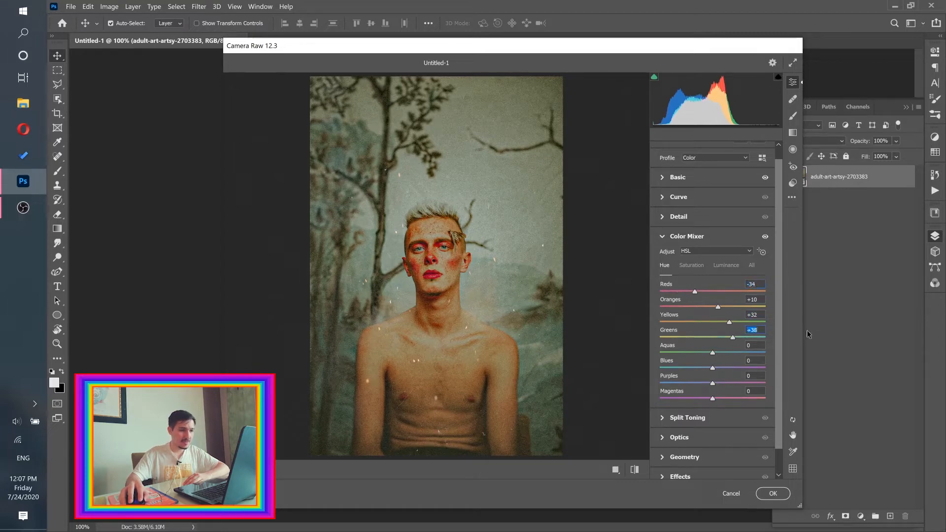
drag(808, 334, 811, 335)
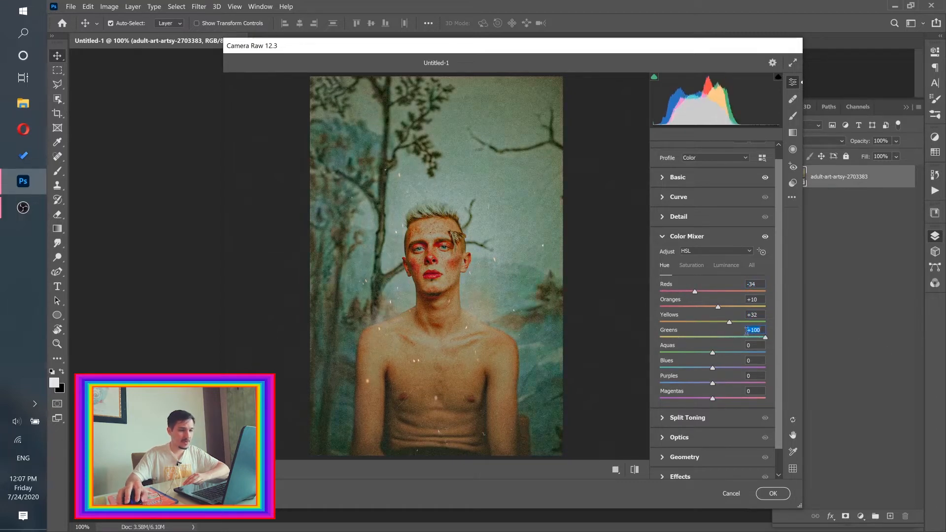
drag(712, 353, 818, 351)
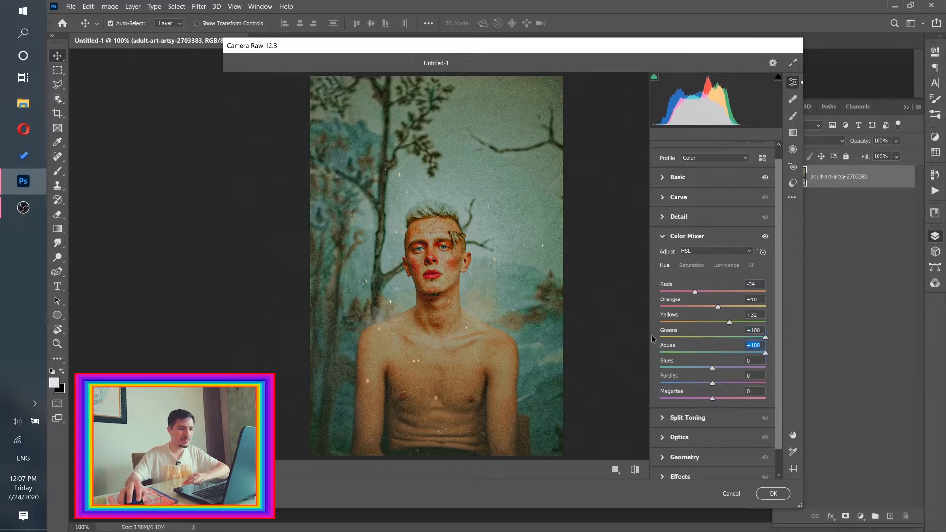
double_click(713, 353)
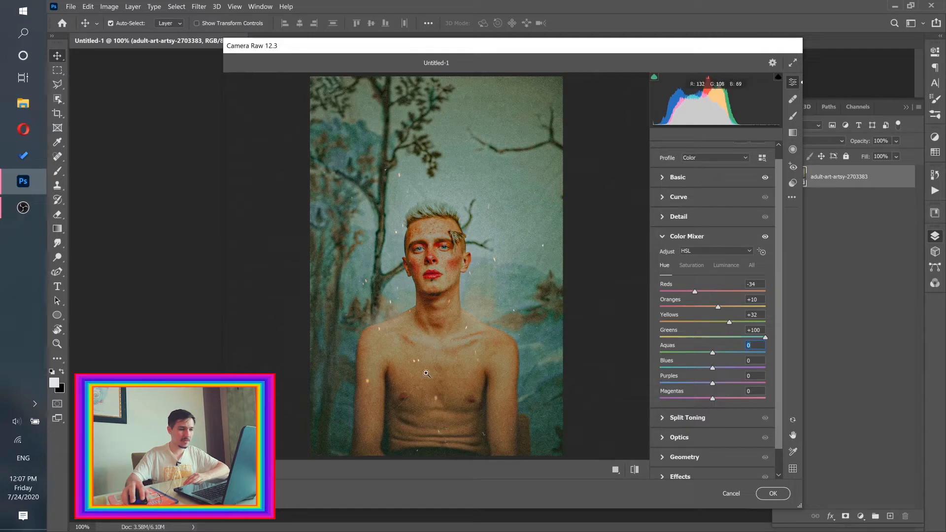
drag(714, 356, 590, 365)
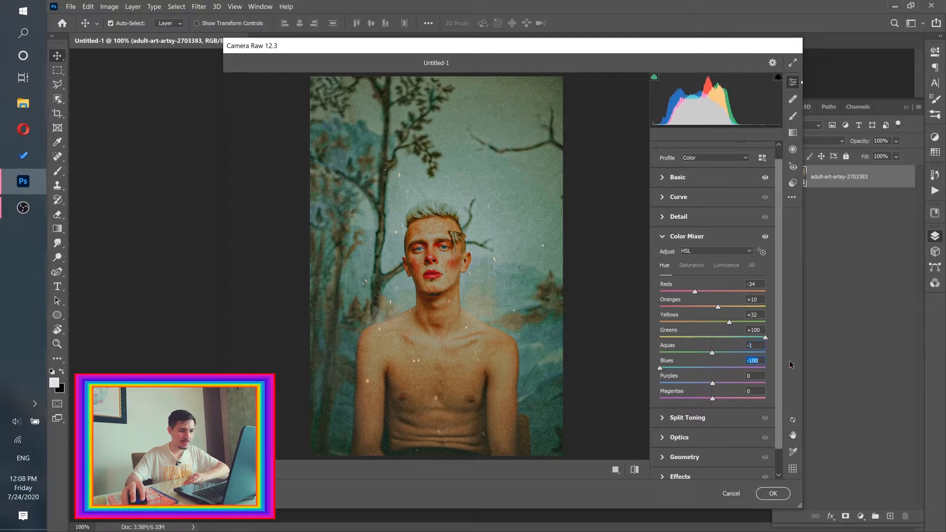
- Set the Color Mixer hue of Blues to -2, Purples to -3 and Magentas to -6, and apply the filter with Reds saturation at -32
drag(790, 365, 886, 362)
drag(725, 369, 710, 400)
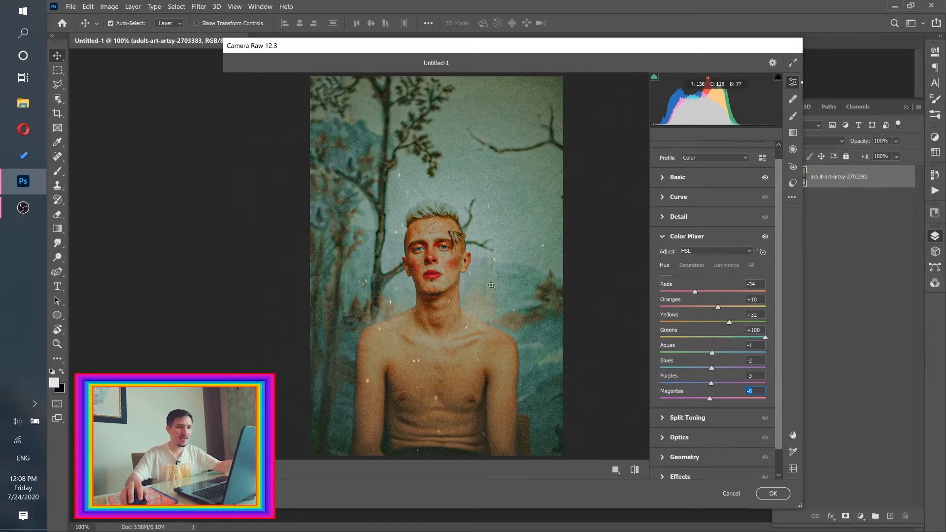
click(691, 266)
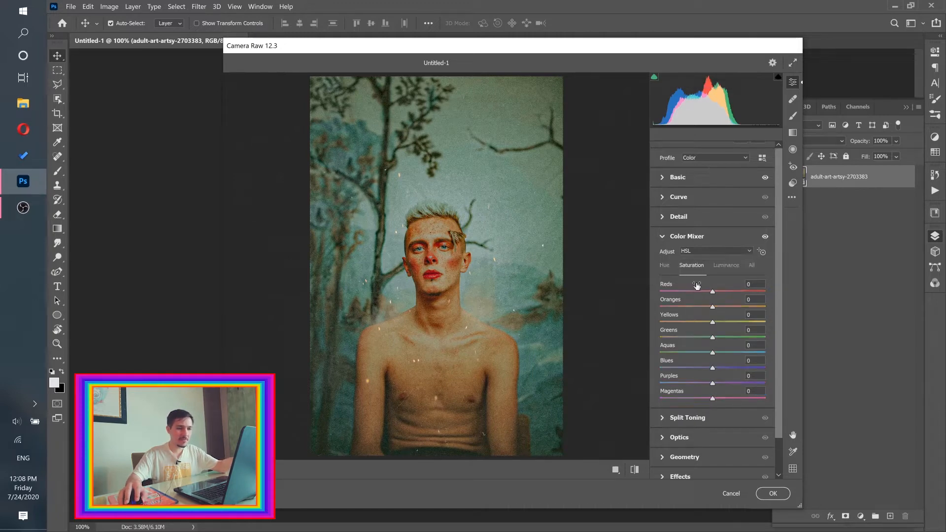
mouse_move(712, 294)
mouse_down()
mouse_move(660, 293)
mouse_move(697, 294)
mouse_up()
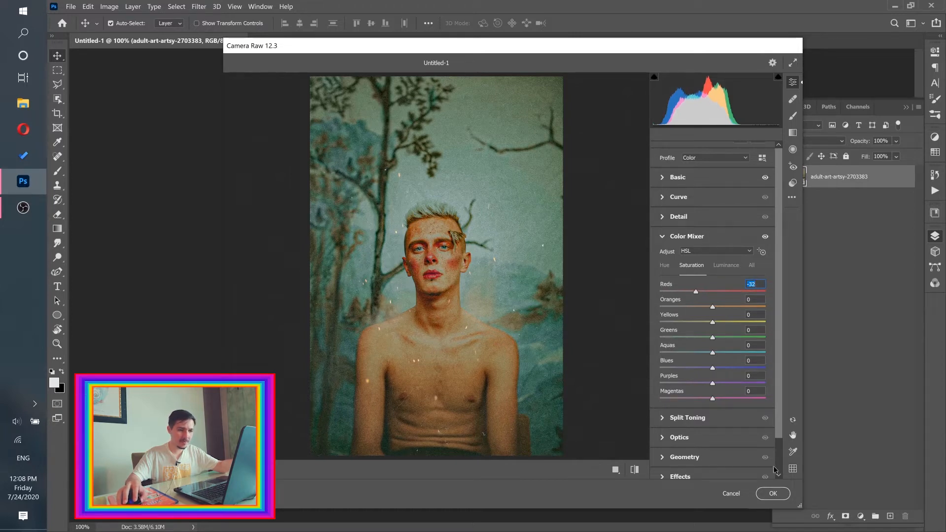
click(772, 493)
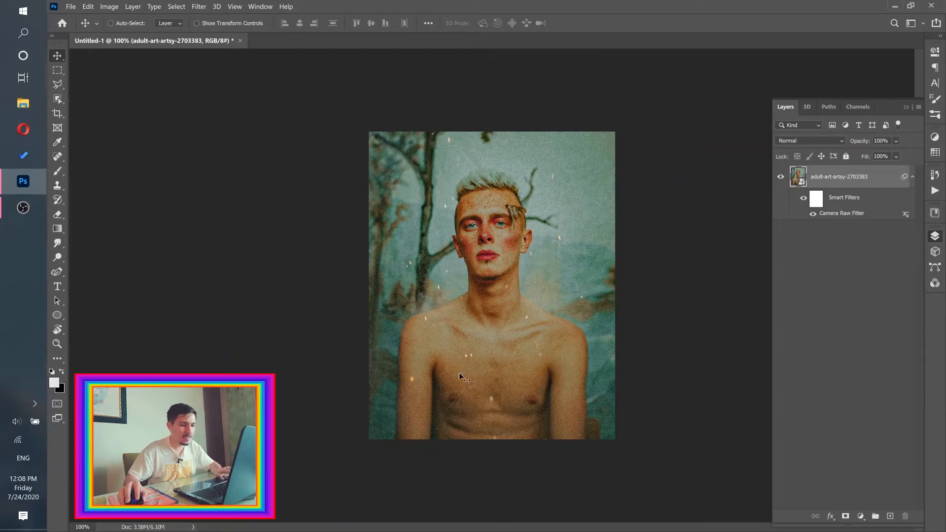
- Add an empty layer above the portrait and a Hue/Saturation adjustment layer on top of it
scroll(476, 342, up, 3)
scroll(478, 344, down, 1)
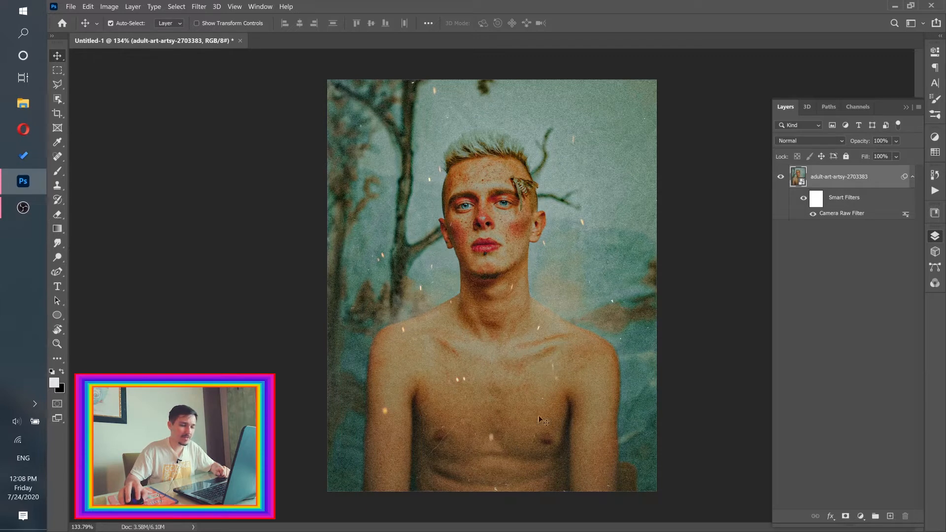
click(890, 516)
click(860, 516)
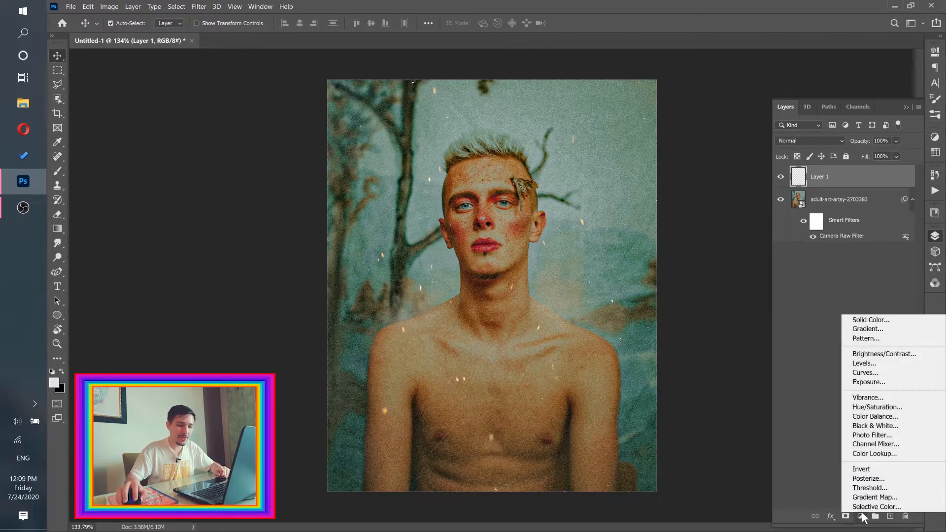
click(873, 408)
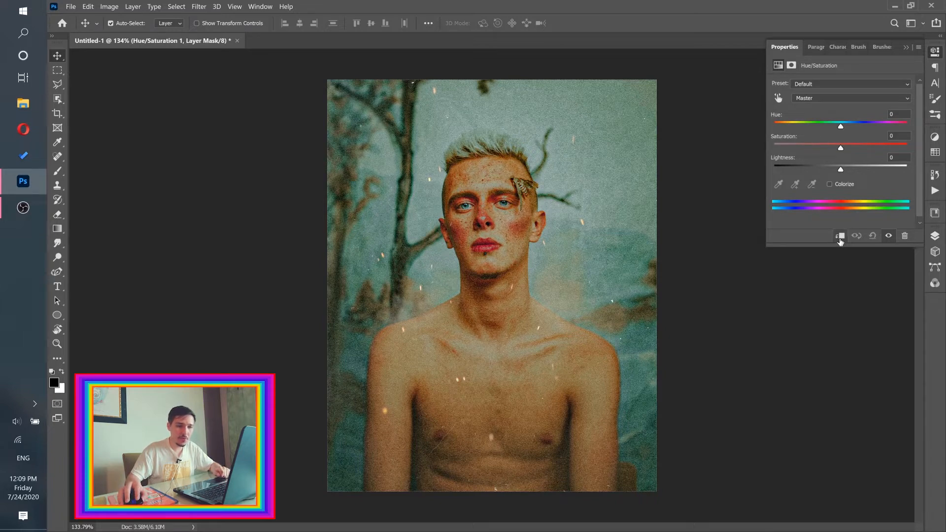
- Clip the Hue/Saturation adjustment to the empty layer and set its Saturation to +100 and Hue to -59
drag(849, 146, 942, 152)
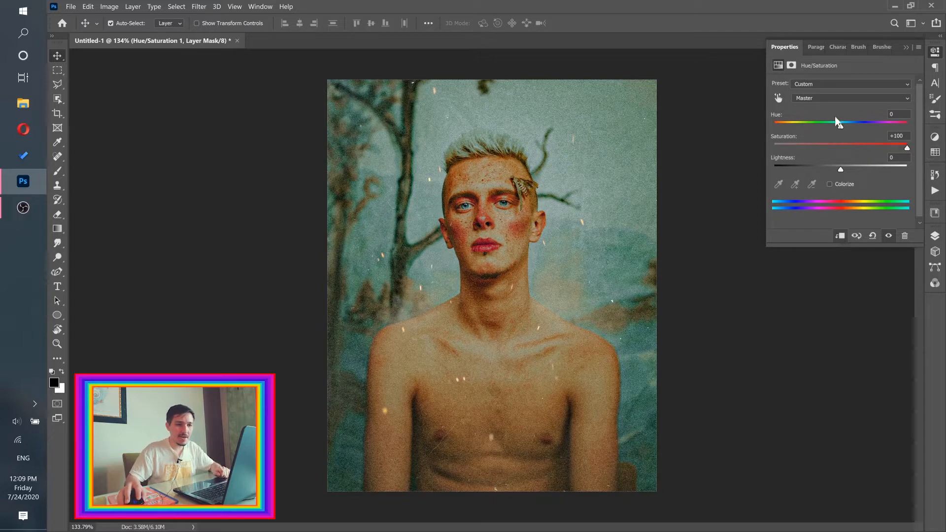
click(807, 123)
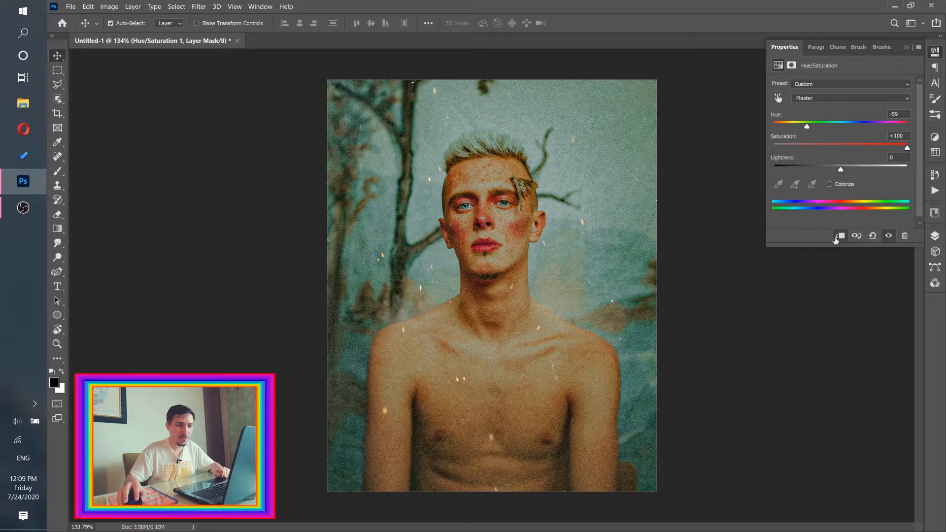
click(934, 236)
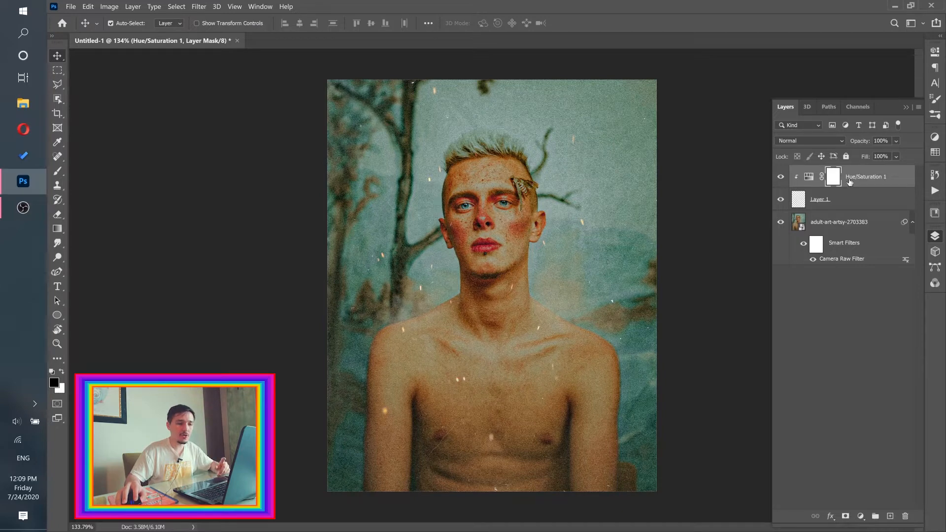
click(812, 201)
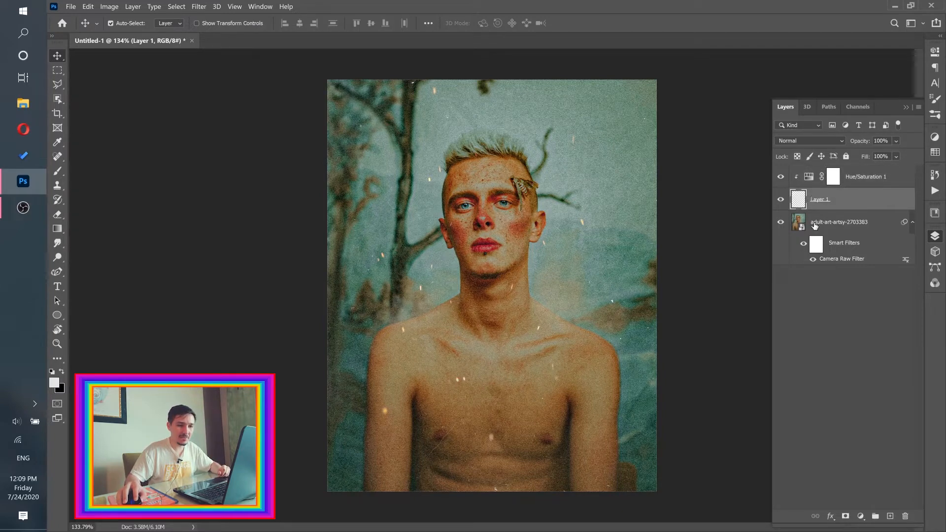
click(811, 177)
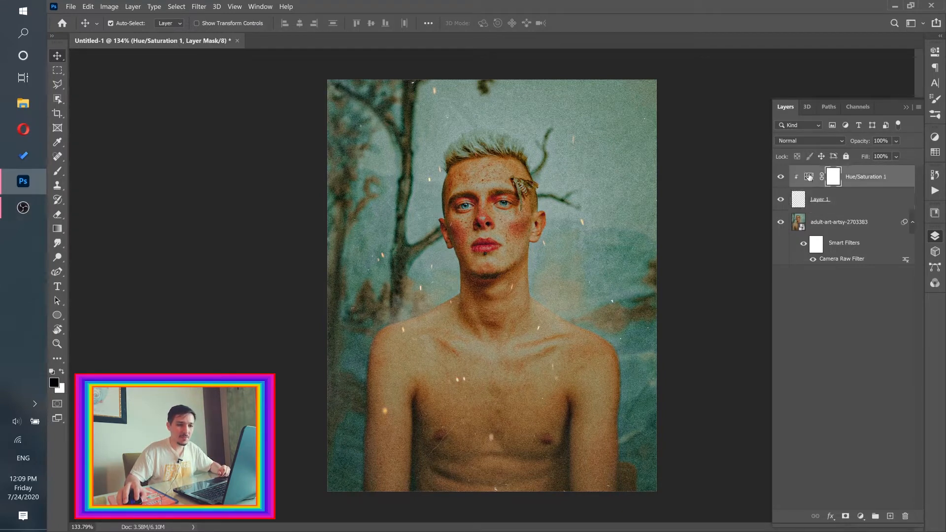
click(930, 55)
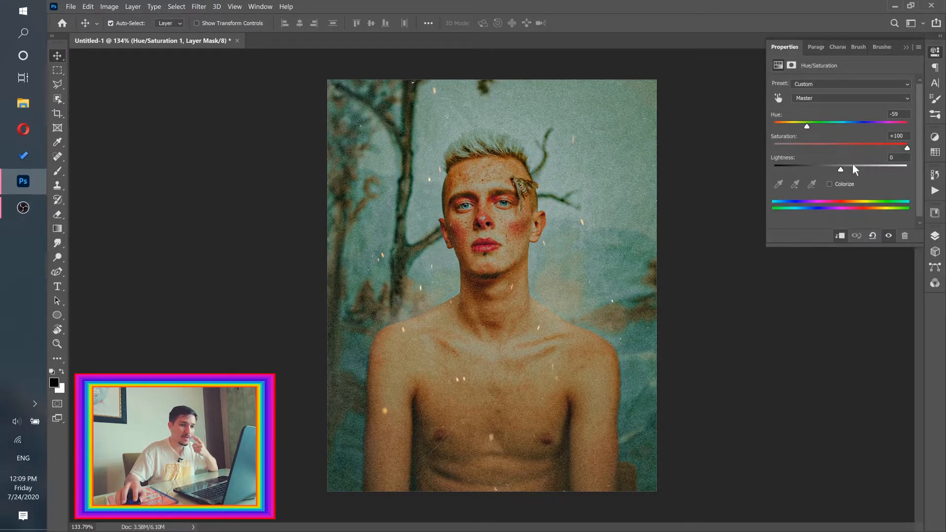
click(936, 237)
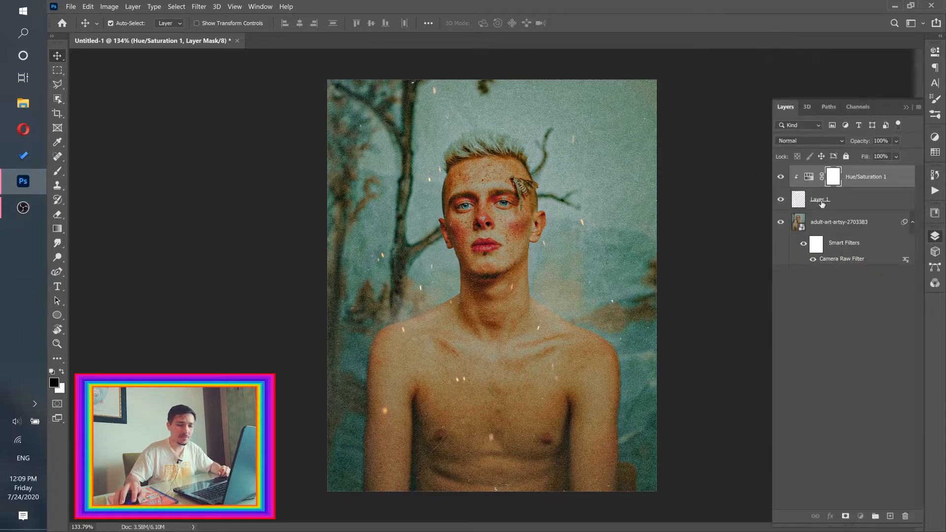
- Paint a vertical stroke over the neck on Layer 1 using the Mixer Brush with a soft 53 px tip
click(821, 202)
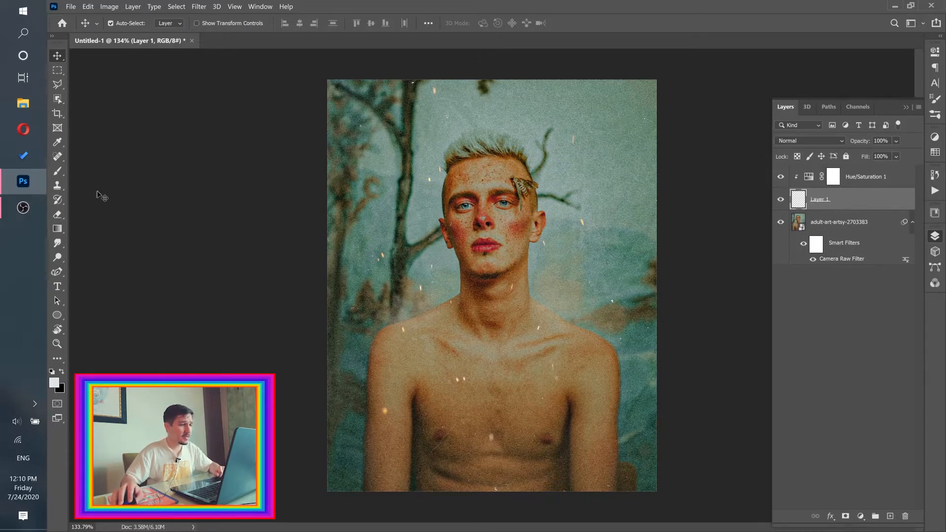
click(60, 173)
click(94, 201)
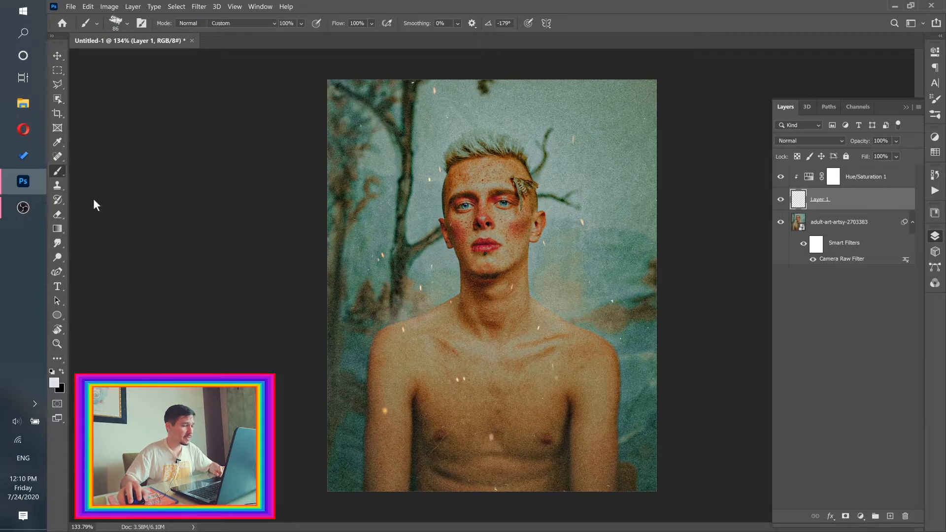
click(126, 23)
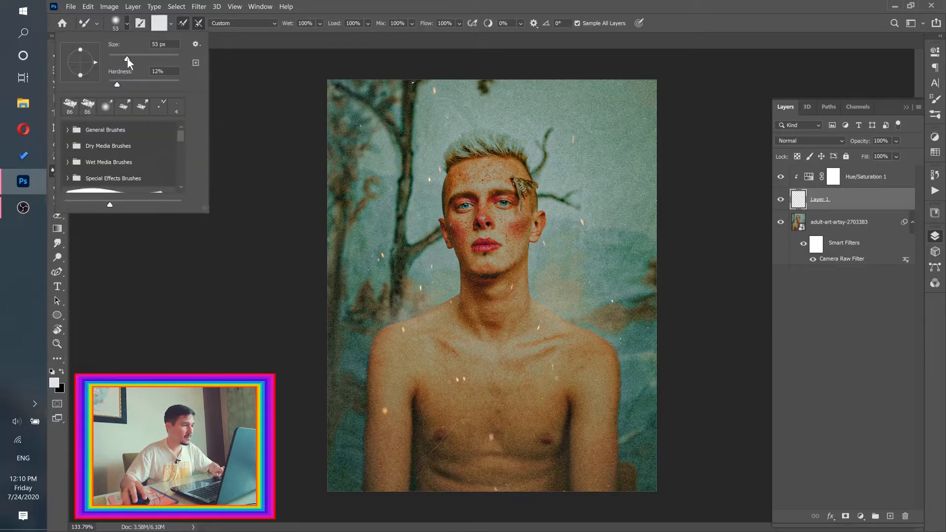
click(388, 2)
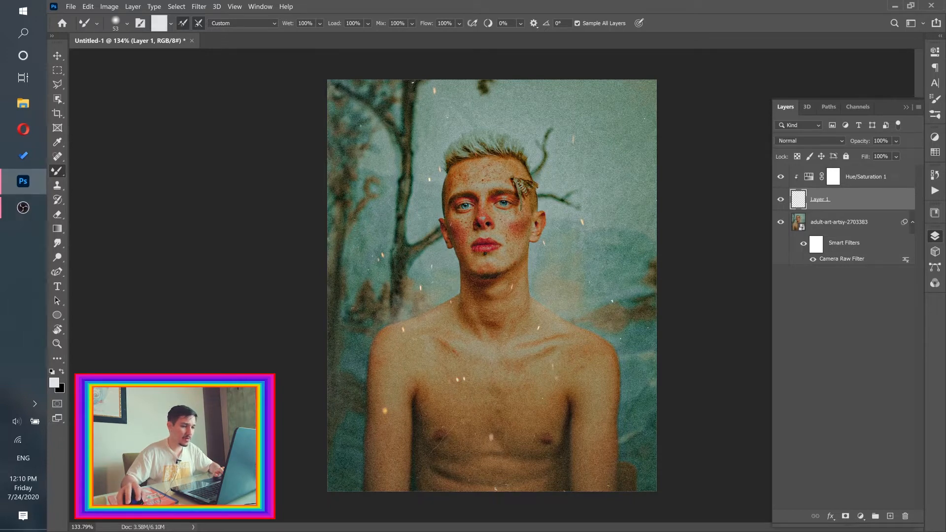
mouse_move(516, 259)
mouse_down()
mouse_move(514, 332)
mouse_move(516, 290)
mouse_up()
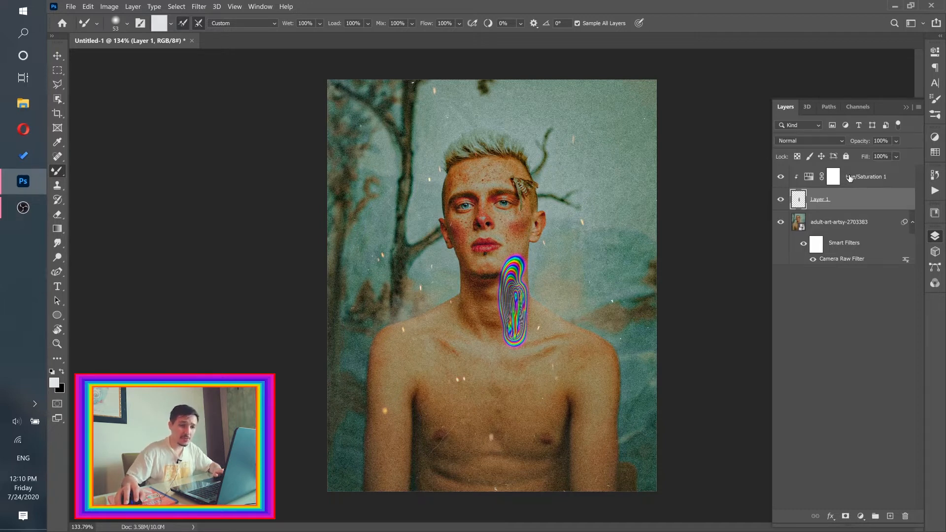
click(808, 180)
double_click(808, 178)
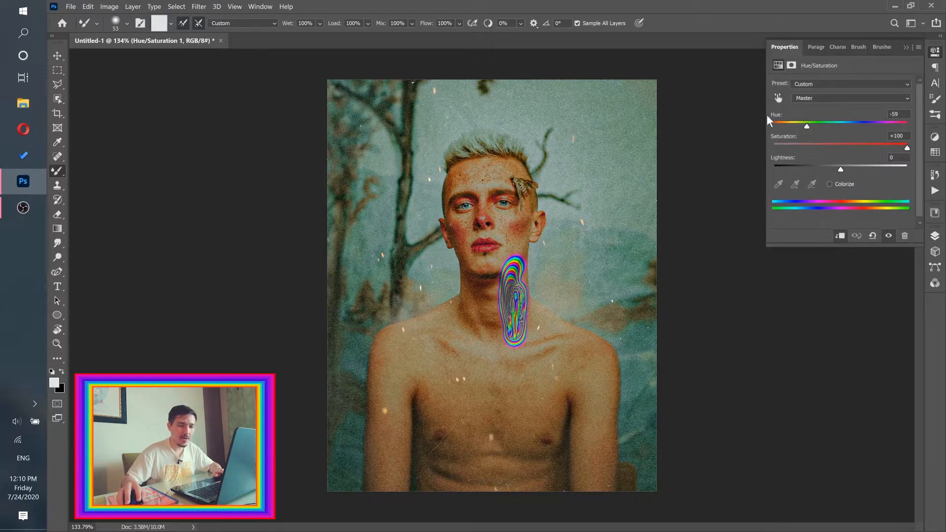
right_click(58, 170)
click(93, 200)
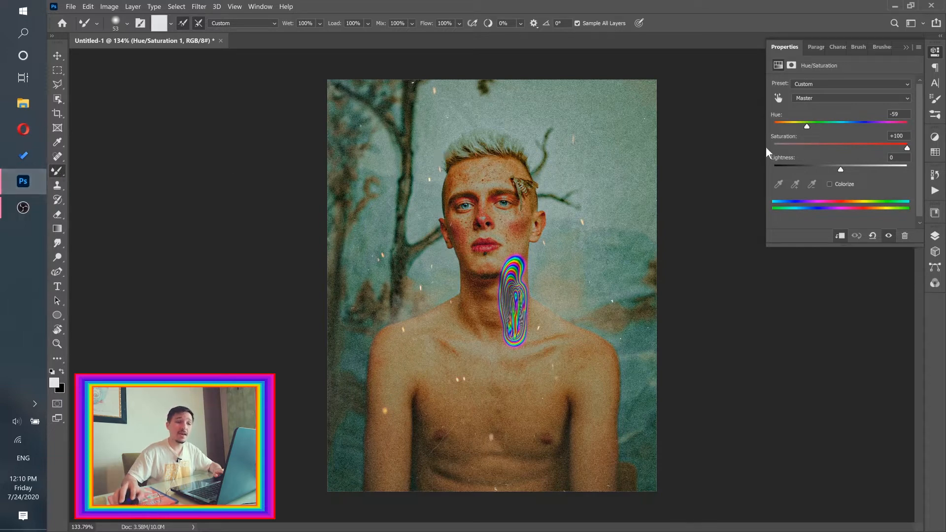
click(934, 235)
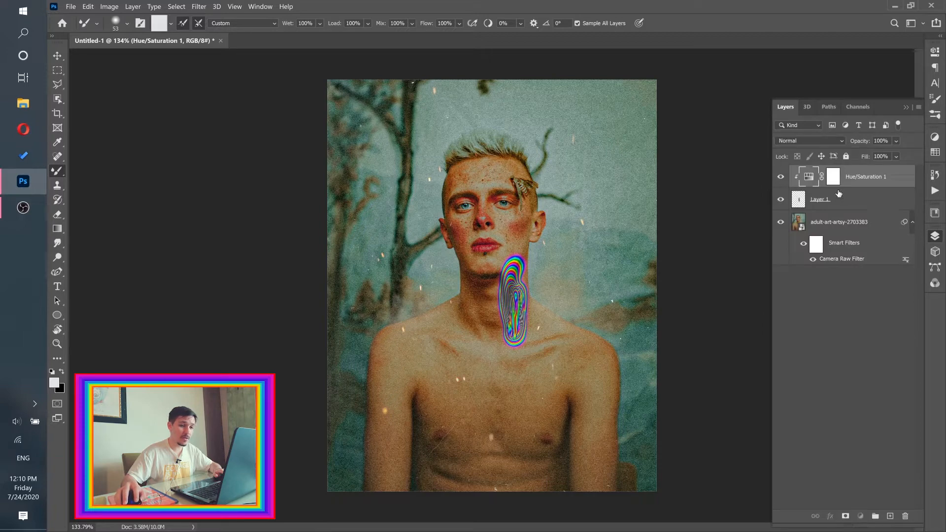
- Extend the stroke on Layer 1 onto the collarbone, and cover the entire canvas with strokes from a 700 px Mixer Brush
click(800, 208)
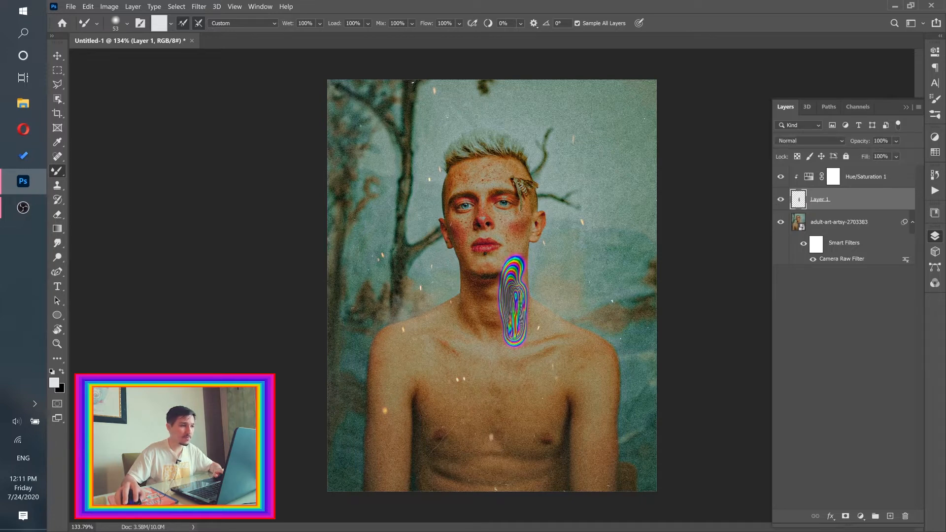
mouse_move(514, 342)
mouse_down()
mouse_move(537, 348)
mouse_move(553, 321)
mouse_up()
key(bracketright)
key(bracketright)
key(bracketright)
key(bracketright)
key(bracketright)
key(bracketright)
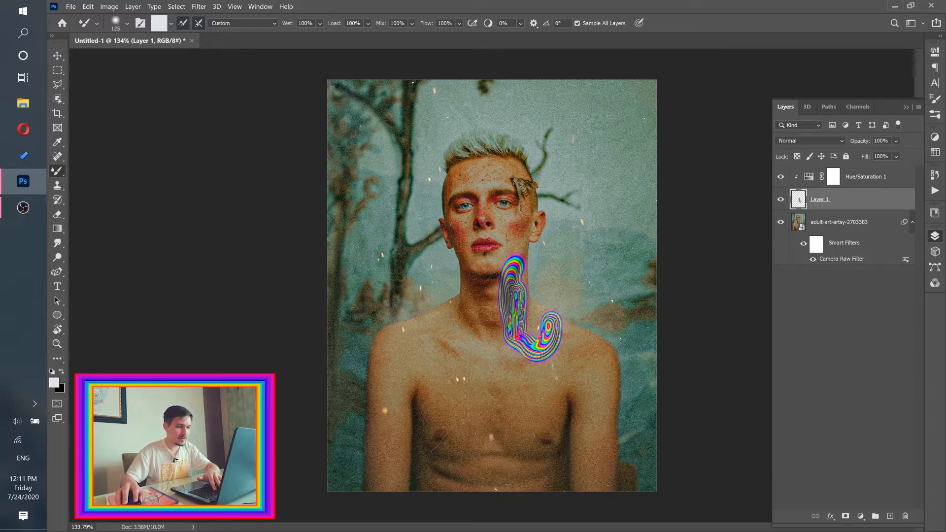
key(bracketright)
key(bracketright)
key(bracketright)
key(bracketright)
key(bracketright)
key(bracketright)
key(bracketright)
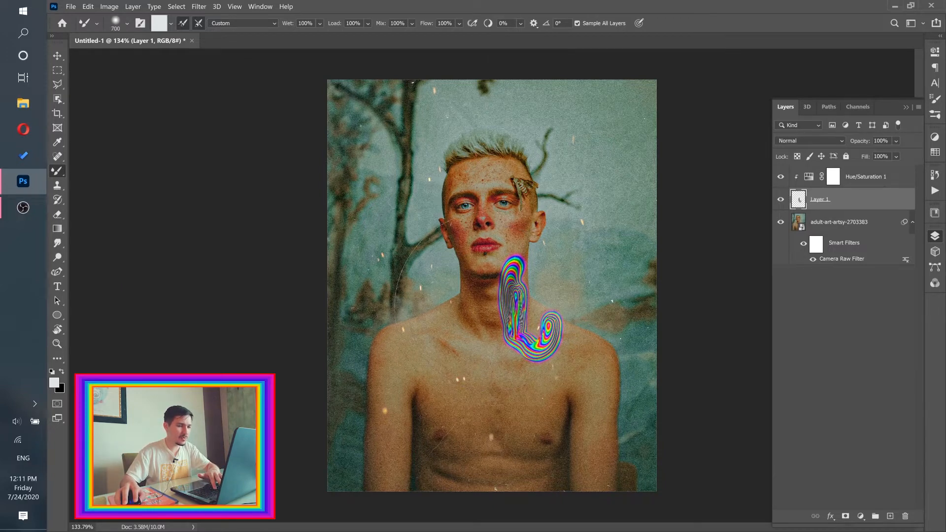
mouse_move(363, 148)
mouse_down()
mouse_move(651, 144)
mouse_move(649, 250)
mouse_move(632, 338)
mouse_move(384, 320)
mouse_move(333, 396)
mouse_move(574, 430)
mouse_move(670, 427)
mouse_up()
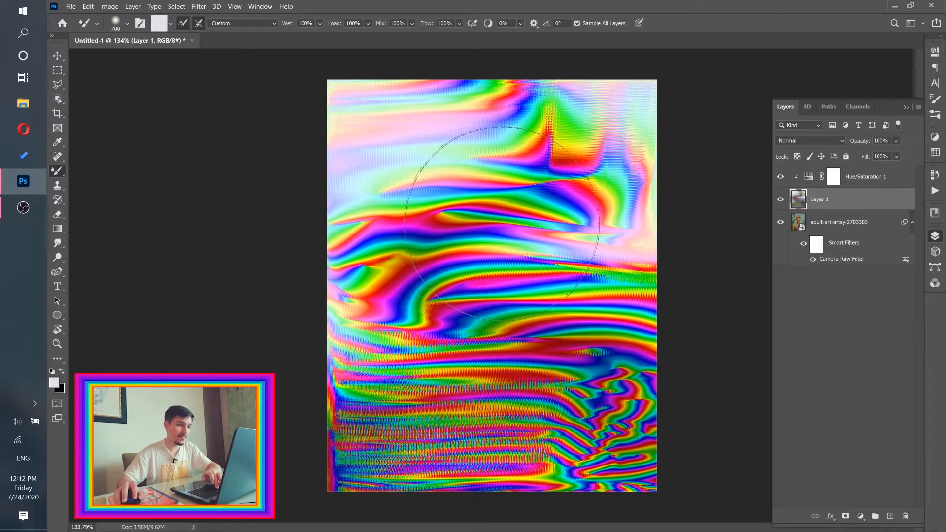
- Reduce the Mixer Brush to 400 px and paint swirls over the upper and lower parts of the rainbow pattern
key(bracketleft)
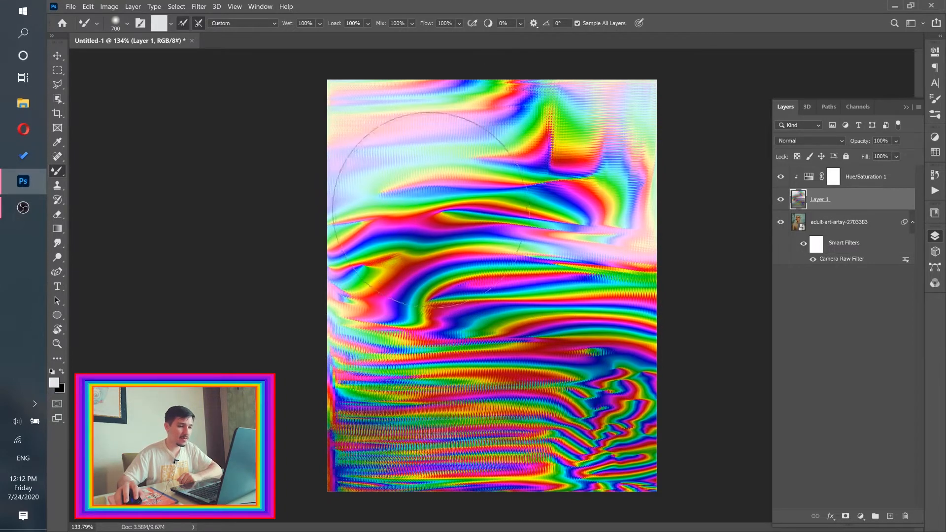
key(bracketleft)
key(bracketleft)
key(bracketleft)
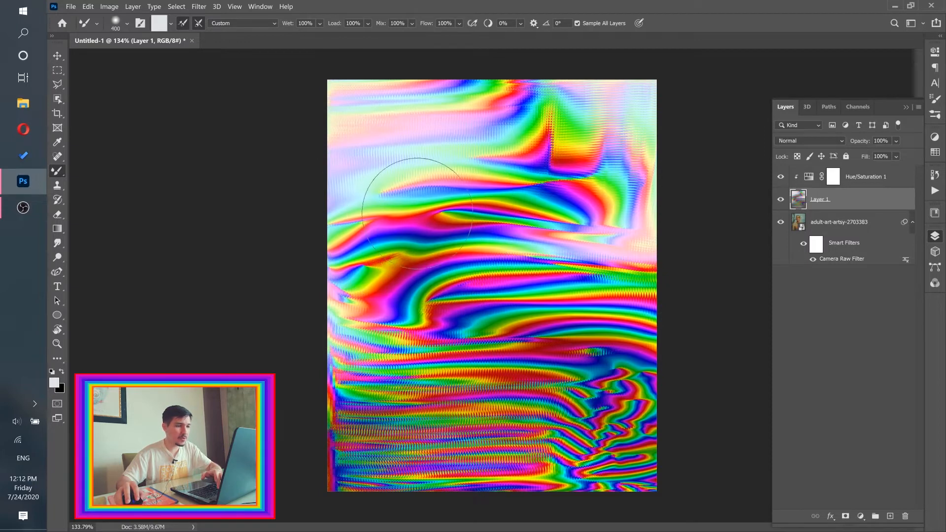
mouse_move(385, 223)
mouse_down()
mouse_move(356, 63)
mouse_move(353, 115)
mouse_move(419, 162)
mouse_move(415, 173)
mouse_move(457, 179)
mouse_move(430, 175)
mouse_move(470, 173)
mouse_move(499, 128)
mouse_move(577, 101)
mouse_move(661, 97)
mouse_move(480, 140)
mouse_move(399, 129)
mouse_up()
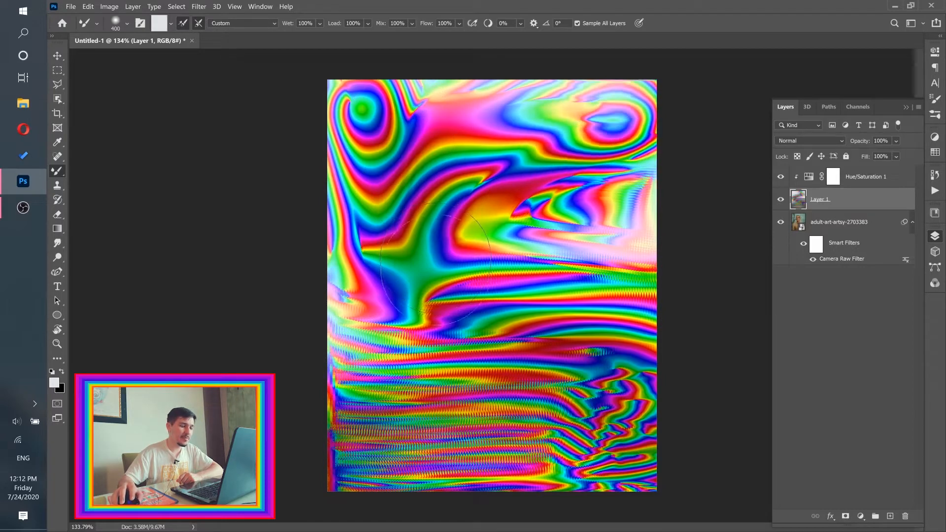
mouse_move(487, 361)
mouse_down()
mouse_move(458, 374)
mouse_move(382, 452)
mouse_up()
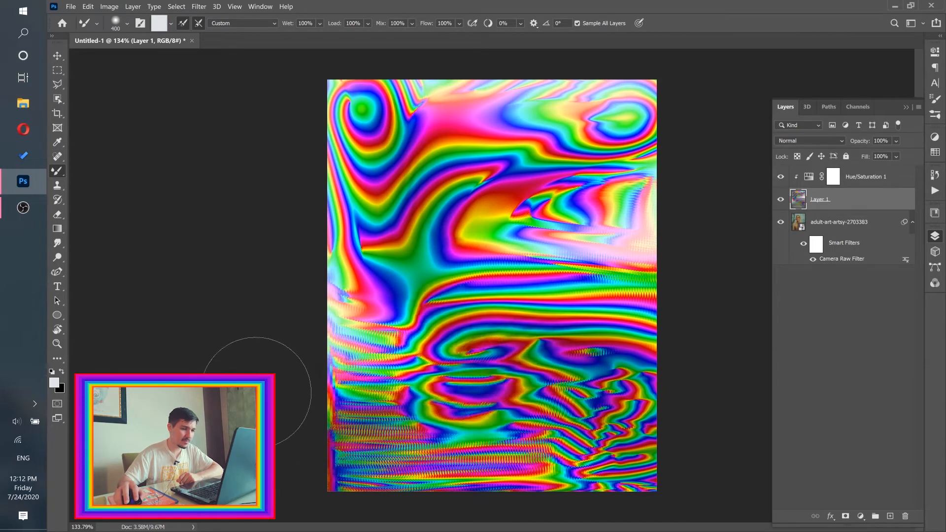
- Convert Layer 1 and its clipped Hue/Saturation adjustment together into one smart object
click(894, 180)
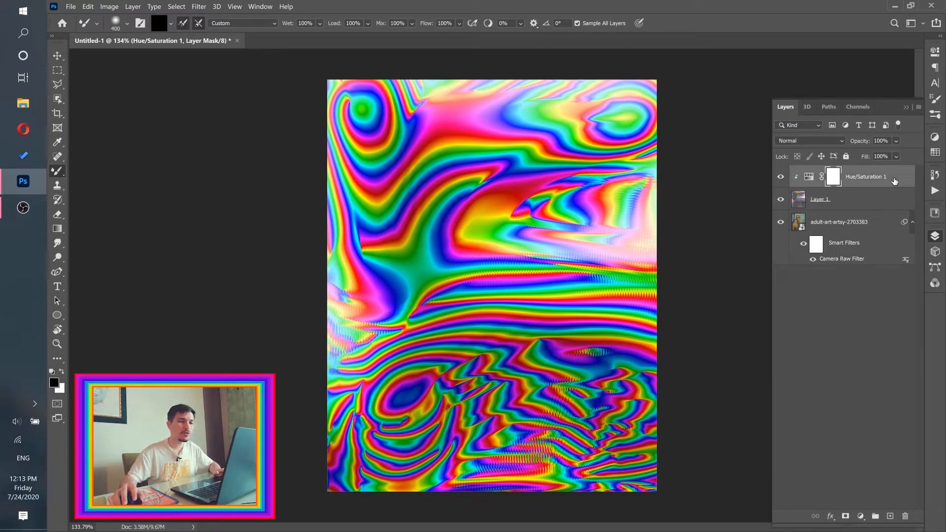
click(874, 203)
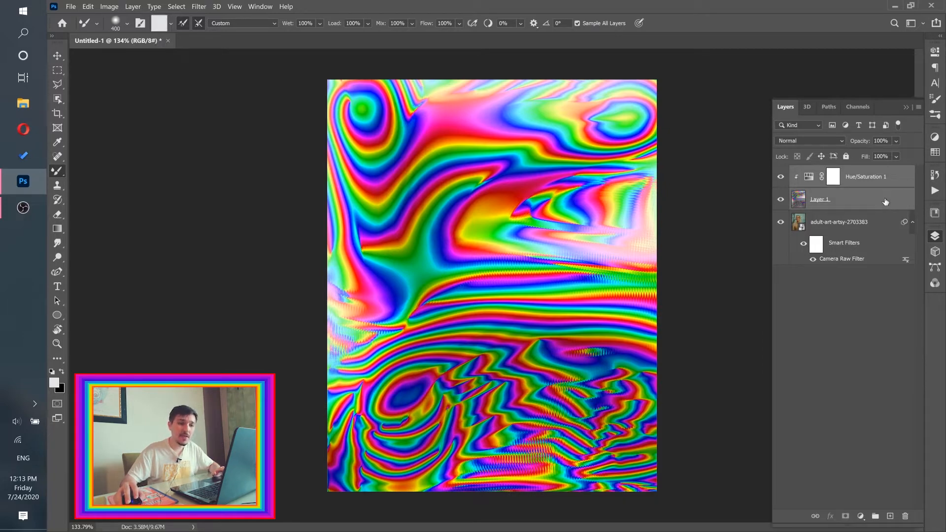
right_click(885, 198)
click(783, 218)
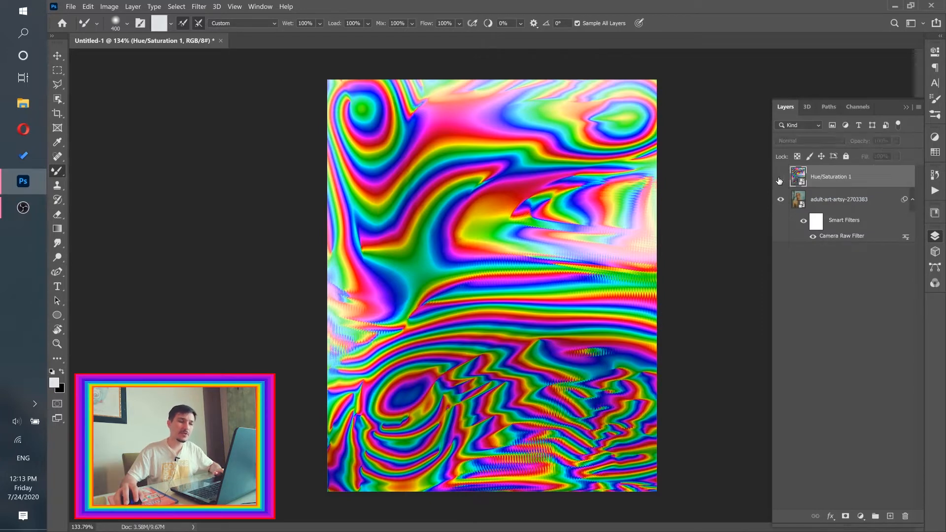
- Open the rainbow smart object in the Liquify filter, set the brush size to 184 and hide the backdrop
click(780, 177)
click(779, 177)
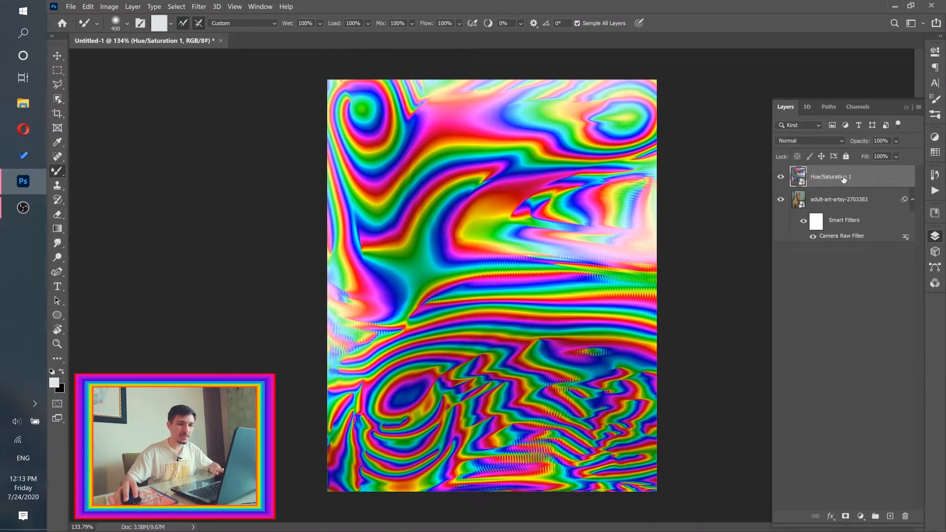
click(198, 6)
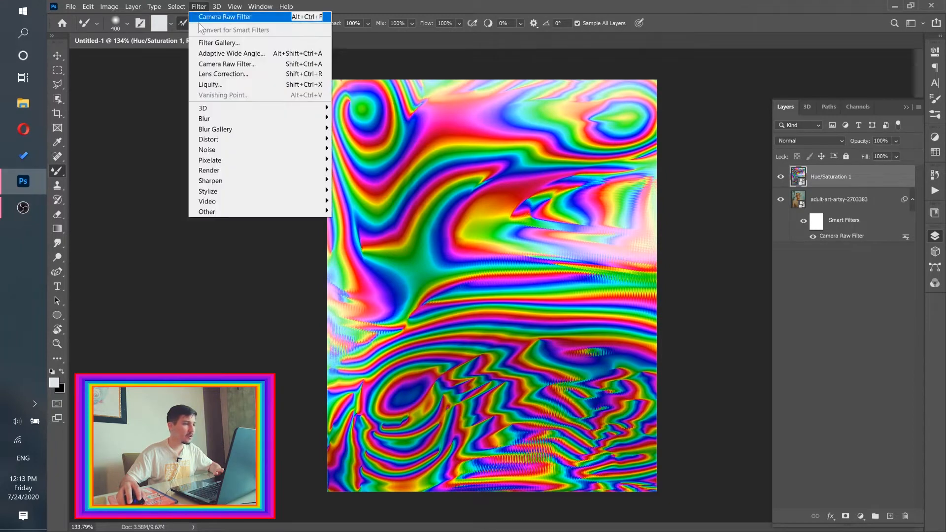
click(214, 84)
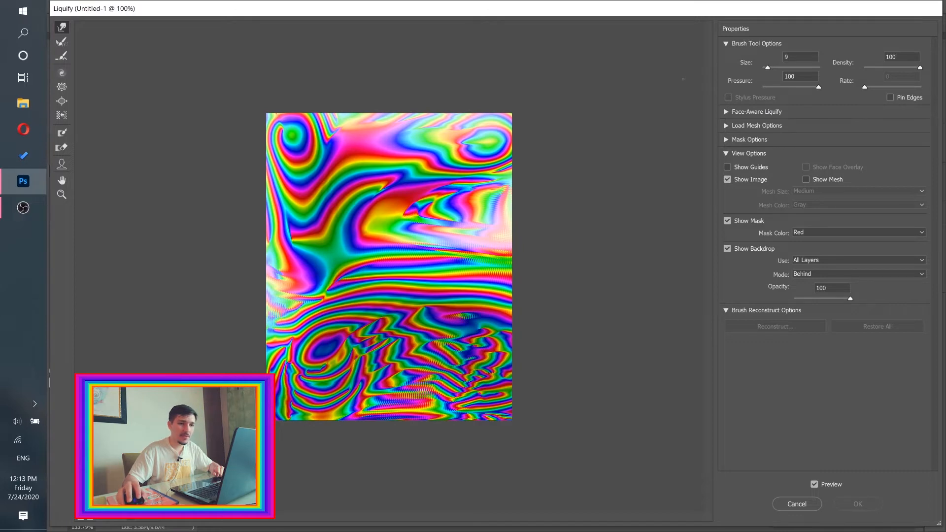
drag(768, 67, 772, 67)
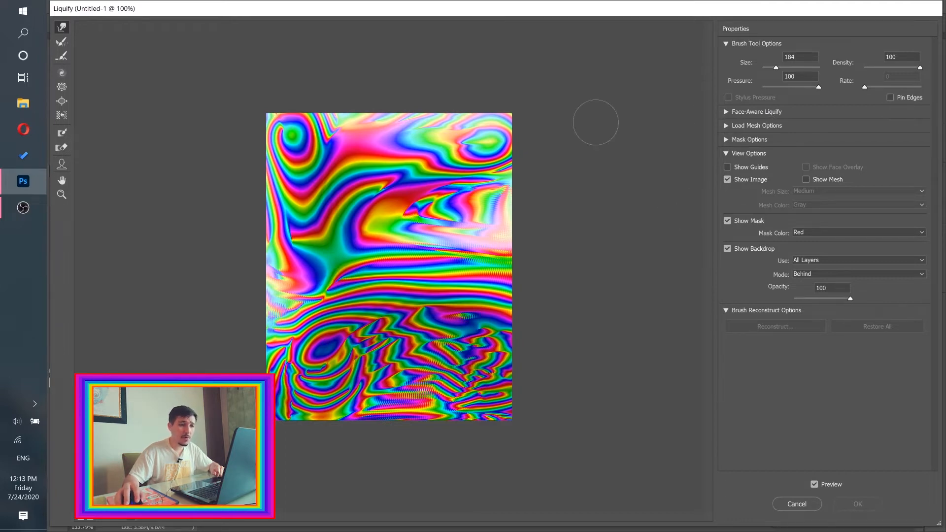
click(726, 113)
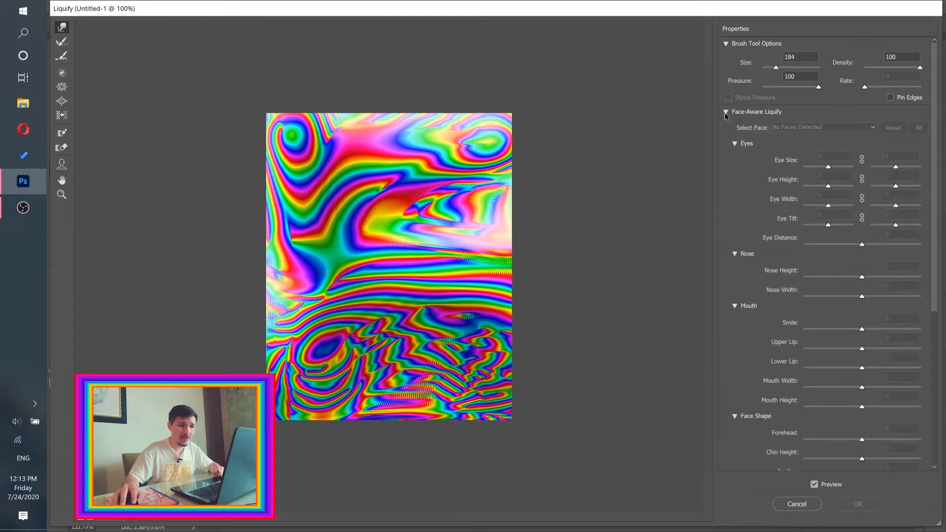
click(725, 112)
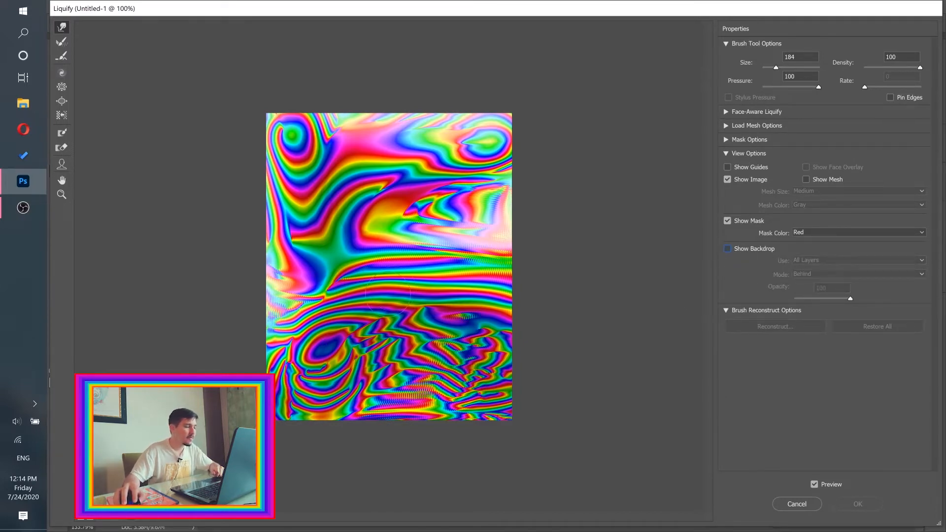
- Smear the rainbow pattern into flowing, mostly horizontal waves across the whole canvas with the Forward Warp tool, and apply the Liquify filter
mouse_move(297, 151)
mouse_down()
mouse_move(523, 142)
mouse_move(507, 182)
mouse_move(456, 192)
mouse_move(369, 182)
mouse_move(273, 199)
mouse_move(500, 191)
mouse_move(460, 235)
mouse_move(498, 219)
mouse_move(430, 224)
mouse_up()
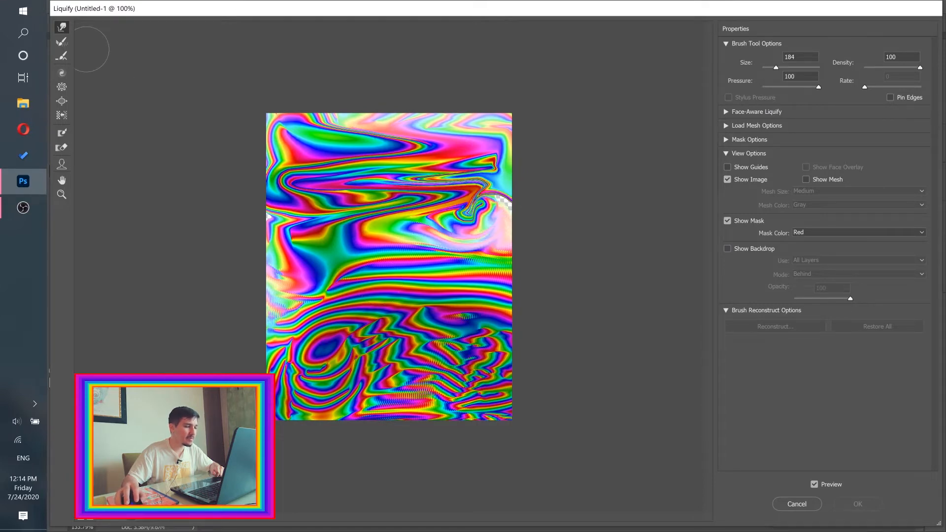
mouse_move(346, 272)
mouse_down()
mouse_move(465, 279)
mouse_move(285, 260)
mouse_move(353, 303)
mouse_move(471, 325)
mouse_move(463, 352)
mouse_move(355, 352)
mouse_move(310, 411)
mouse_move(301, 404)
mouse_move(537, 382)
mouse_move(298, 401)
mouse_up()
drag(266, 297, 261, 284)
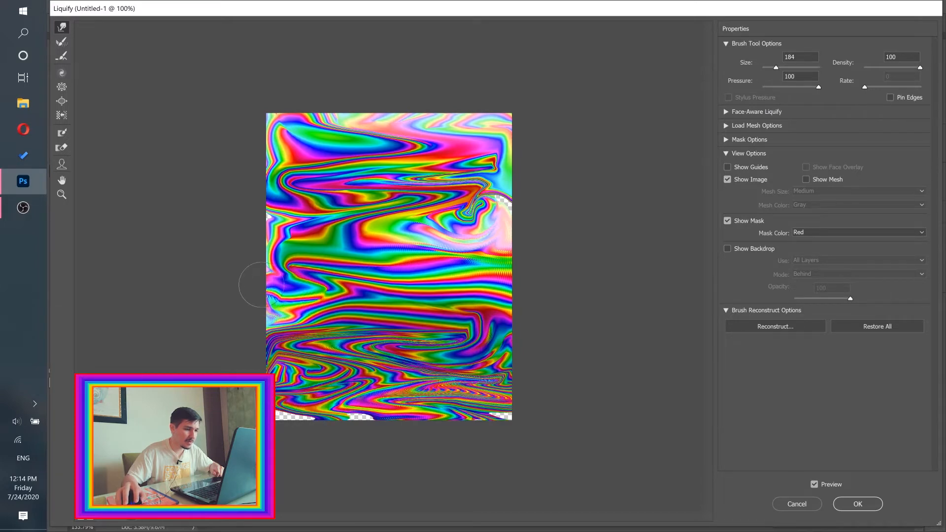
mouse_move(372, 238)
mouse_down()
mouse_move(488, 243)
mouse_move(523, 216)
mouse_move(520, 171)
mouse_move(504, 159)
mouse_move(506, 119)
mouse_move(463, 112)
mouse_move(459, 146)
mouse_move(410, 111)
mouse_move(400, 131)
mouse_move(386, 120)
mouse_move(336, 115)
mouse_move(235, 126)
mouse_up()
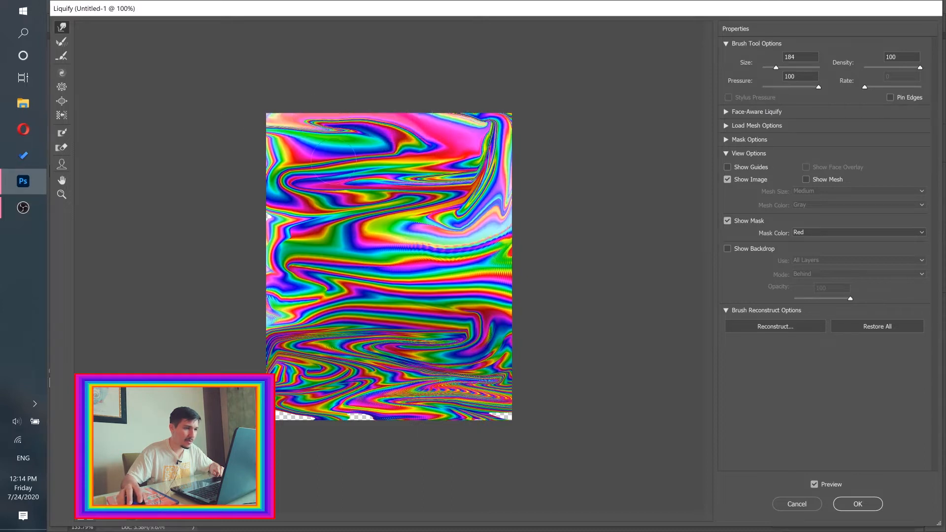
drag(333, 162, 250, 178)
mouse_move(308, 320)
mouse_down()
mouse_move(271, 370)
mouse_move(278, 419)
mouse_move(505, 424)
mouse_move(541, 408)
mouse_move(463, 424)
mouse_move(402, 418)
mouse_move(446, 423)
mouse_move(388, 428)
mouse_up()
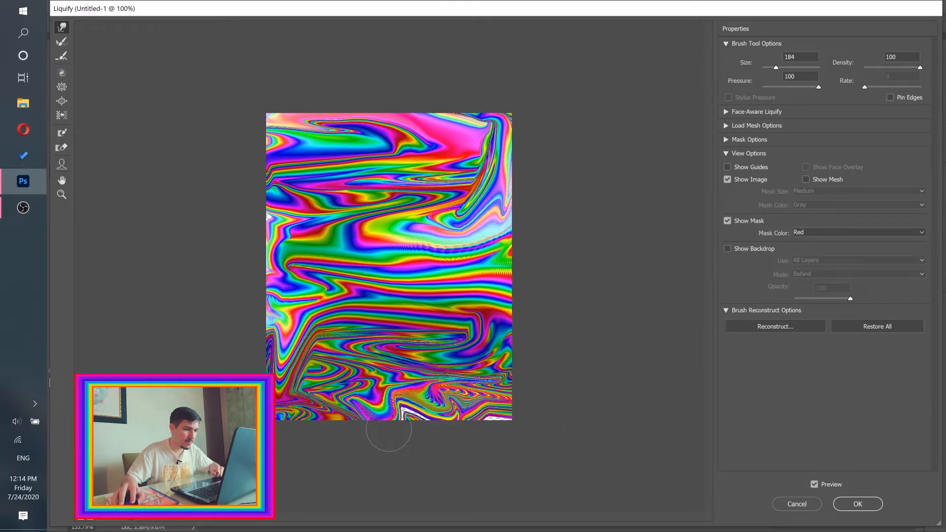
mouse_move(445, 271)
mouse_down()
mouse_move(308, 247)
mouse_move(470, 226)
mouse_move(260, 199)
mouse_move(345, 178)
mouse_move(513, 182)
mouse_move(371, 144)
mouse_move(296, 135)
mouse_move(496, 139)
mouse_up()
mouse_move(308, 319)
mouse_down()
mouse_move(325, 372)
mouse_move(394, 364)
mouse_move(412, 313)
mouse_move(428, 362)
mouse_move(371, 303)
mouse_move(386, 353)
mouse_move(409, 300)
mouse_move(429, 365)
mouse_move(485, 390)
mouse_move(321, 340)
mouse_move(303, 382)
mouse_move(487, 344)
mouse_move(429, 291)
mouse_move(276, 197)
mouse_move(395, 147)
mouse_move(539, 211)
mouse_move(238, 382)
mouse_move(487, 394)
mouse_move(296, 399)
mouse_move(488, 394)
mouse_up()
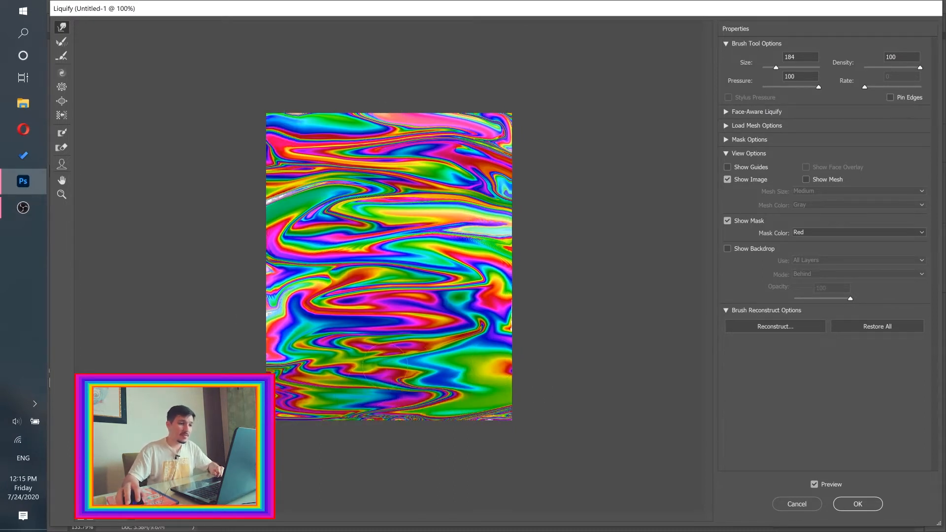
click(856, 505)
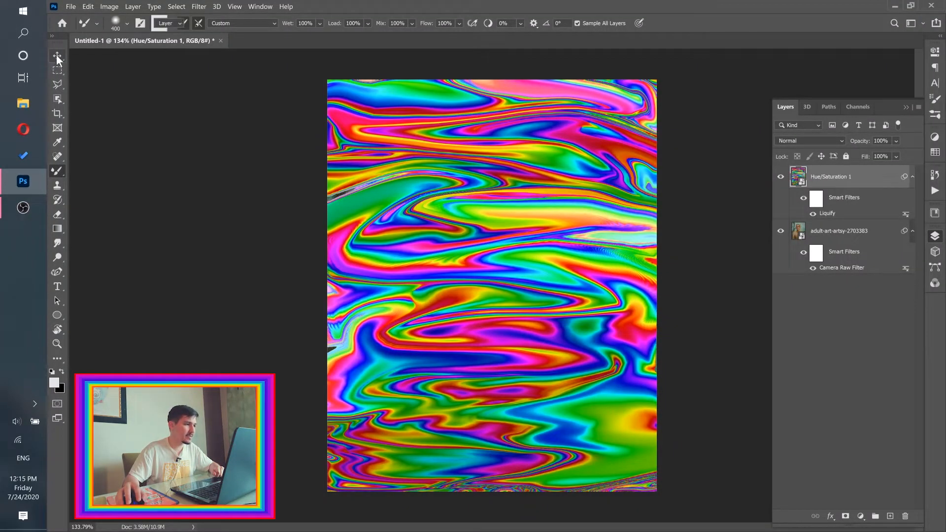
- Convert the liquified rainbow layer with its smart filter into a new smart object
click(57, 57)
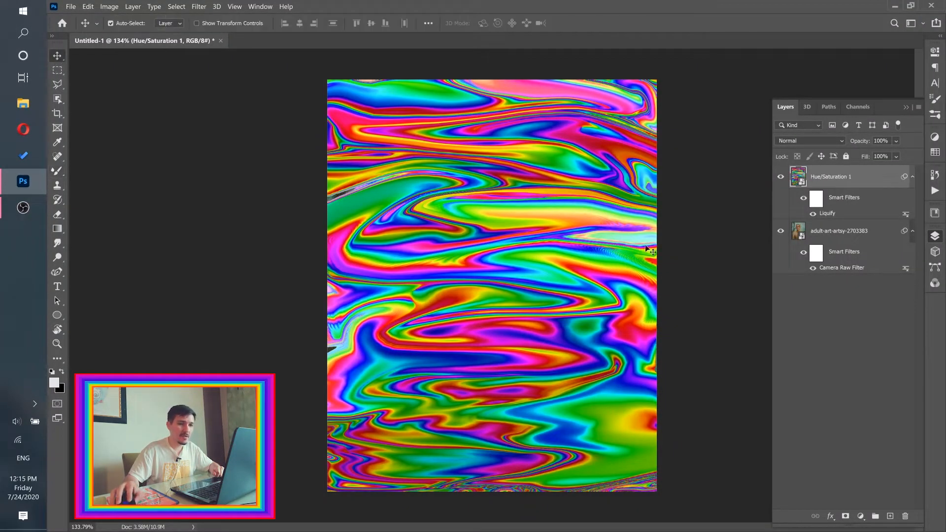
right_click(880, 181)
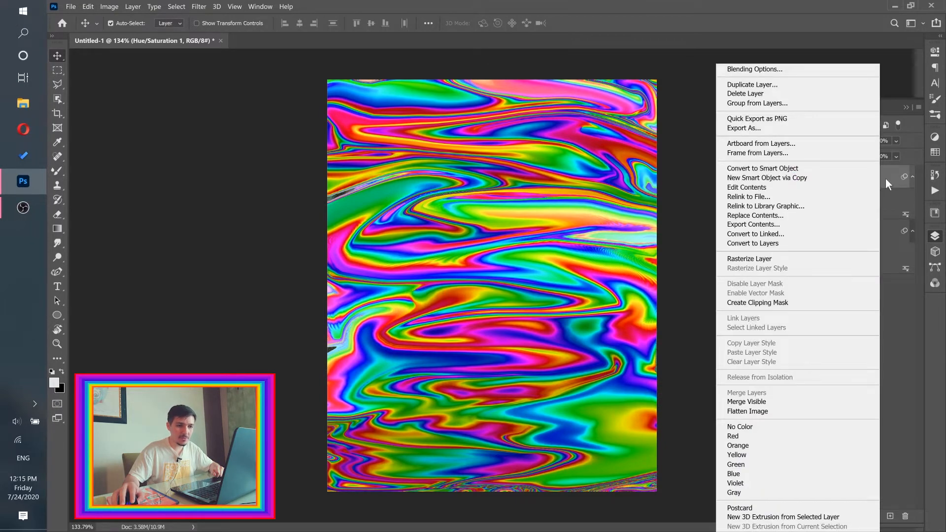
click(768, 169)
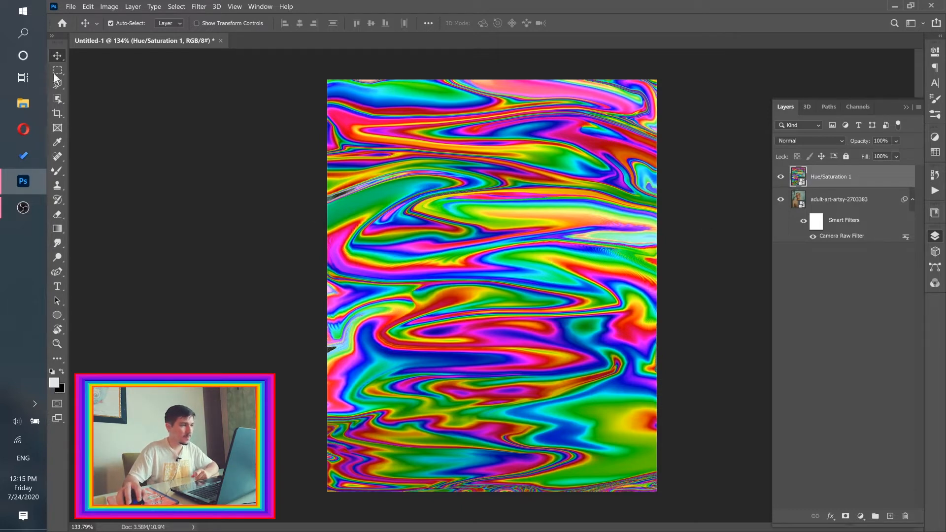
click(87, 7)
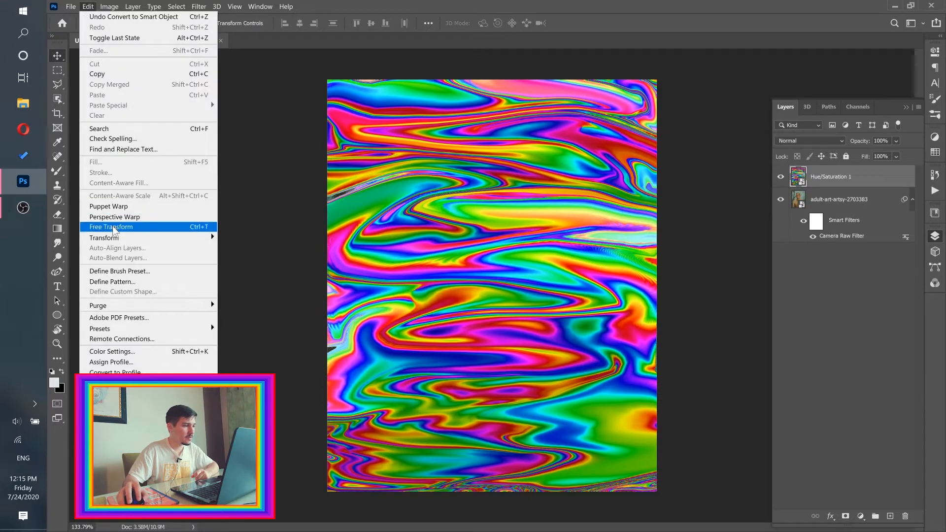
click(450, 7)
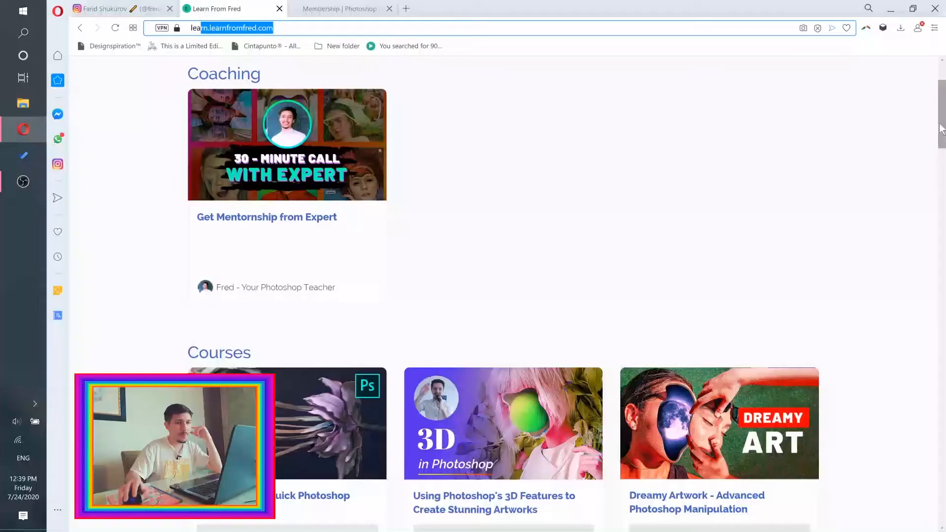
- Look through the Photoshop courses on the Learn From Fred page in the browser, down to the All Access Membership
scroll(502, 296, down, 5)
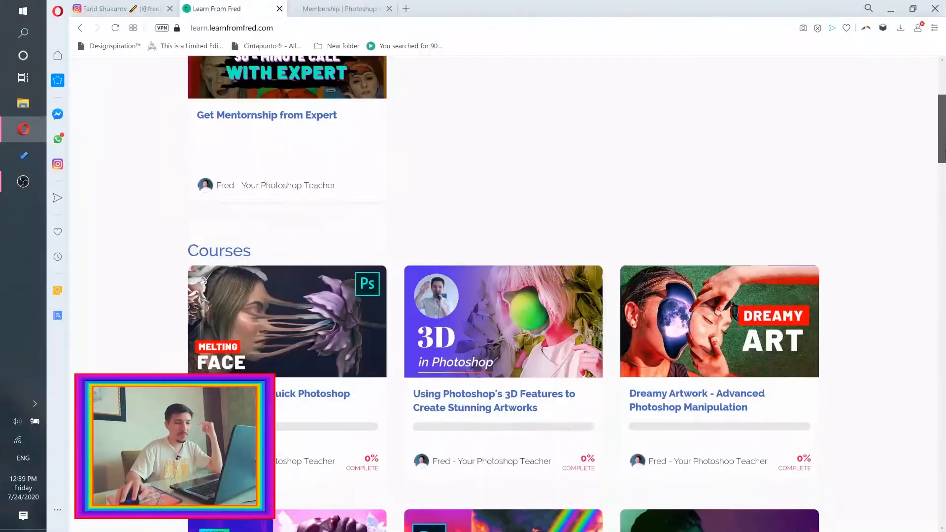
scroll(502, 295, up, 1)
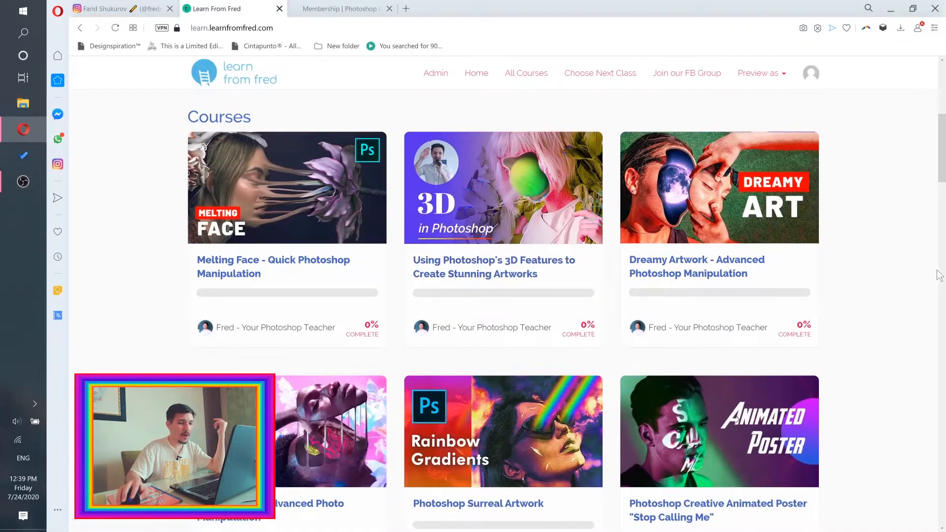
scroll(503, 295, down, 5)
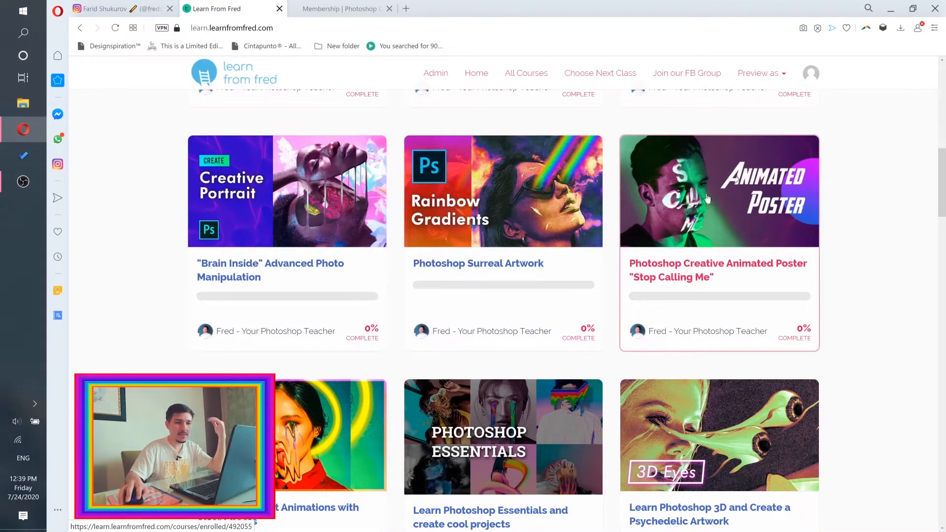
scroll(253, 311, down, 3)
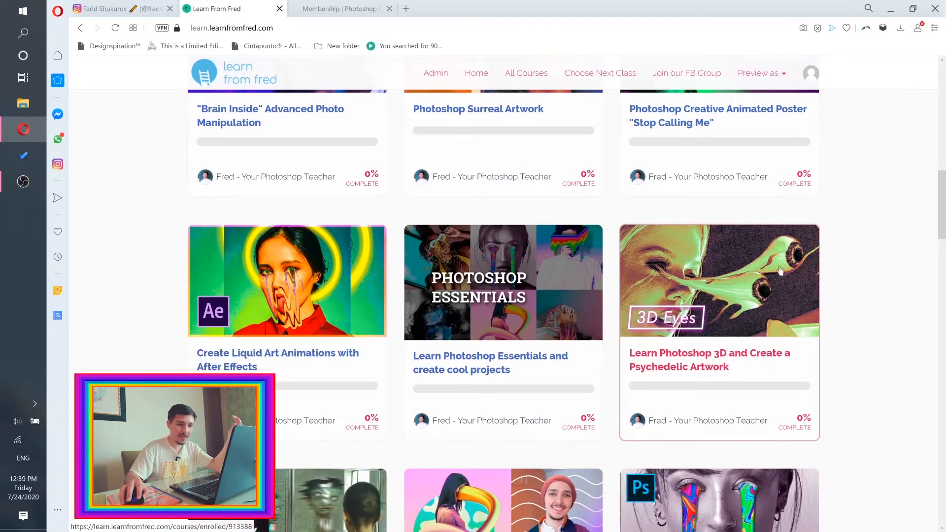
scroll(749, 266, down, 5)
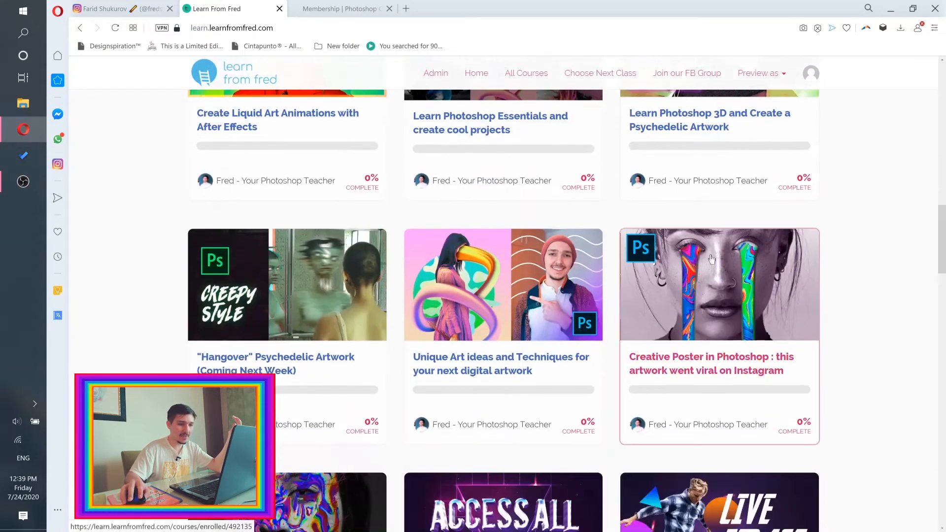
scroll(449, 380, down, 4)
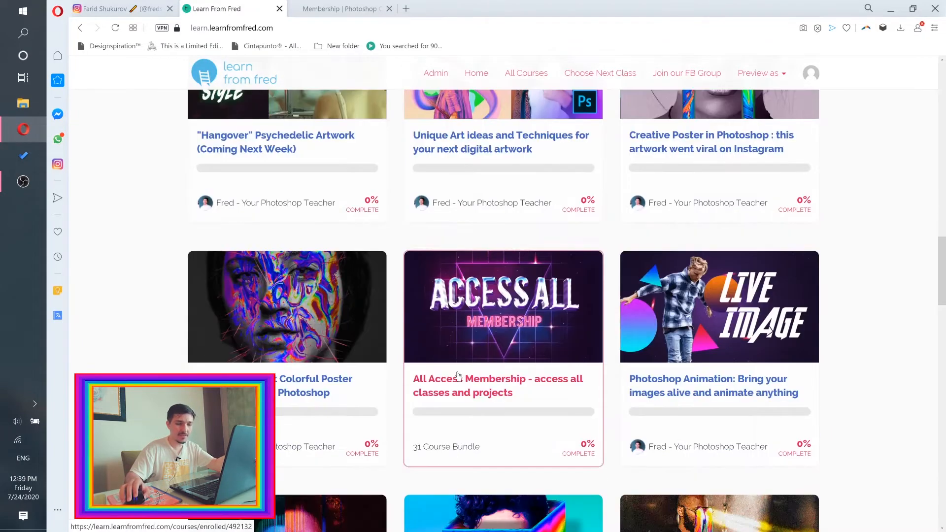
- Show the tagged posts on the freds_gallery Instagram profile and look through the student artworks
click(114, 5)
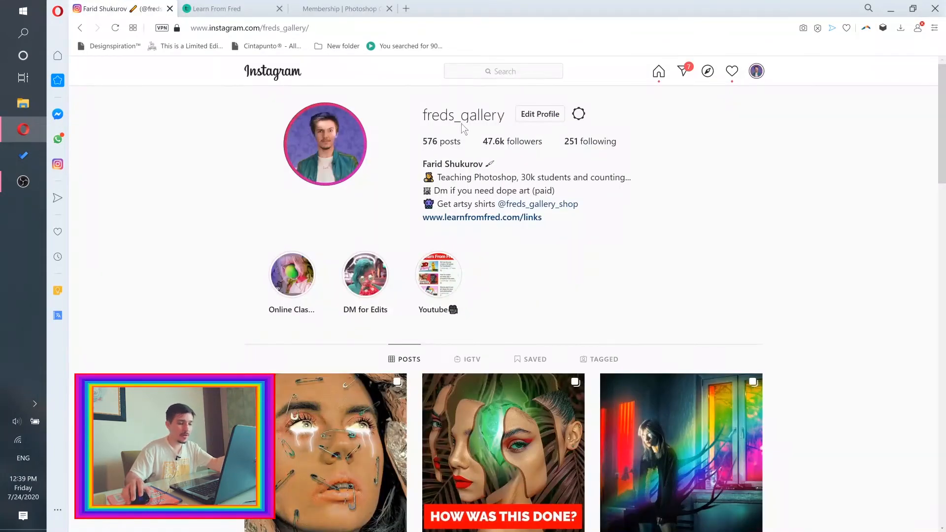
click(595, 363)
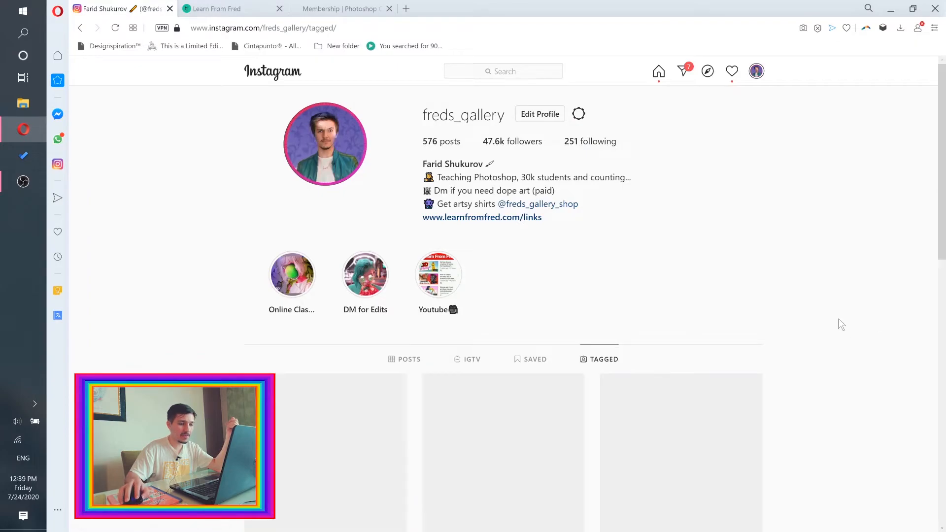
scroll(813, 203, down, 5)
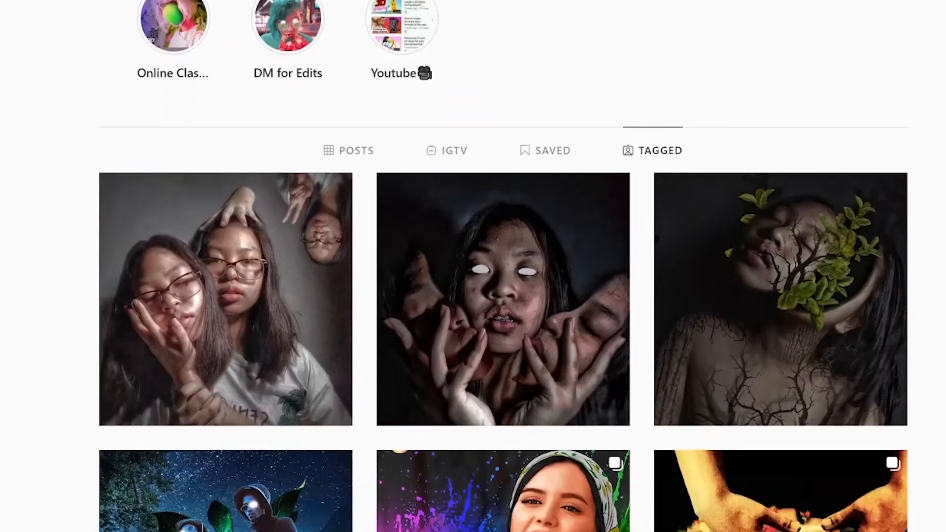
scroll(911, 313, down, 5)
scroll(912, 313, up, 5)
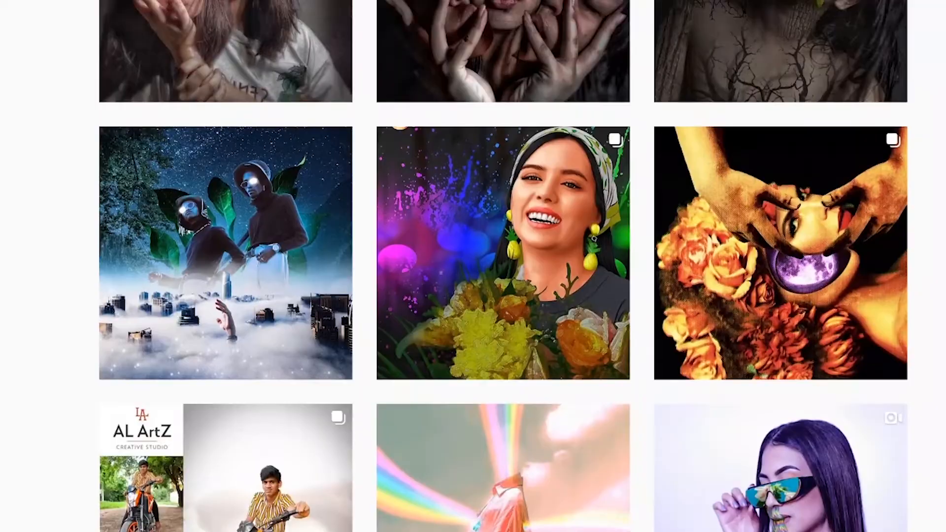
scroll(911, 313, down, 2)
scroll(911, 313, down, 5)
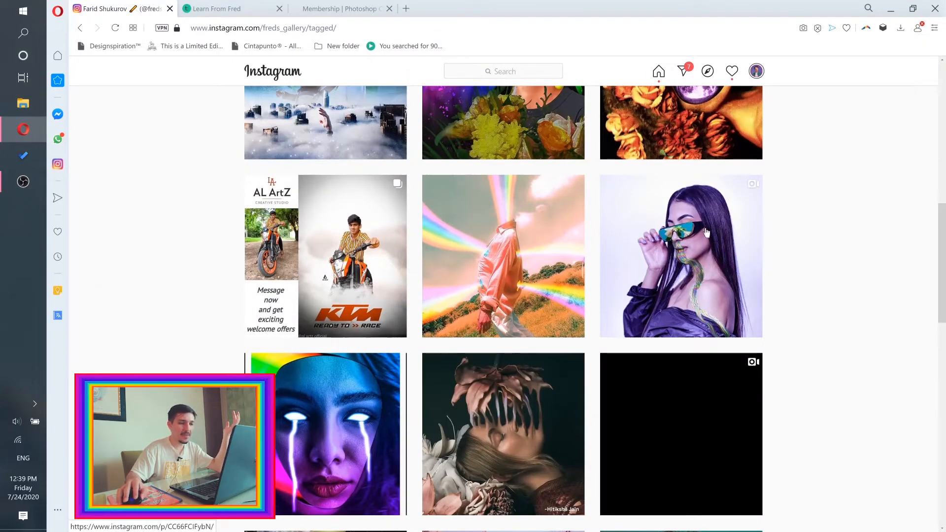
scroll(710, 260, down, 1)
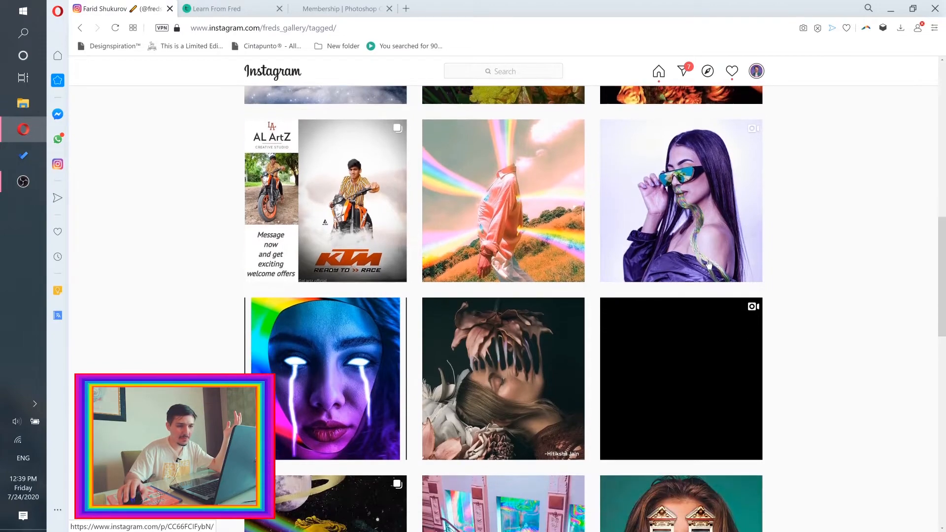
- View the tagged posts of the woman in sunglasses and the dripping flower portrait individually, and examine more of the tagged artworks
click(703, 217)
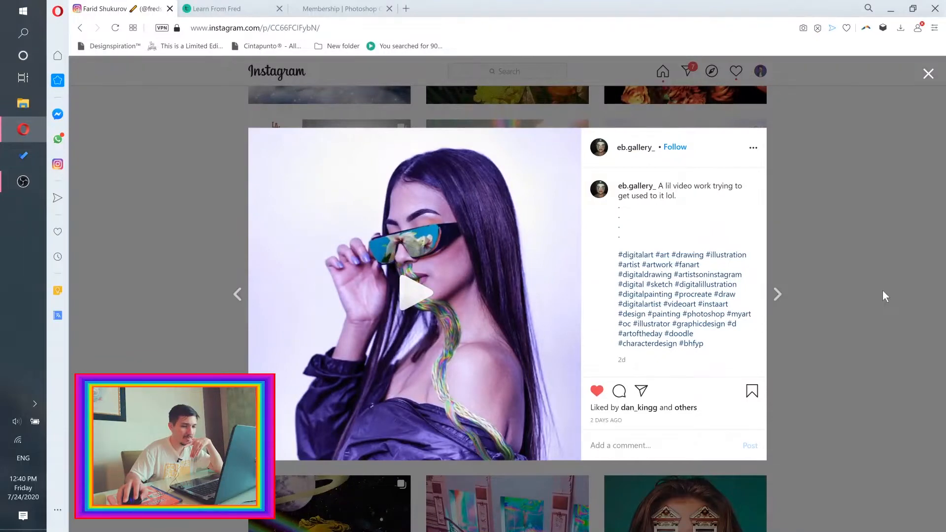
click(884, 291)
scroll(788, 352, down, 2)
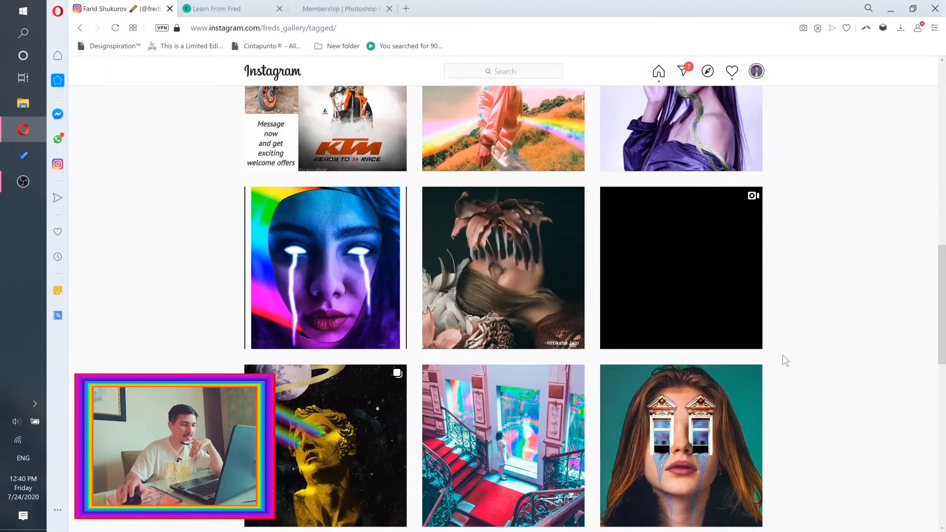
click(480, 310)
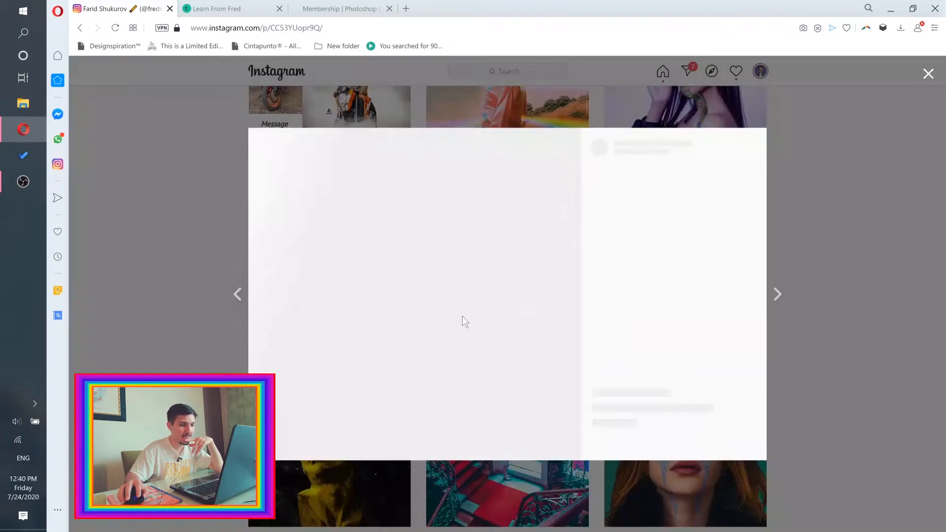
click(858, 259)
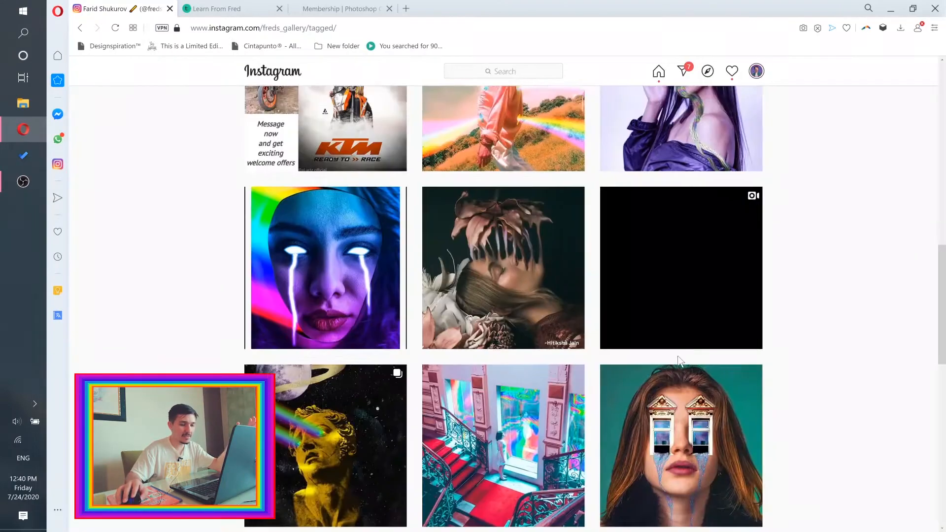
scroll(672, 357, down, 5)
scroll(660, 356, up, 15)
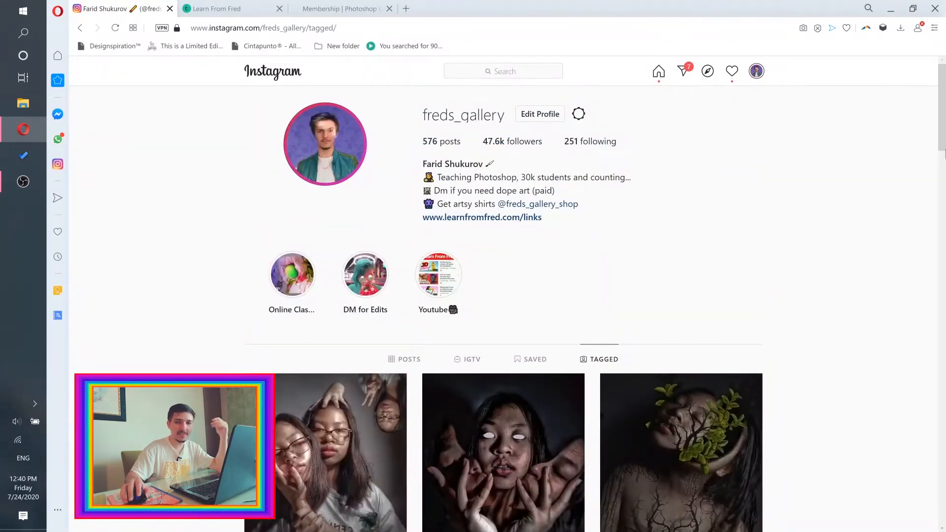
scroll(931, 296, down, 15)
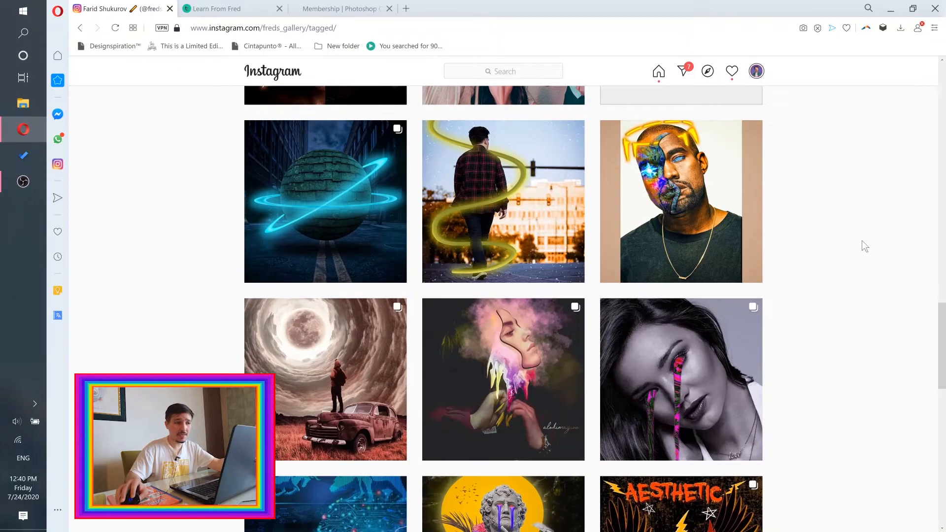
- Look through the Learn From Fred membership page, from its banner down to the recommended Photoshop classes
click(346, 8)
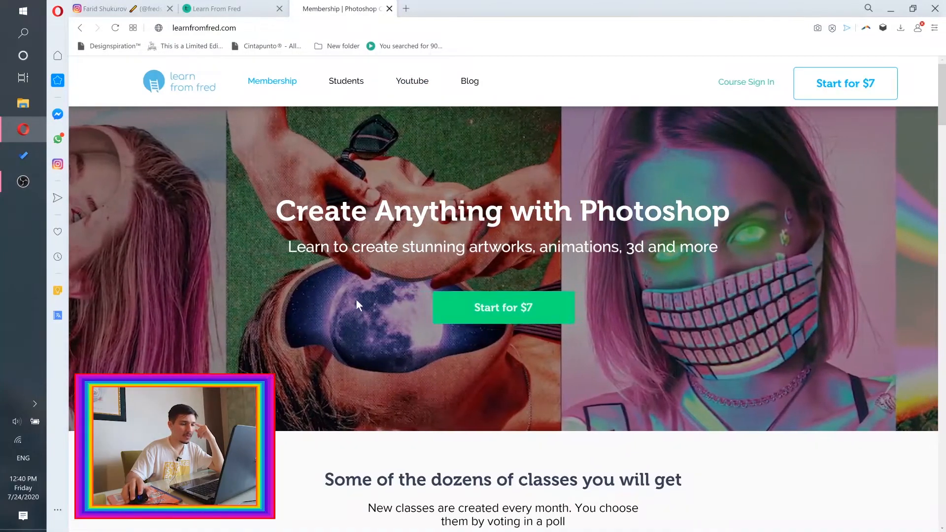
scroll(296, 340, down, 2)
scroll(282, 339, up, 2)
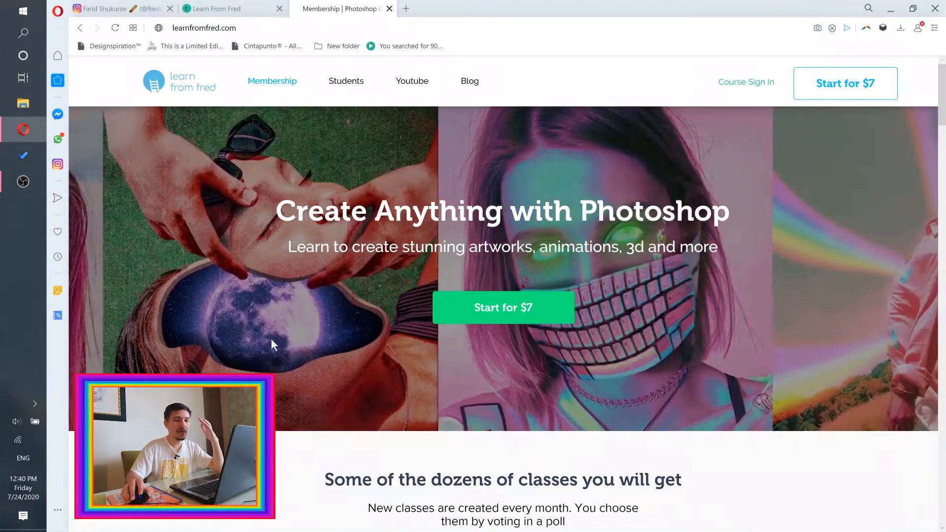
scroll(282, 339, down, 2)
scroll(503, 296, down, 6)
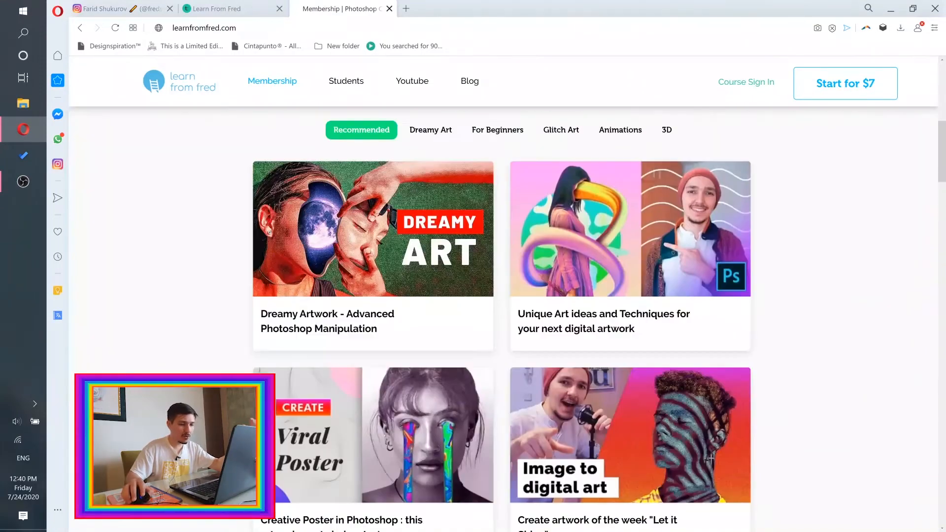
scroll(171, 353, down, 1)
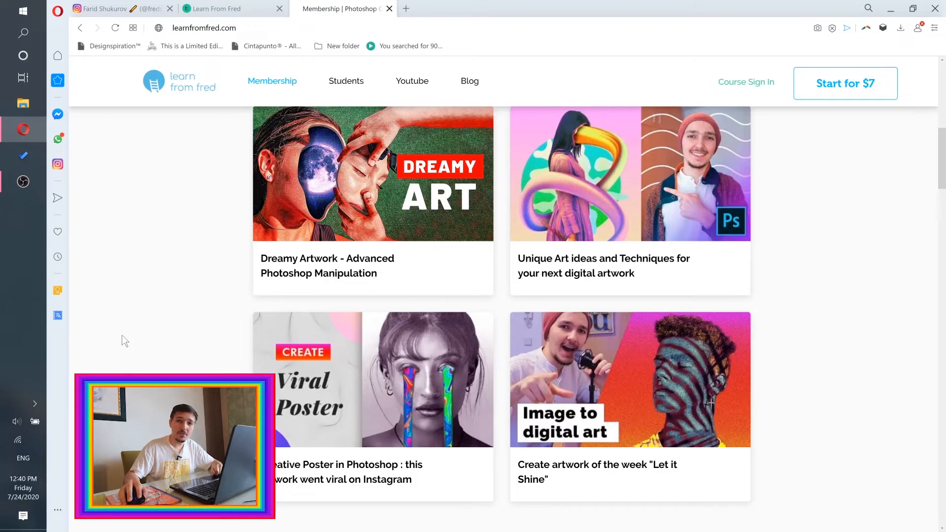
scroll(123, 336, down, 5)
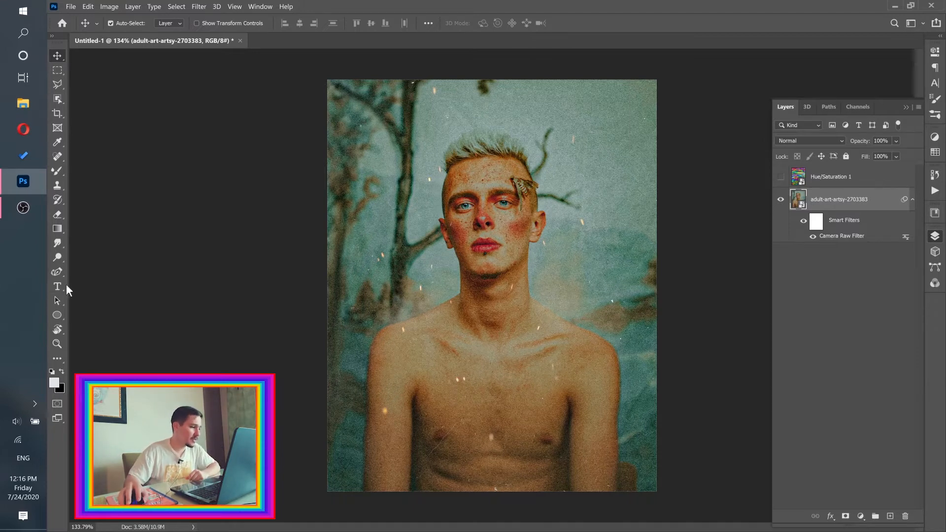
- Choose the Curvature Pen Tool and set it to draw a Path for outlining the man's neck
click(57, 273)
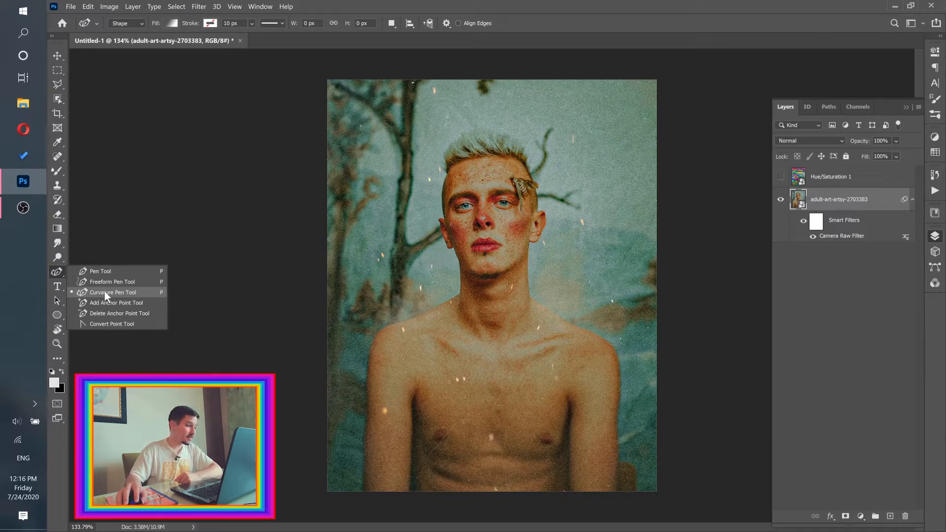
click(105, 292)
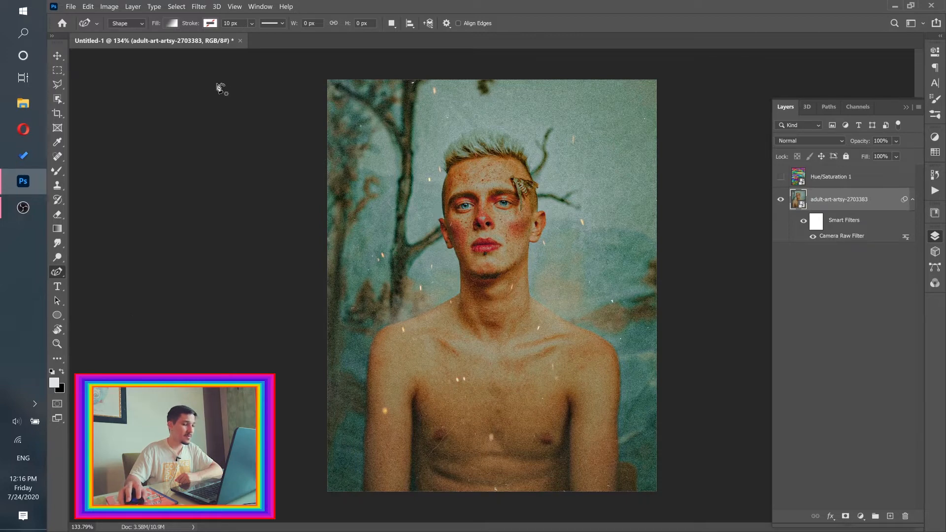
click(134, 24)
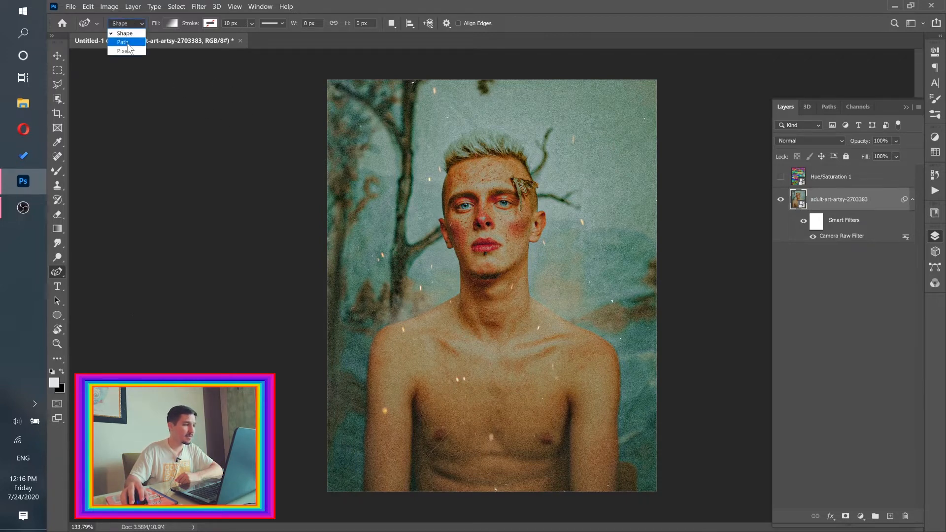
click(127, 42)
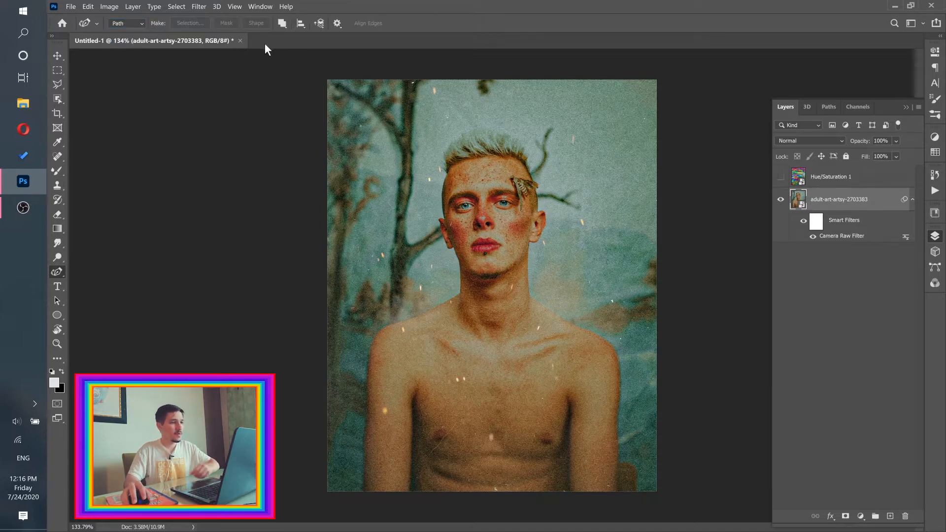
click(282, 24)
click(297, 47)
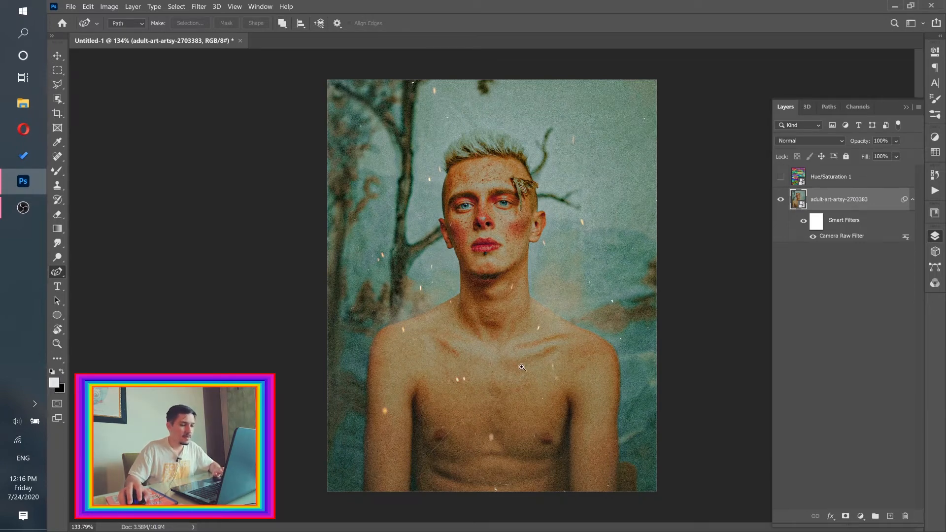
drag(519, 362, 516, 337)
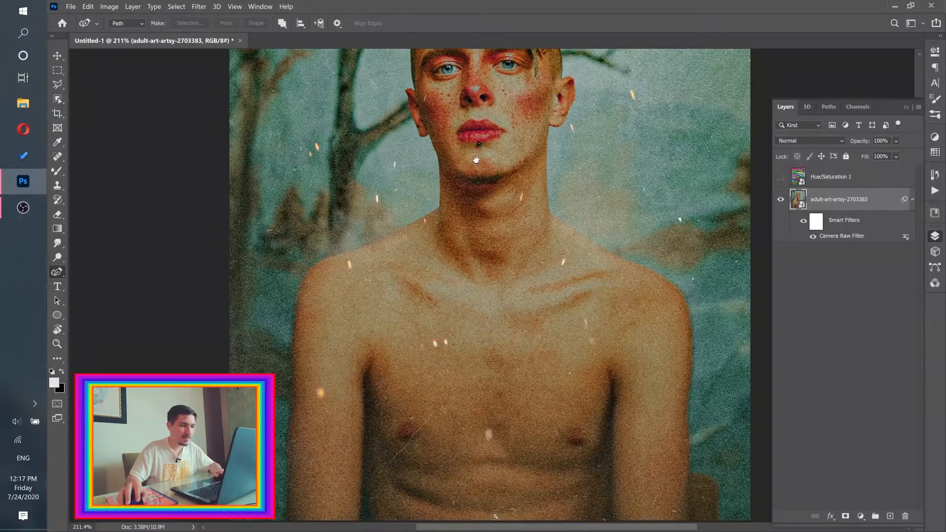
drag(478, 114, 470, 138)
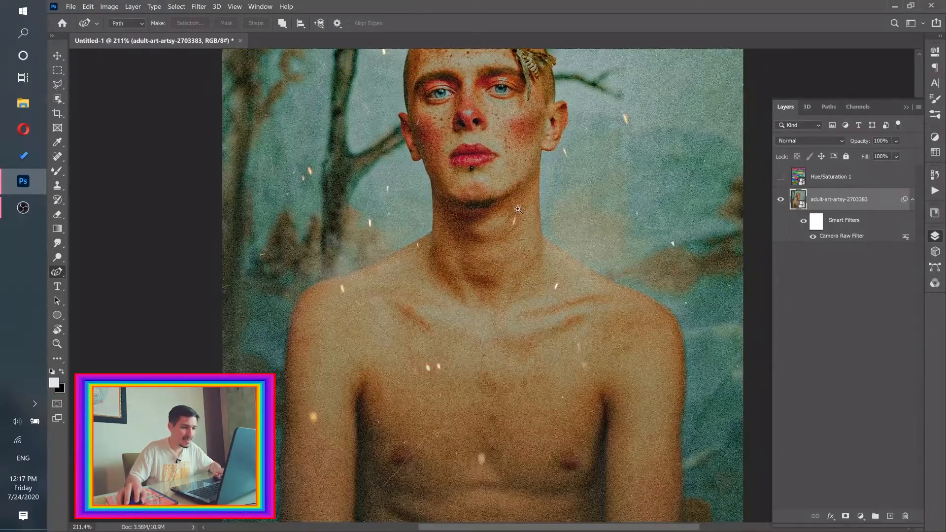
scroll(536, 222, up, 4)
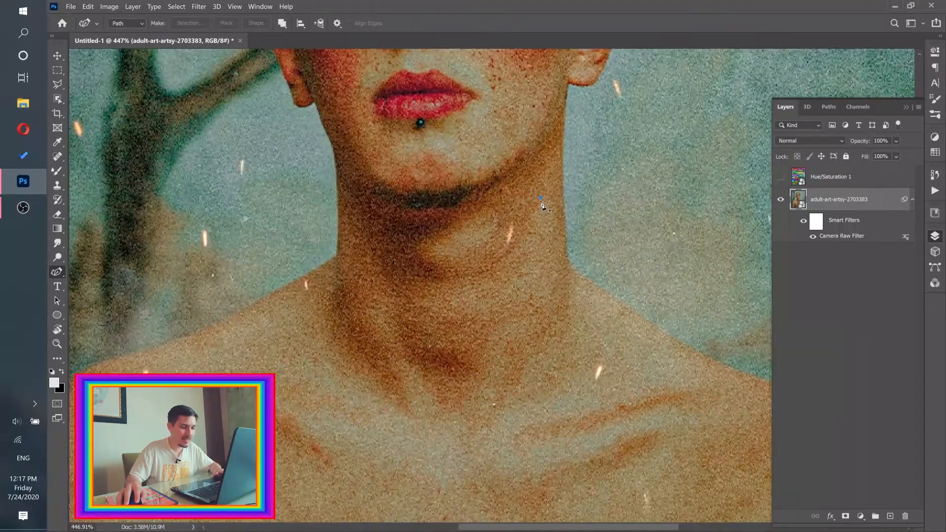
click(541, 197)
click(539, 238)
click(541, 274)
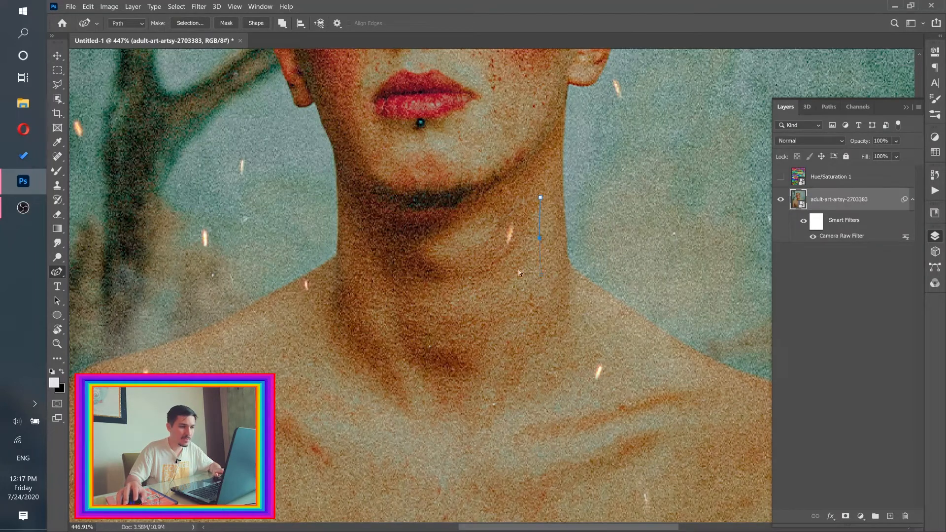
key(ctrl+z)
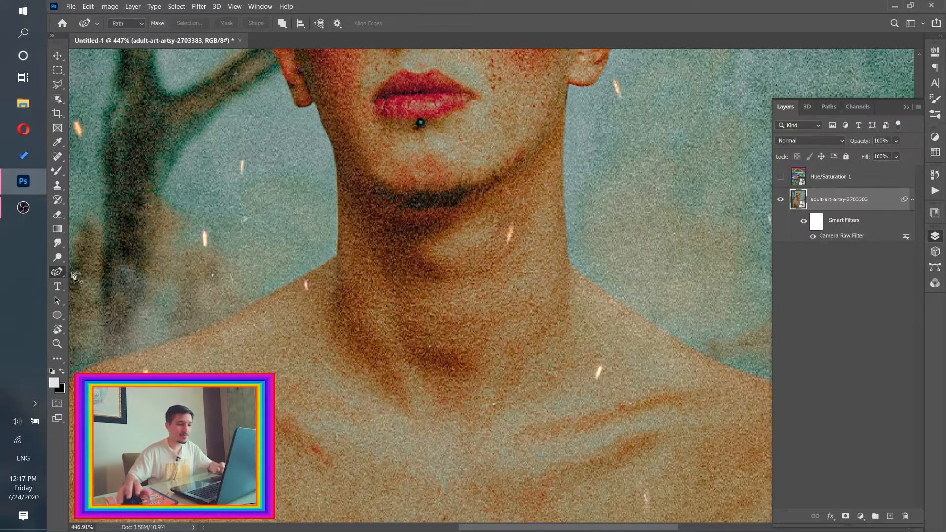
- Draw a closed curved path on the man's neck, running from beneath the jaw to the collarbone and back
click(530, 203)
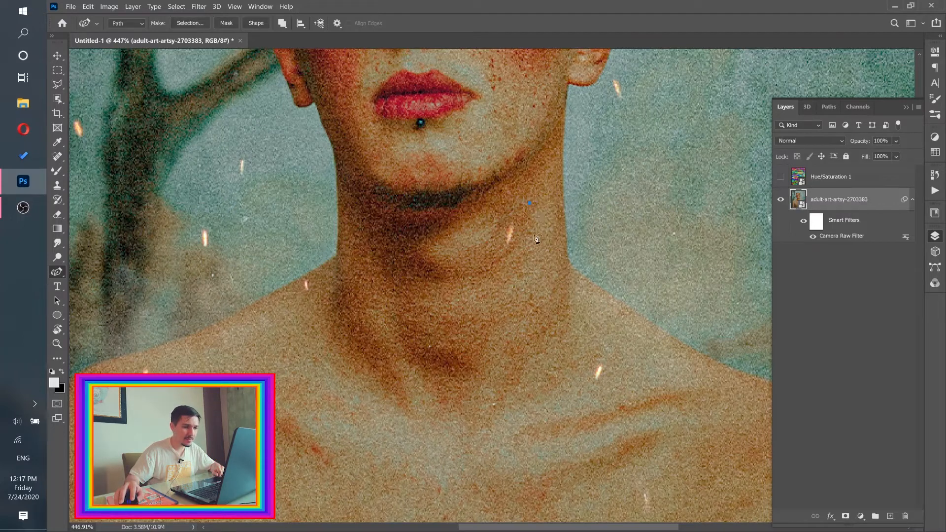
click(531, 271)
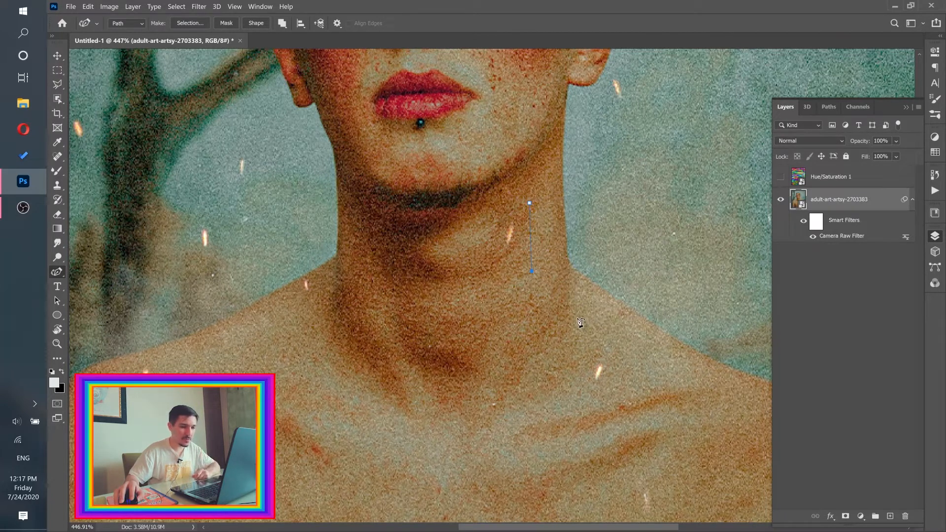
click(578, 318)
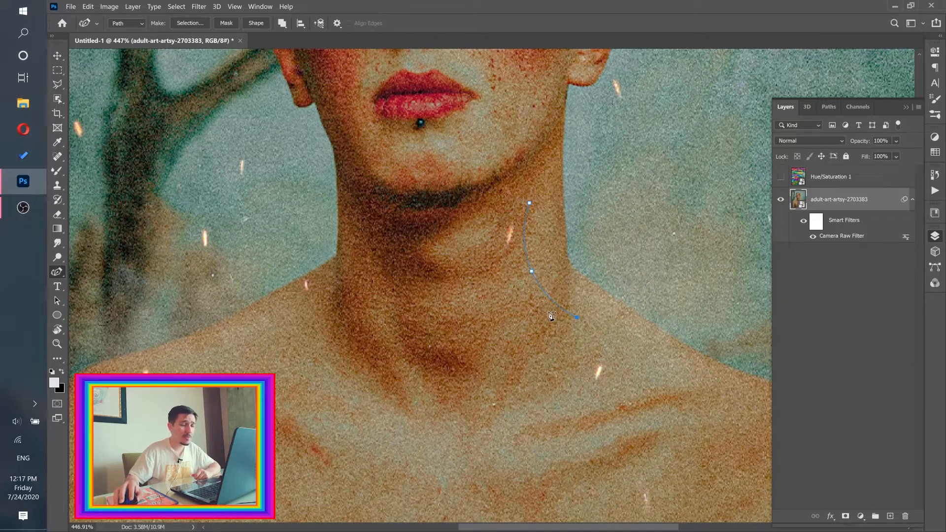
click(604, 348)
click(609, 373)
click(577, 381)
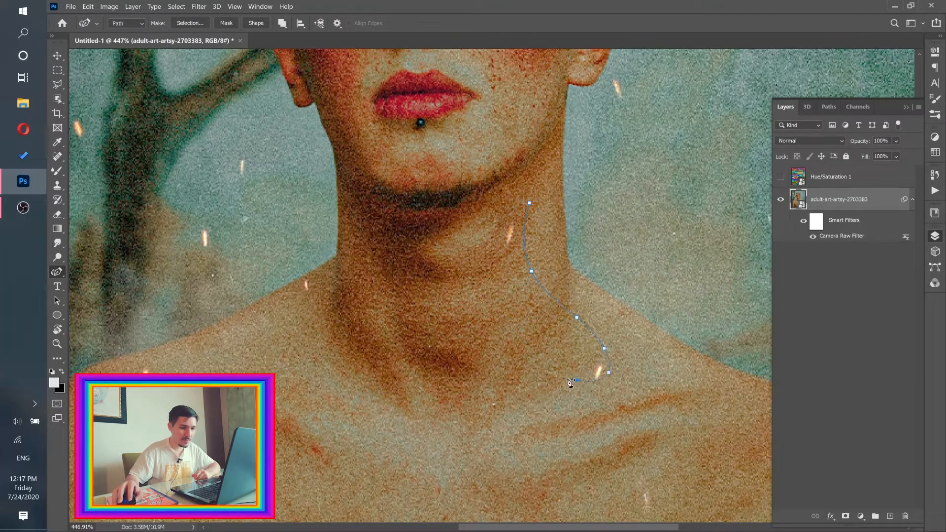
click(523, 370)
click(484, 350)
click(442, 334)
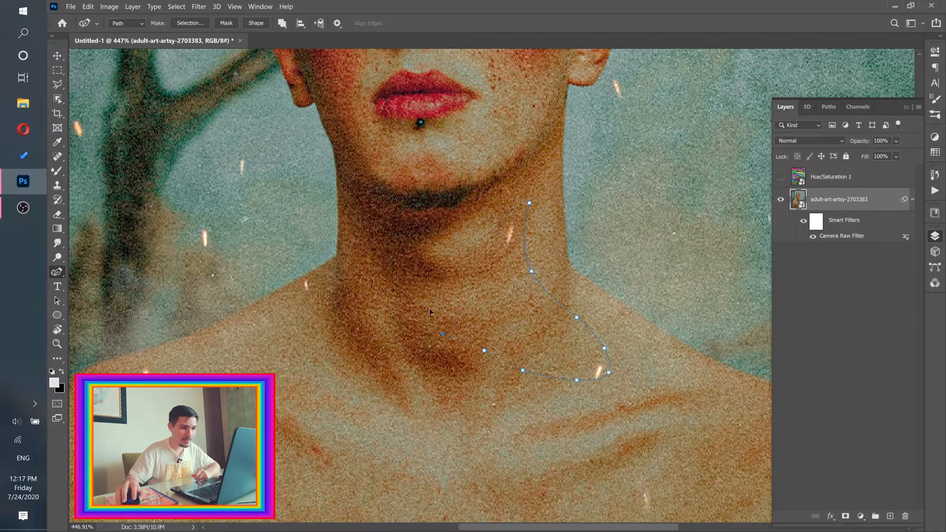
click(442, 221)
click(502, 200)
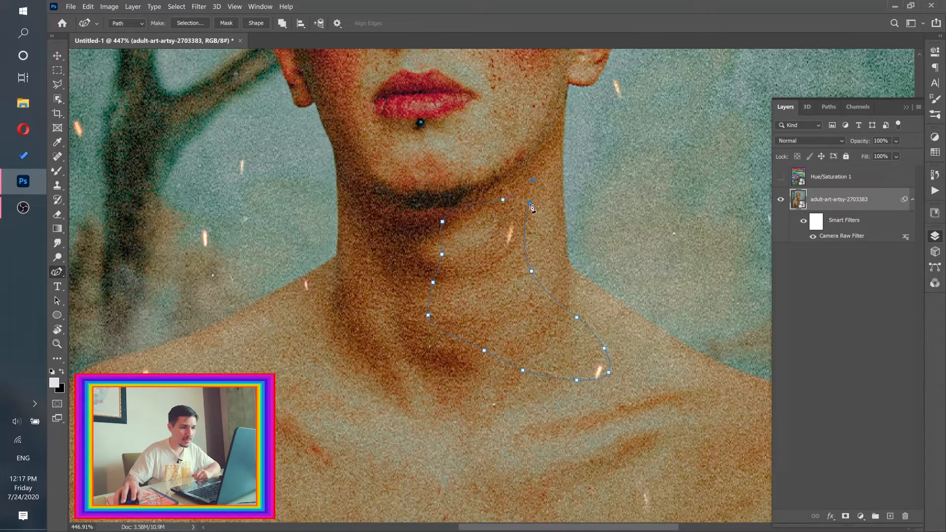
mouse_move(557, 280)
mouse_down()
mouse_move(531, 280)
mouse_move(551, 283)
mouse_up()
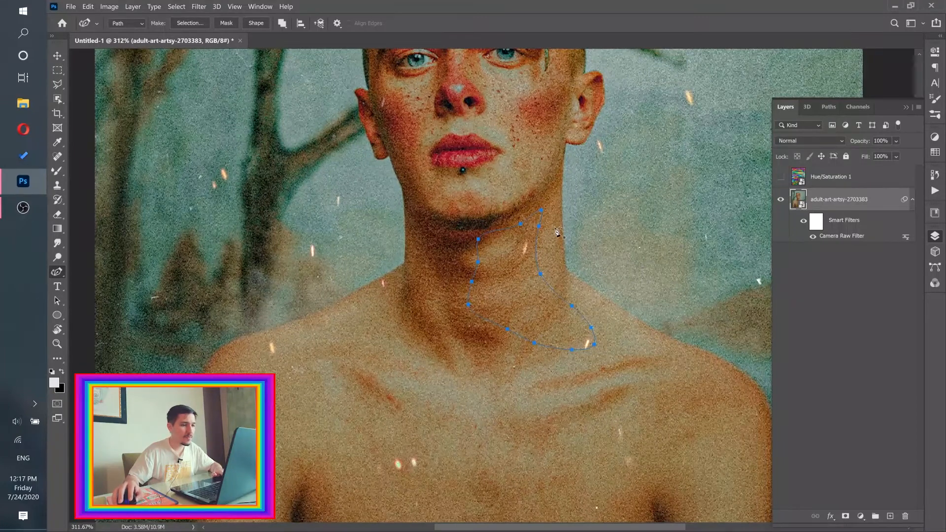
- Convert the neck path into an anti-aliased selection with 0 pixels feather and apply it as a layer mask on the portrait layer
click(184, 23)
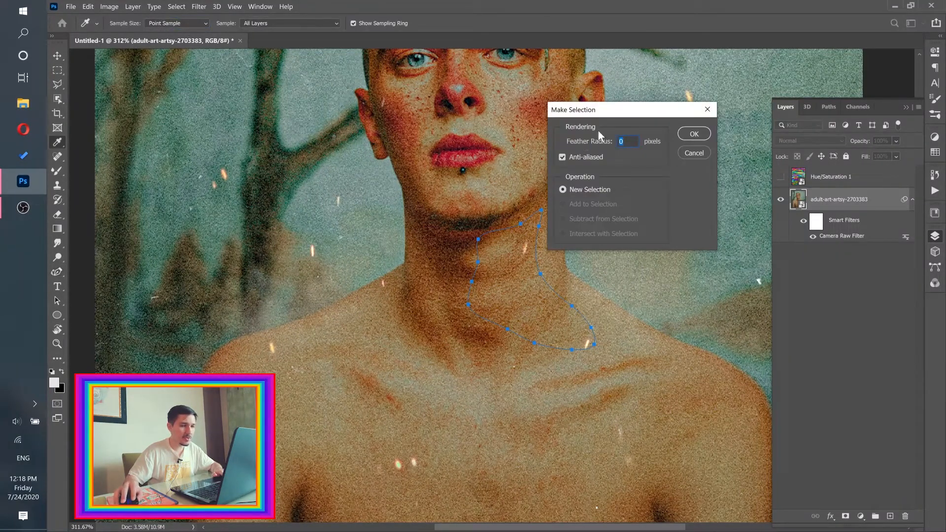
click(680, 133)
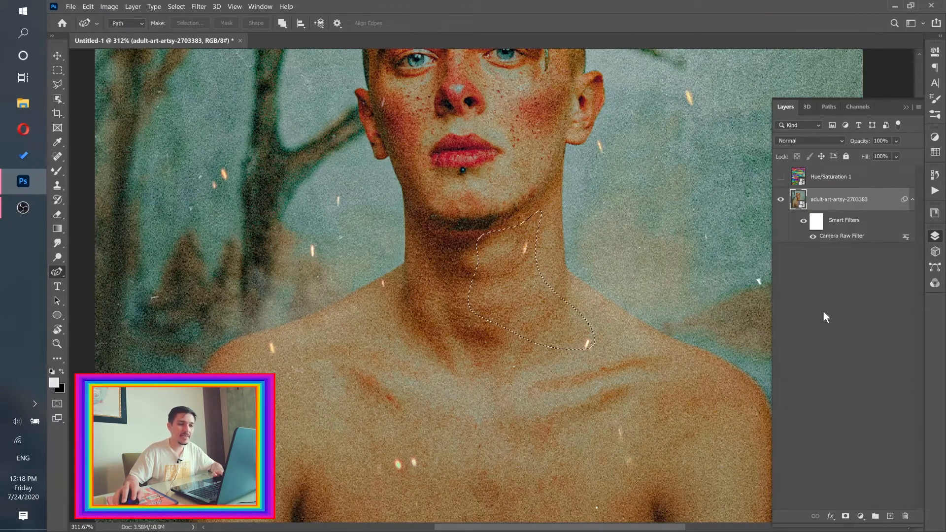
click(845, 516)
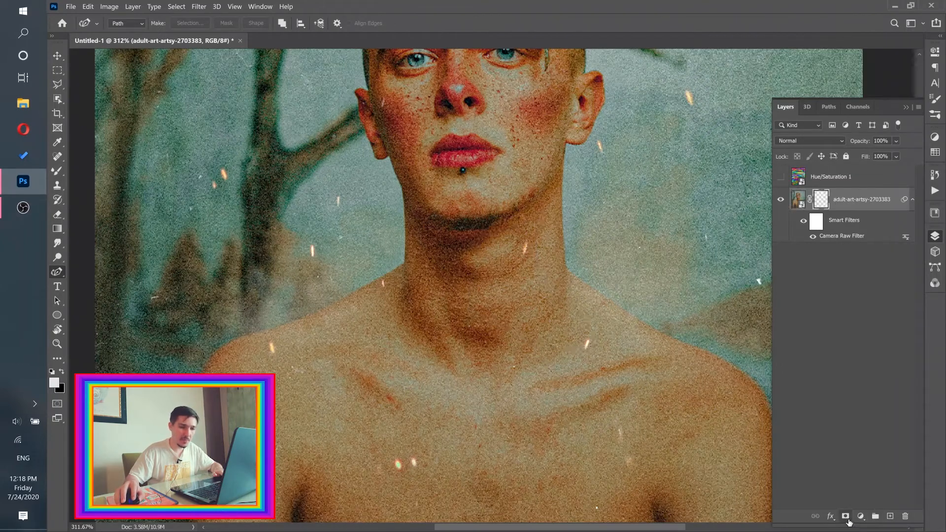
mouse_move(637, 304)
mouse_down()
mouse_move(618, 300)
mouse_move(632, 301)
mouse_up()
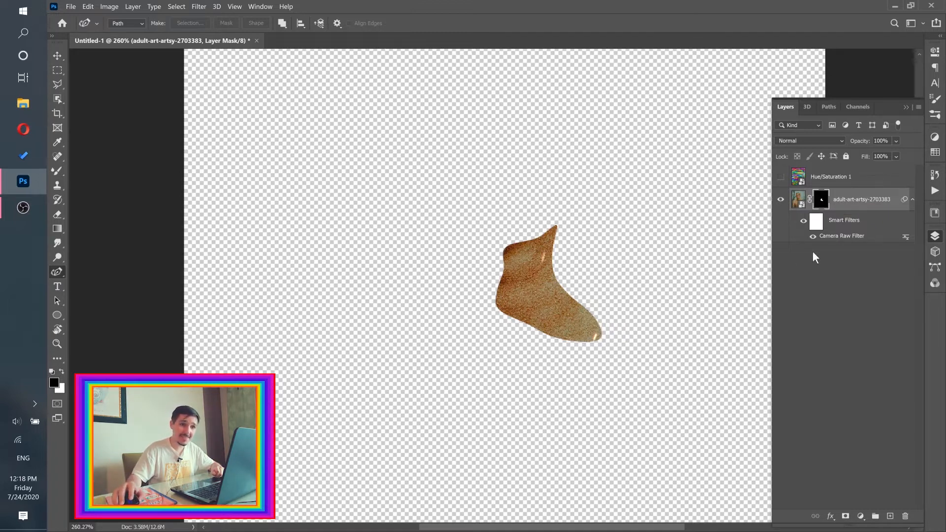
- Invert the portrait's layer mask so the neck shape is cut out of the photo
click(934, 51)
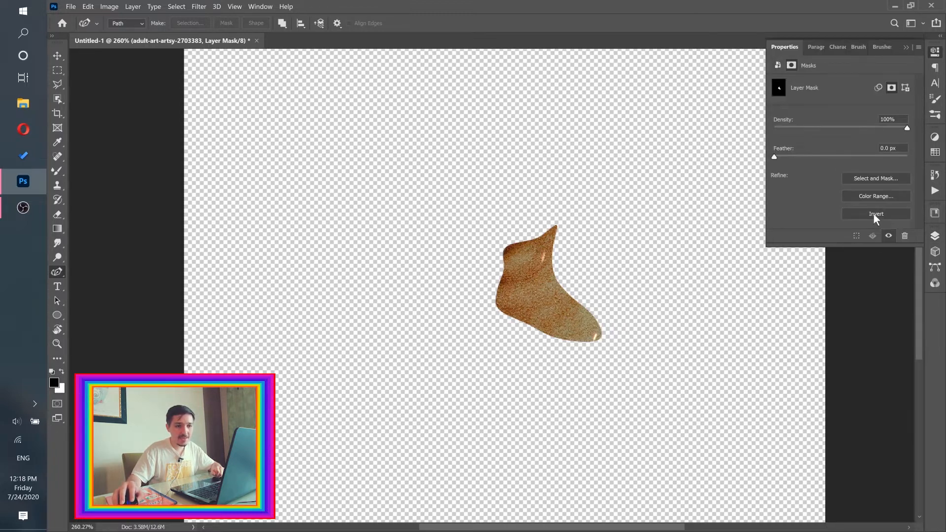
click(874, 214)
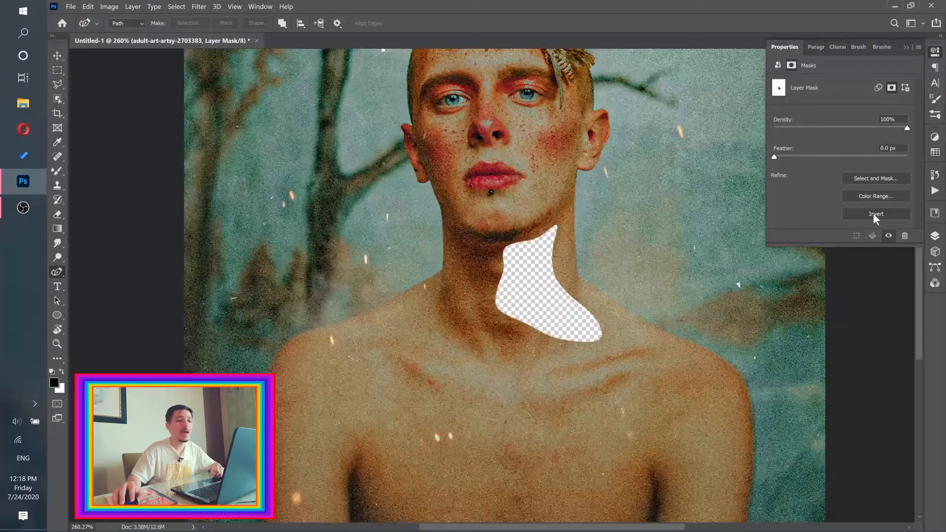
click(934, 236)
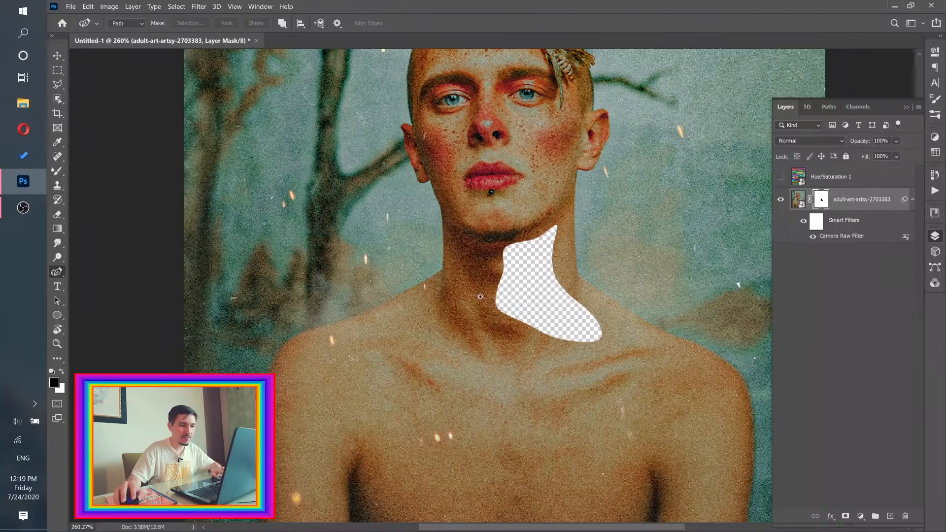
- Draw a closed curved path on the man's right shoulder, from the collarbone over the shoulder to the upper arm and back
drag(482, 282, 478, 282)
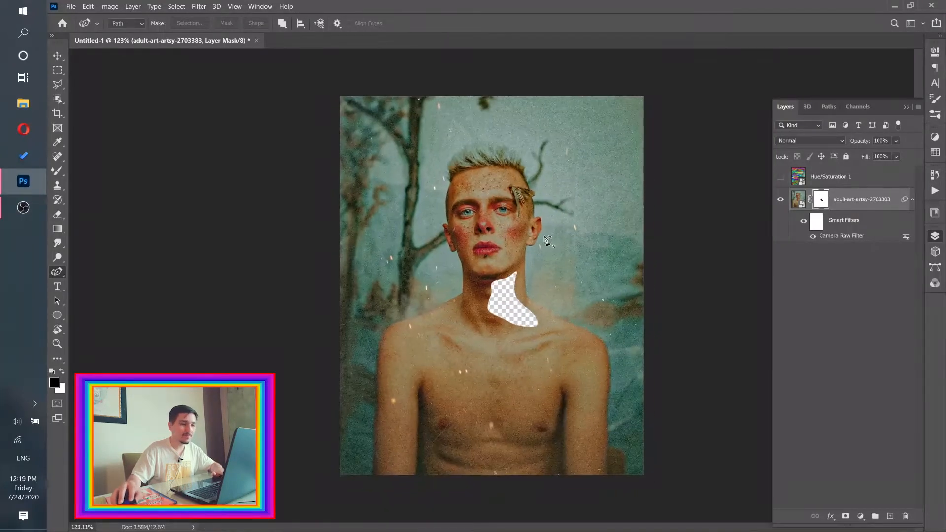
drag(482, 331, 513, 281)
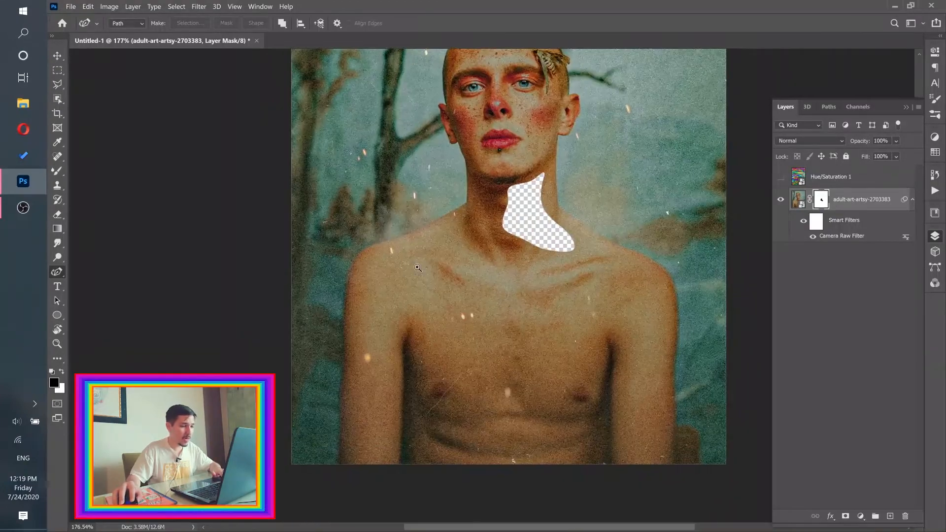
mouse_move(407, 264)
mouse_down()
mouse_move(423, 269)
mouse_move(412, 269)
mouse_up()
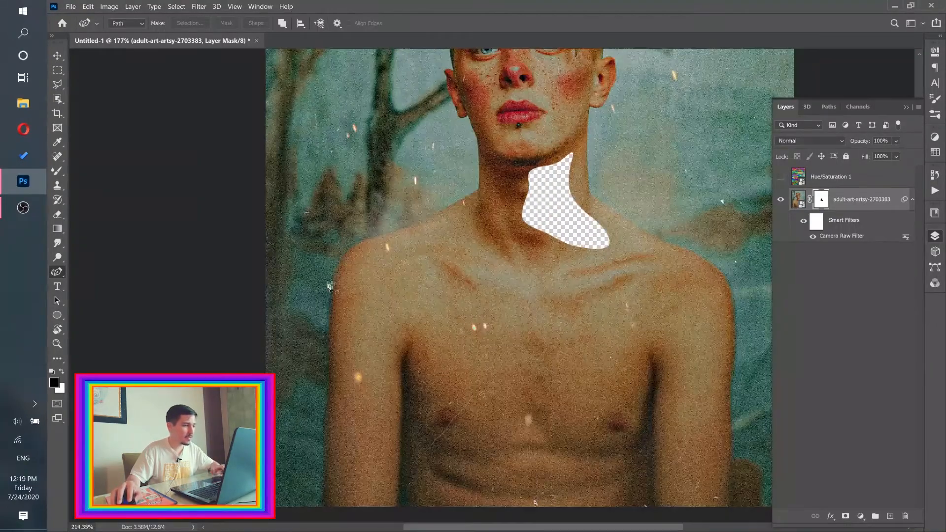
click(401, 247)
click(364, 257)
click(350, 287)
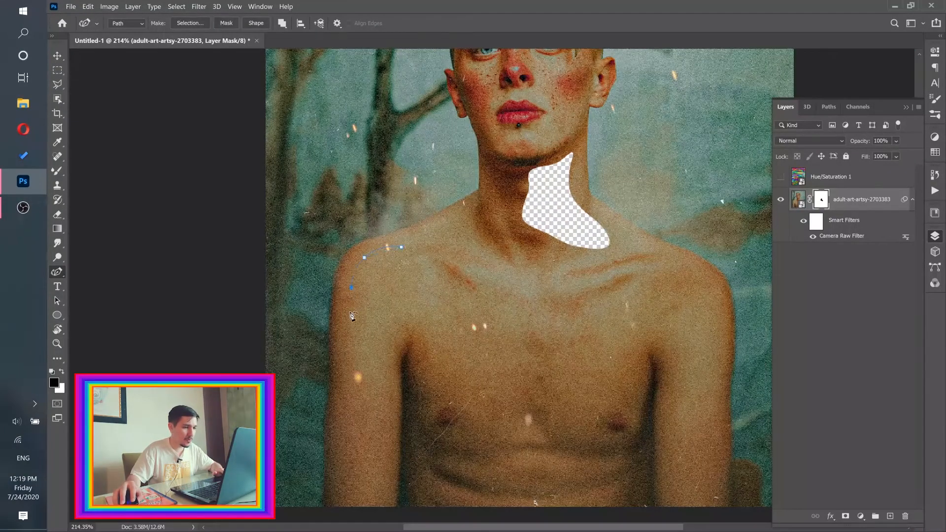
click(350, 329)
drag(378, 339, 395, 323)
click(394, 290)
click(428, 268)
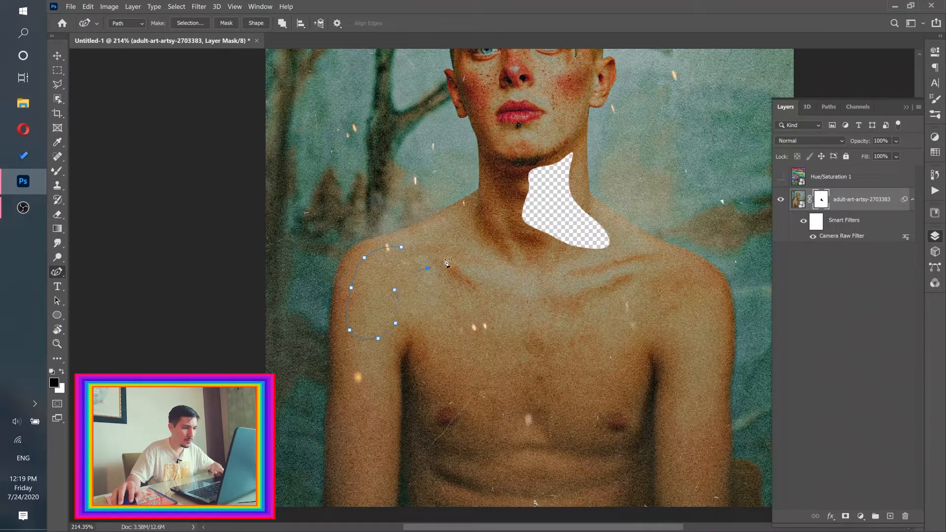
click(440, 228)
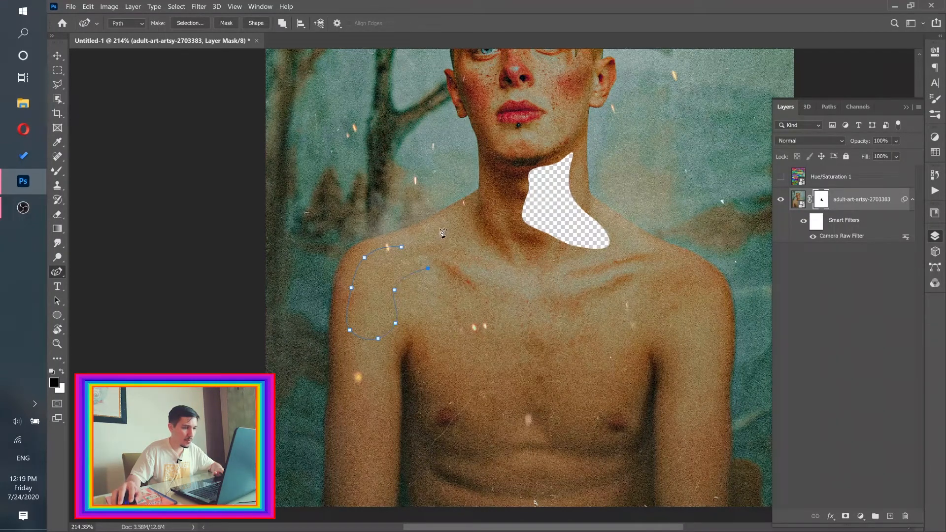
click(402, 247)
- Move the shoulder path's lower inner anchor toward the arm and convert the path into an anti-aliased new selection with 0 pixels feather
drag(470, 273, 458, 257)
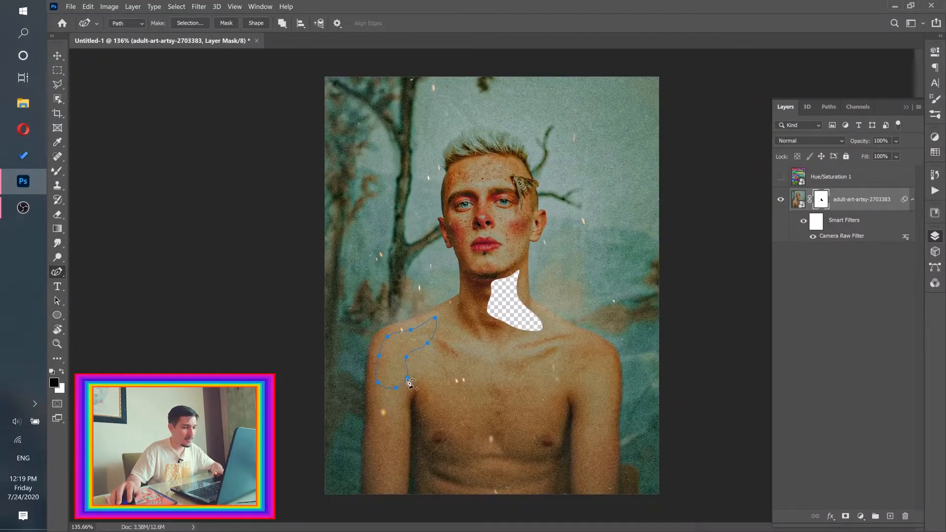
drag(391, 367, 420, 365)
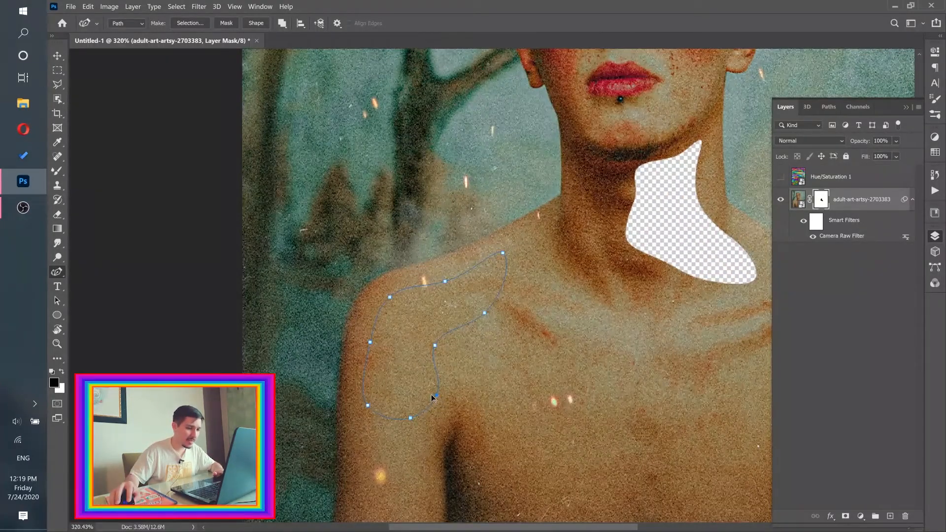
drag(422, 393, 413, 391)
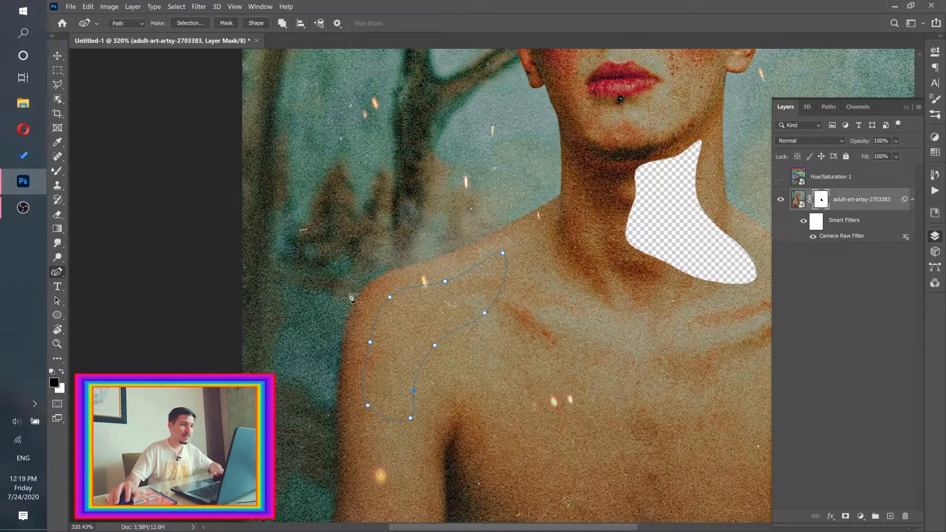
click(190, 23)
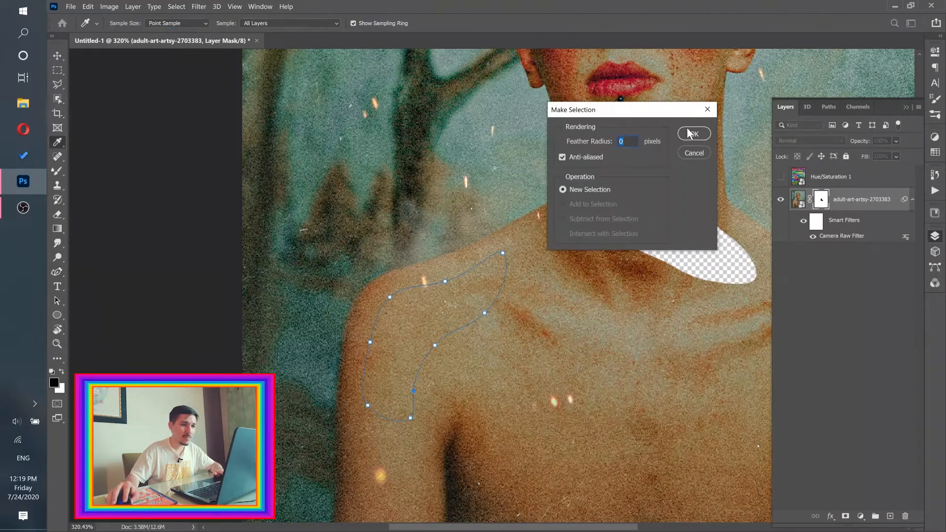
click(683, 137)
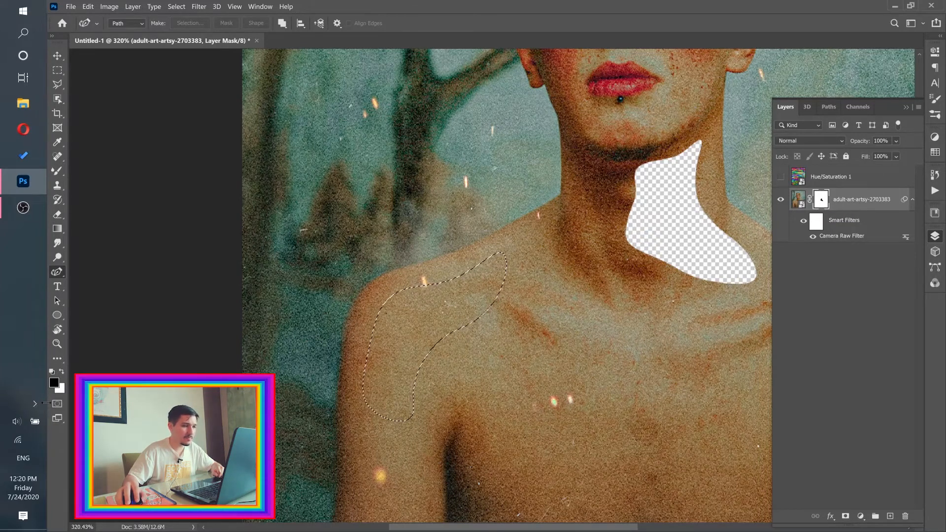
- Choose the Brush Tool with the Soft Round preset from General Brushes at 86 px and 0% hardness
click(57, 170)
click(89, 171)
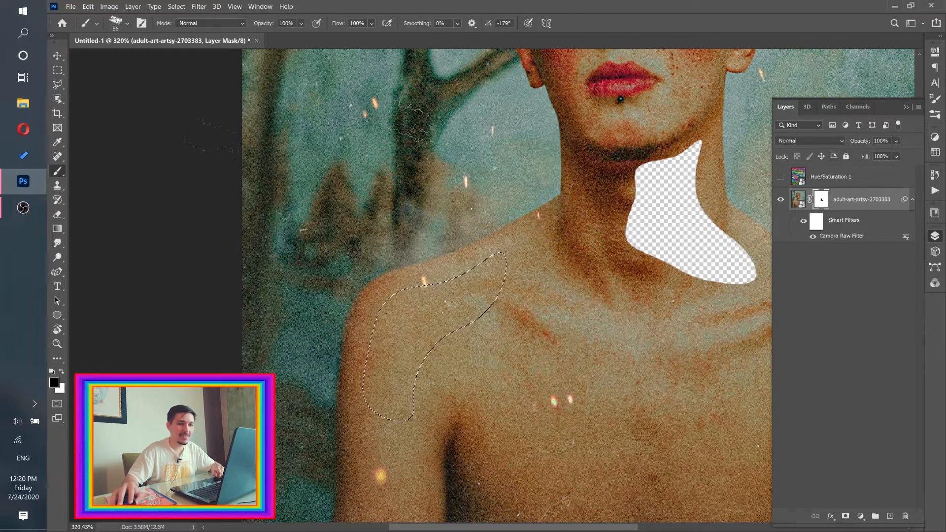
click(126, 23)
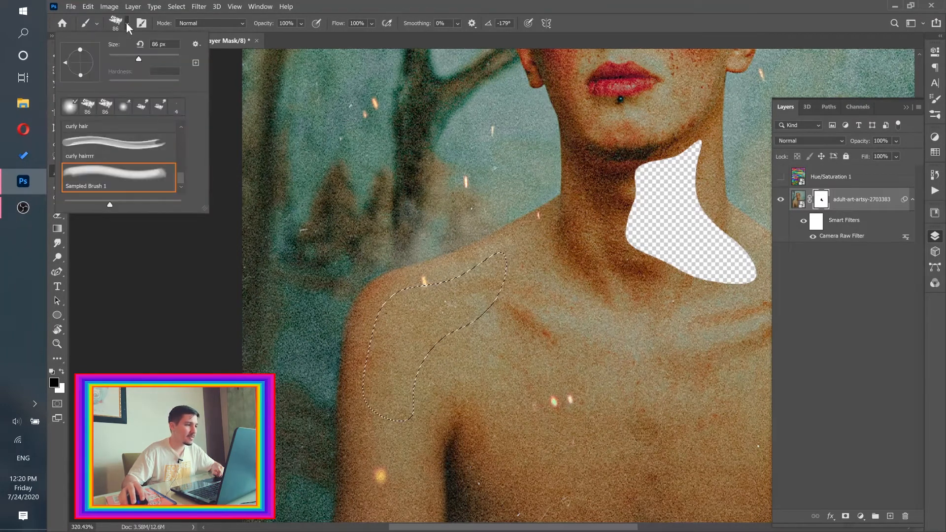
click(126, 23)
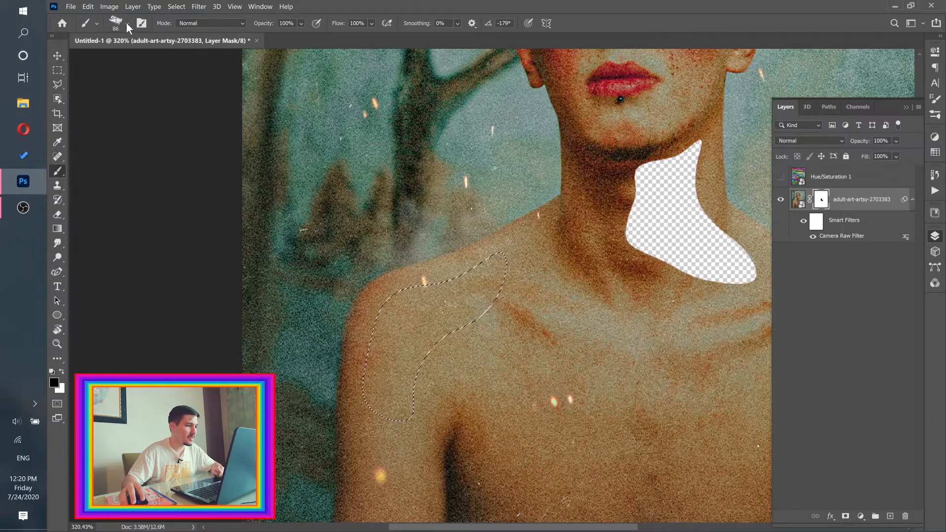
click(127, 23)
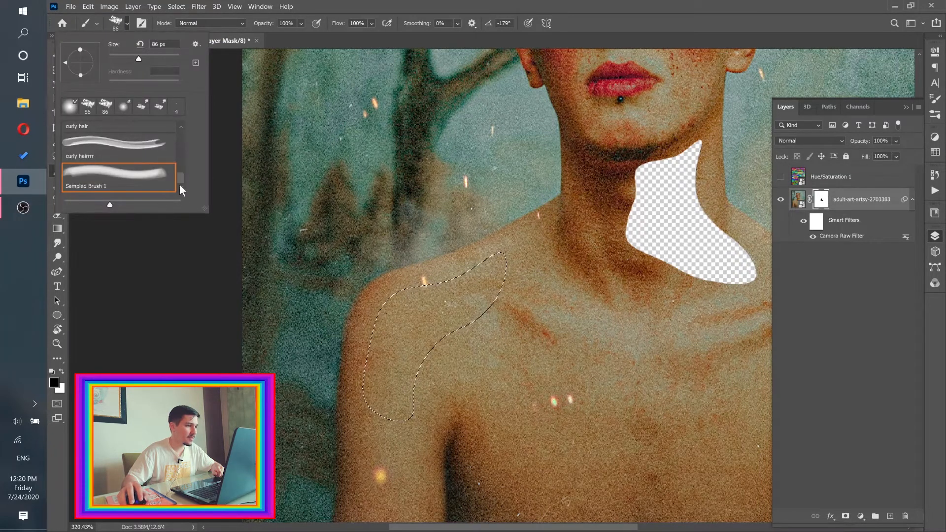
drag(180, 182, 181, 115)
click(68, 131)
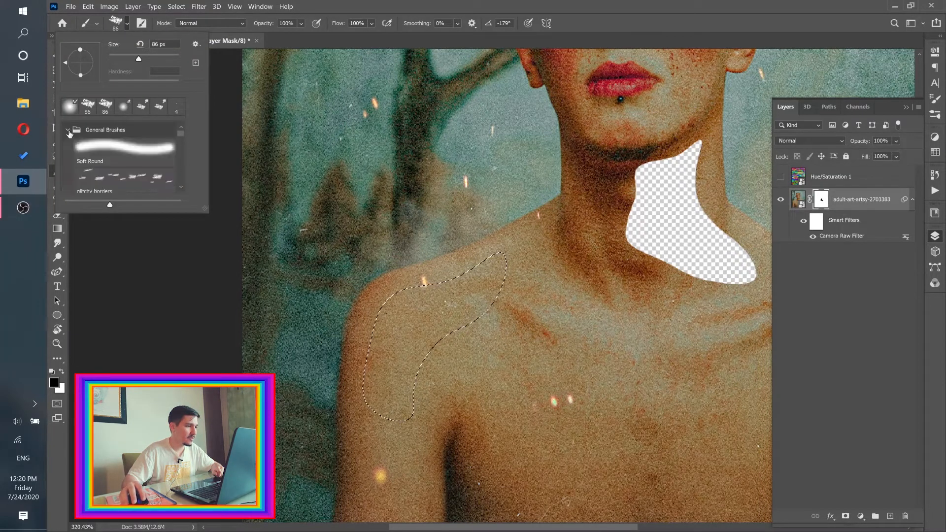
click(99, 148)
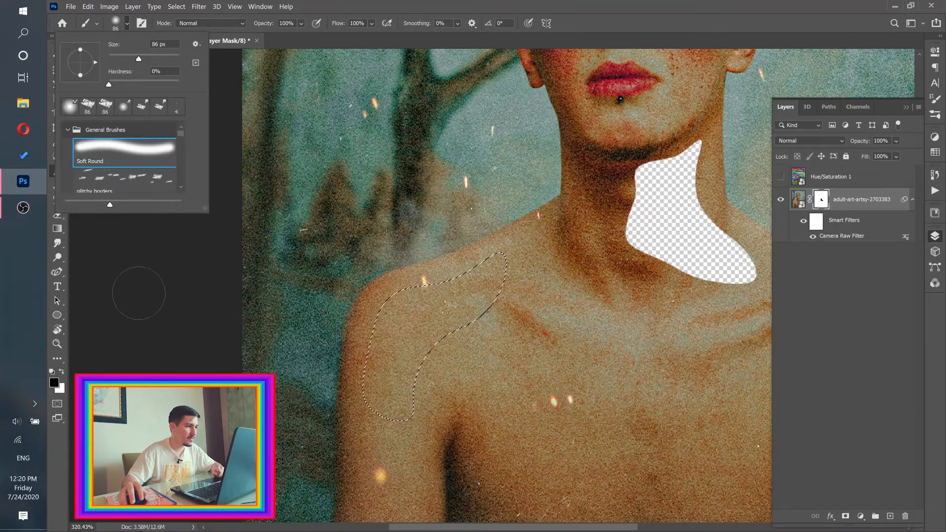
- Paint black inside the shoulder selection on the layer mask to cut out the shape, and deselect
click(435, 4)
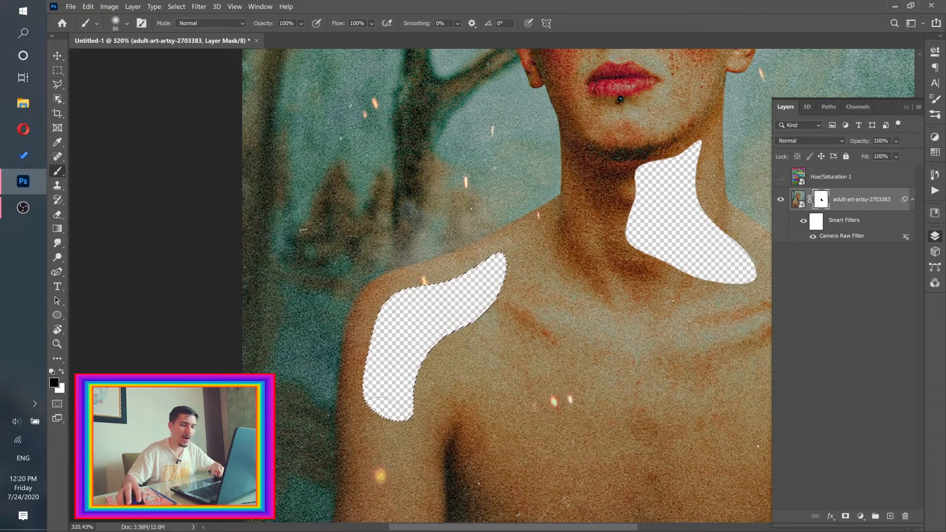
key(ctrl+d)
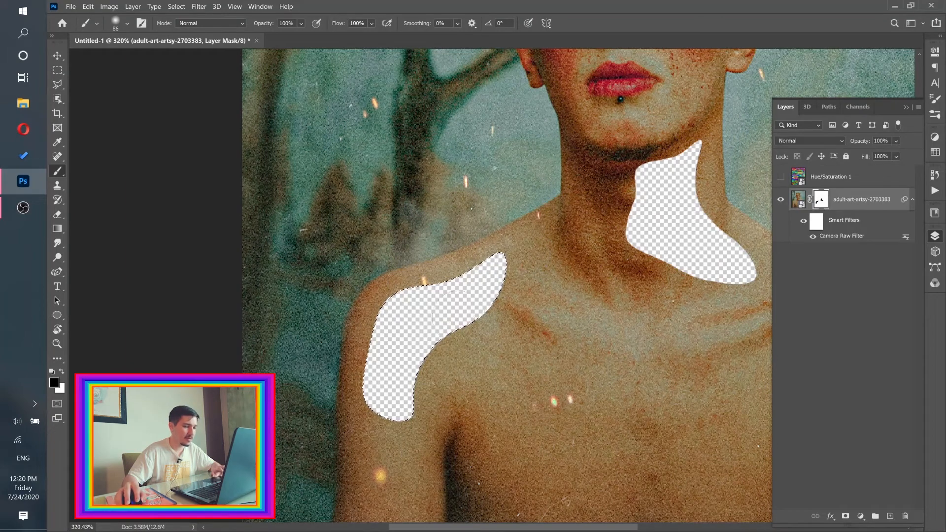
drag(473, 310, 469, 309)
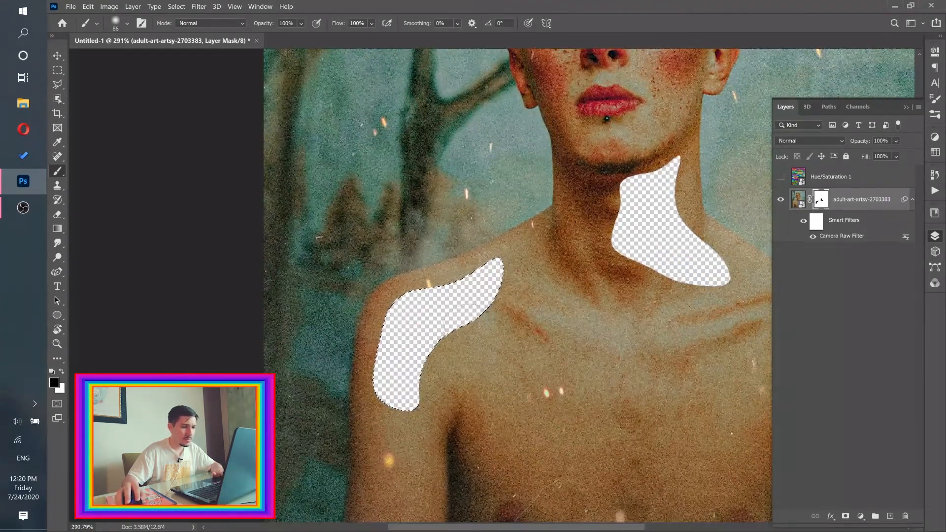
click(176, 6)
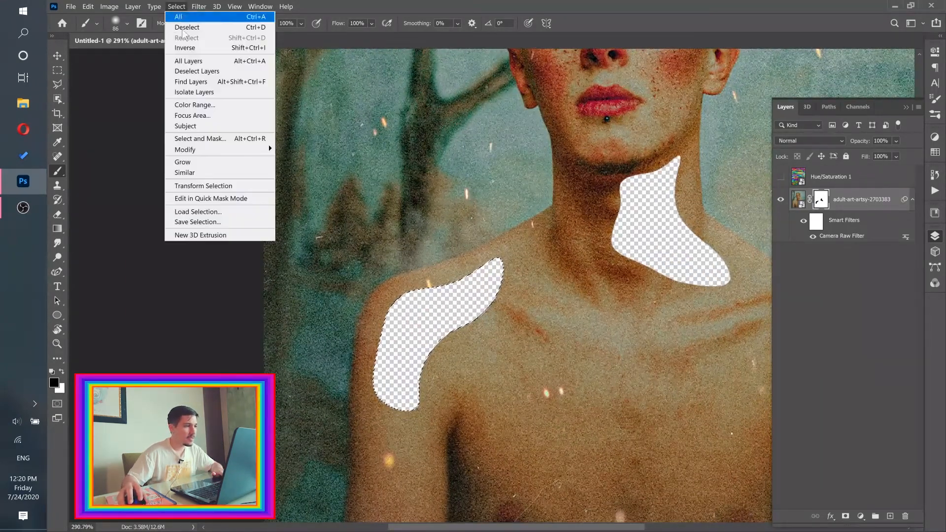
click(186, 28)
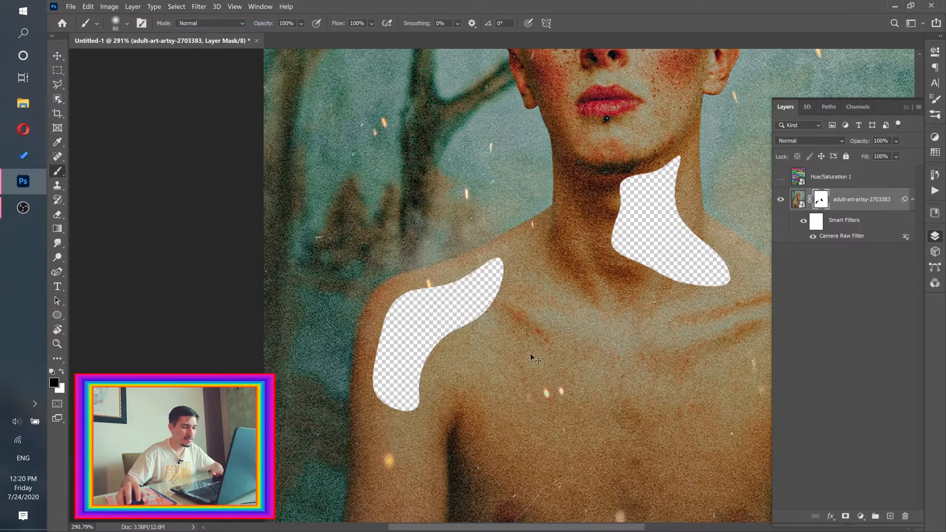
- Switch back to the Curvature Pen Tool in Path mode for outlining a shape on the man's chest
mouse_move(489, 274)
mouse_down()
mouse_move(453, 276)
mouse_move(482, 280)
mouse_up()
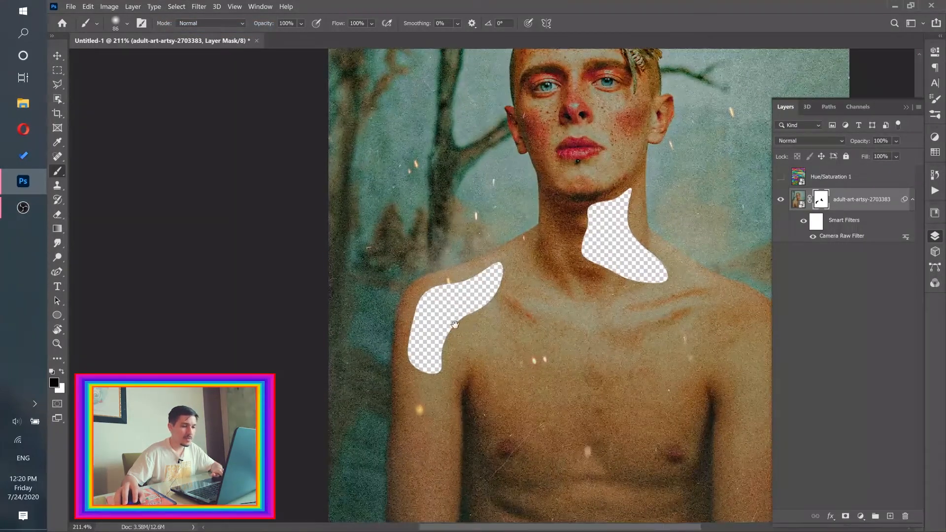
drag(577, 358, 454, 324)
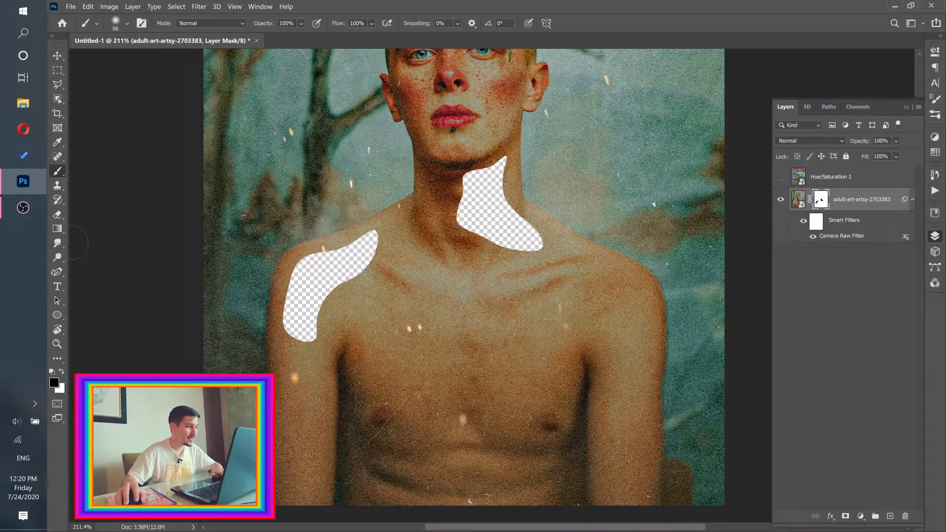
click(57, 272)
drag(484, 349, 457, 335)
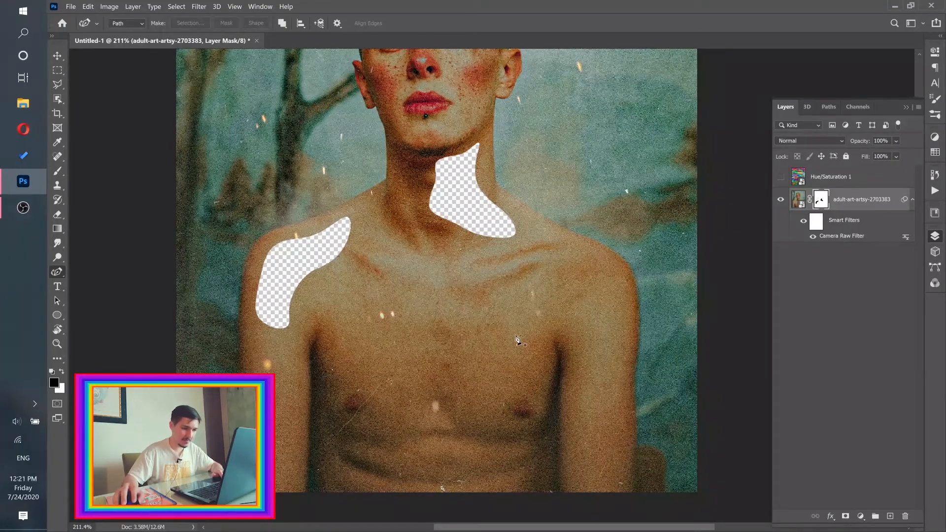
drag(510, 375, 518, 341)
scroll(518, 340, down, 4)
scroll(512, 340, up, 6)
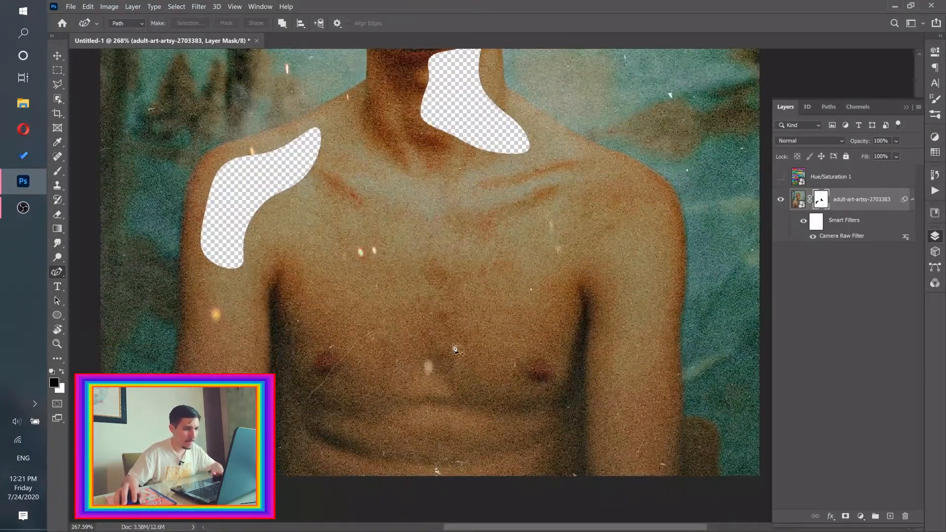
click(452, 286)
click(446, 342)
click(447, 376)
click(420, 380)
click(417, 328)
click(416, 311)
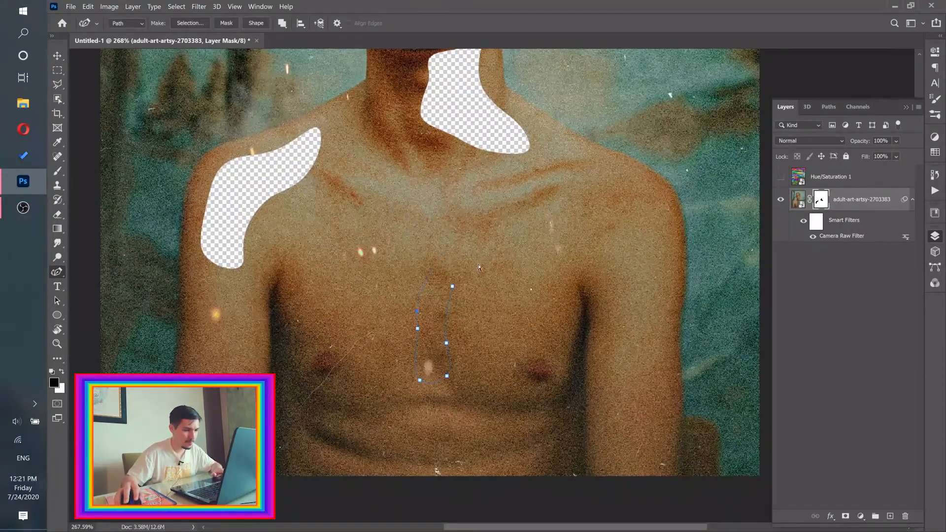
key(ctrl+z)
key(ctrl+z)
- Draw a closed, roughly rectangular path with rounded corners over the man's left lower chest, enclosing the nipple
click(559, 289)
click(561, 313)
click(555, 365)
click(559, 386)
click(558, 416)
click(517, 422)
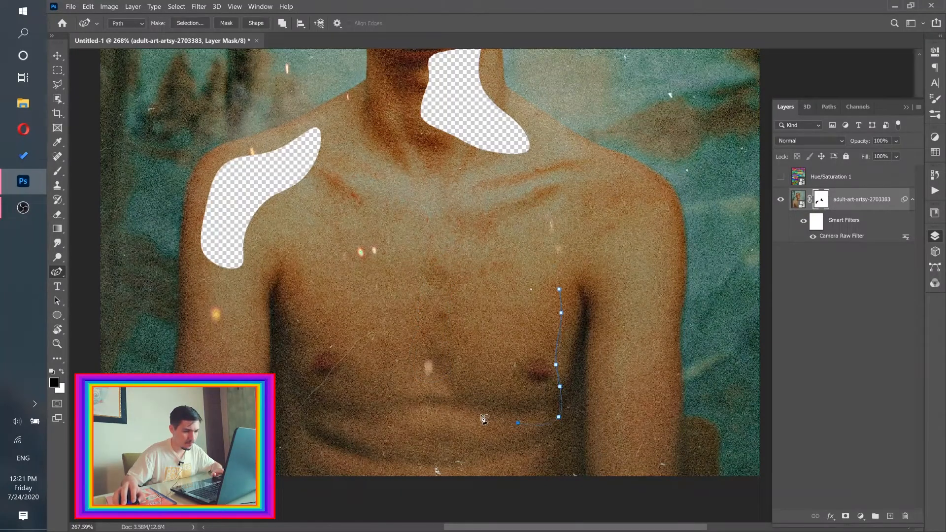
click(479, 414)
click(460, 286)
click(497, 281)
click(521, 287)
click(558, 289)
- Convert the chest path into an anti-aliased selection with 0 pixels feather, paint it black on the layer mask, and deselect
scroll(531, 237, down, 5)
scroll(531, 237, up, 2)
click(190, 23)
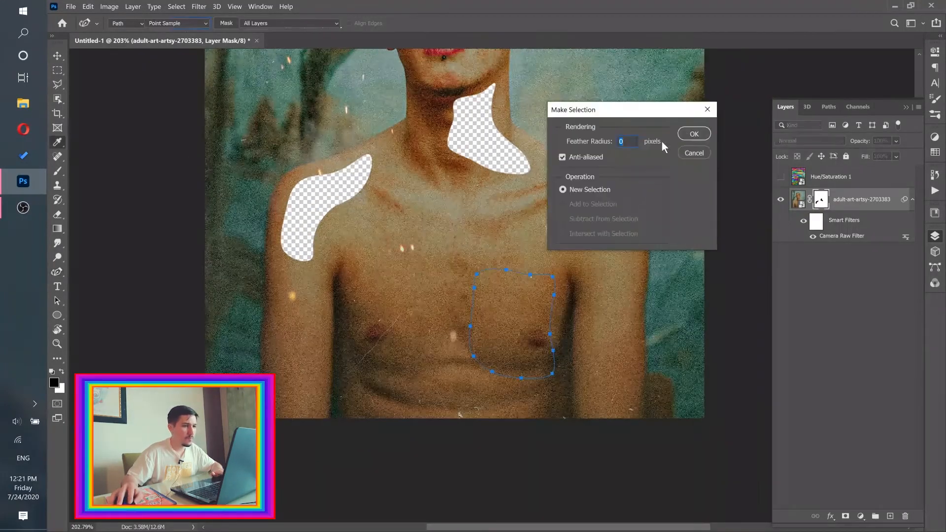
click(694, 133)
click(57, 170)
mouse_move(488, 291)
mouse_down()
mouse_move(515, 340)
mouse_move(492, 353)
mouse_move(534, 353)
mouse_up()
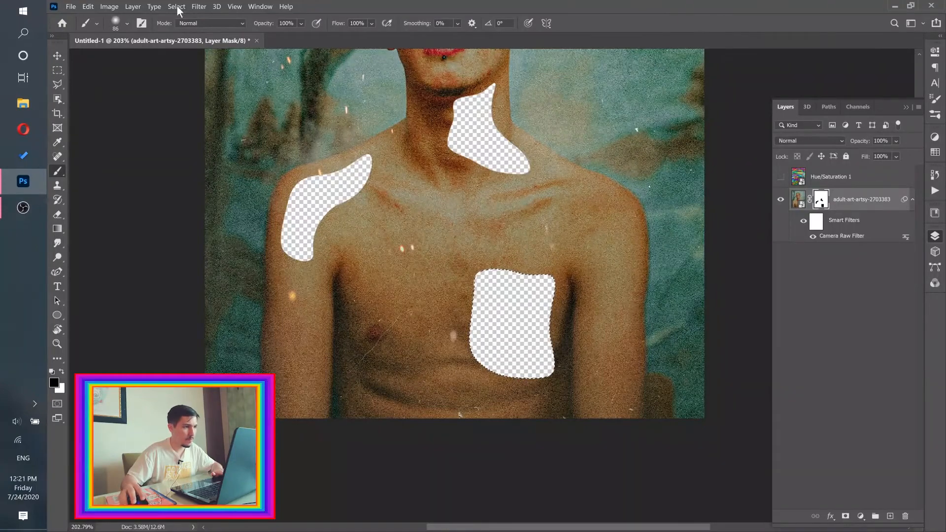
click(176, 7)
click(187, 28)
- Draw a closed Curvature Pen path on the forehead, following the hairline to the moth and returning above the eyebrows
drag(454, 282, 462, 521)
click(57, 271)
scroll(421, 150, up, 5)
click(386, 231)
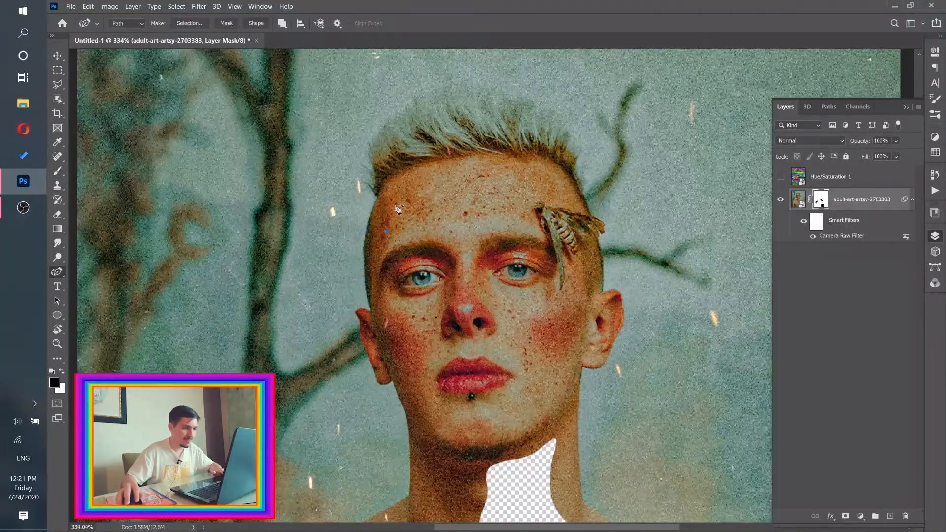
click(395, 200)
click(415, 182)
click(461, 173)
click(489, 173)
click(530, 172)
click(556, 182)
click(563, 195)
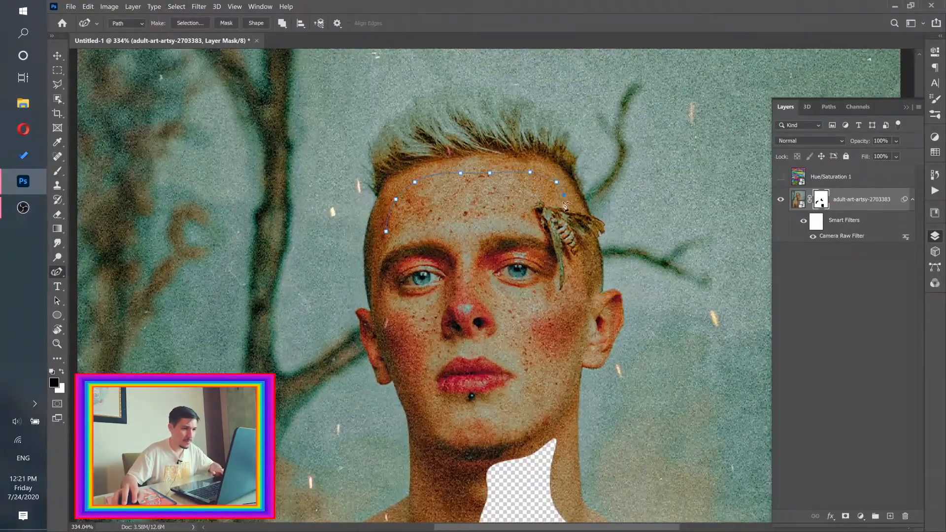
click(531, 190)
click(517, 195)
click(529, 227)
click(490, 224)
click(467, 234)
click(441, 222)
click(408, 226)
click(386, 231)
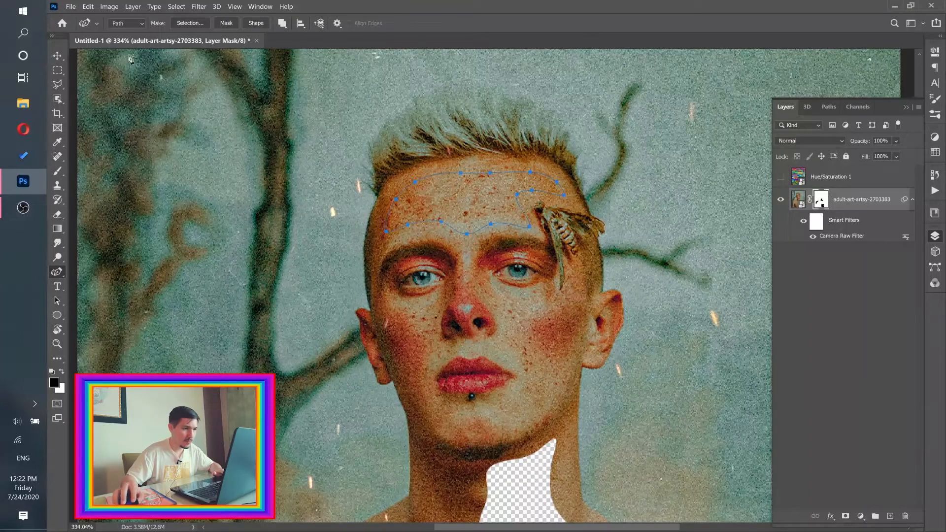
- Convert the forehead path into a selection, fill it with black on the portrait's layer mask, and deselect
click(190, 24)
click(694, 134)
scroll(507, 197, down, 3)
key(b)
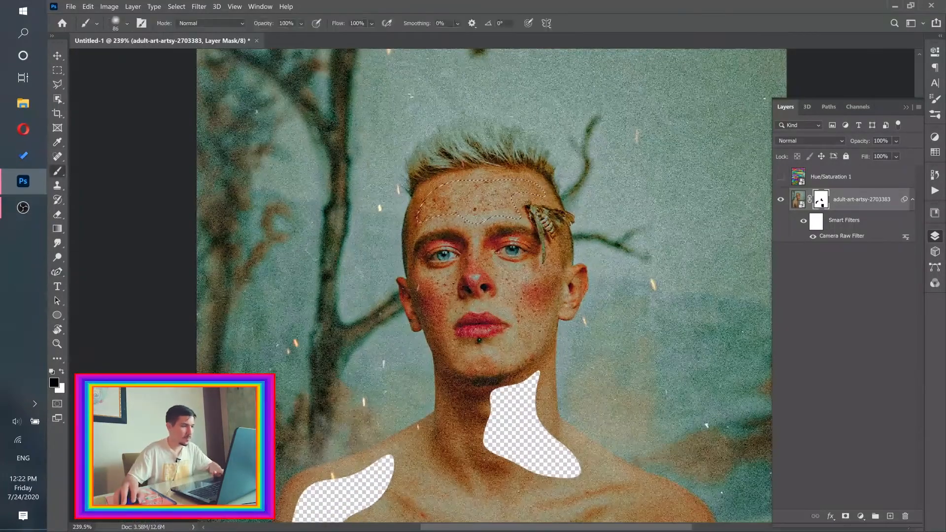
key(alt+BackSpace)
key(ctrl+d)
- Choose the Move Tool and deselect the portrait layer with the whole image in view
key(v)
scroll(504, 223, down, 5)
click(812, 273)
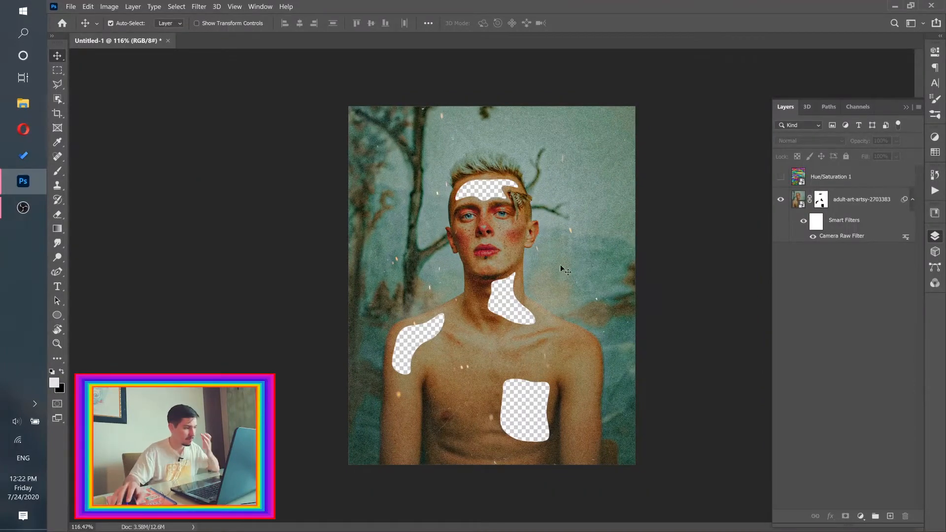
- Make the rainbow pattern layer visible again and select it
scroll(498, 229, up, 2)
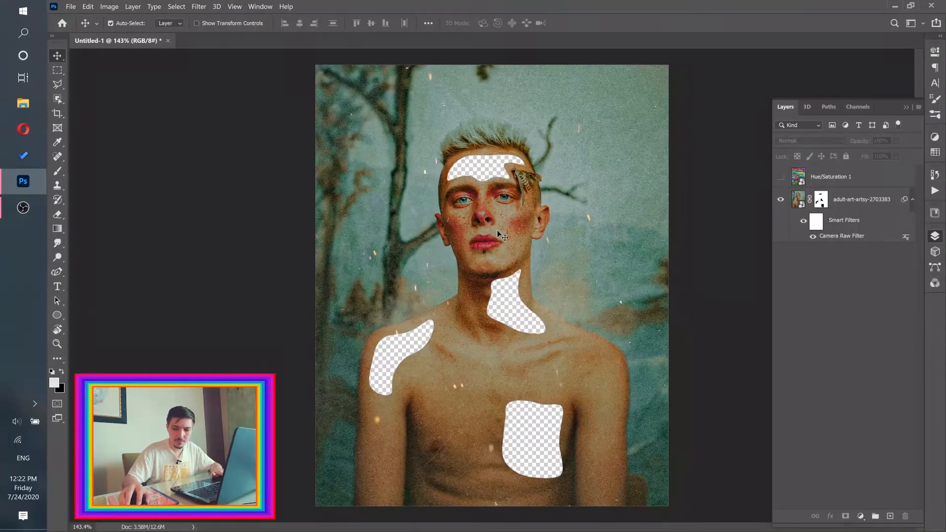
scroll(499, 213, up, 1)
scroll(496, 209, down, 2)
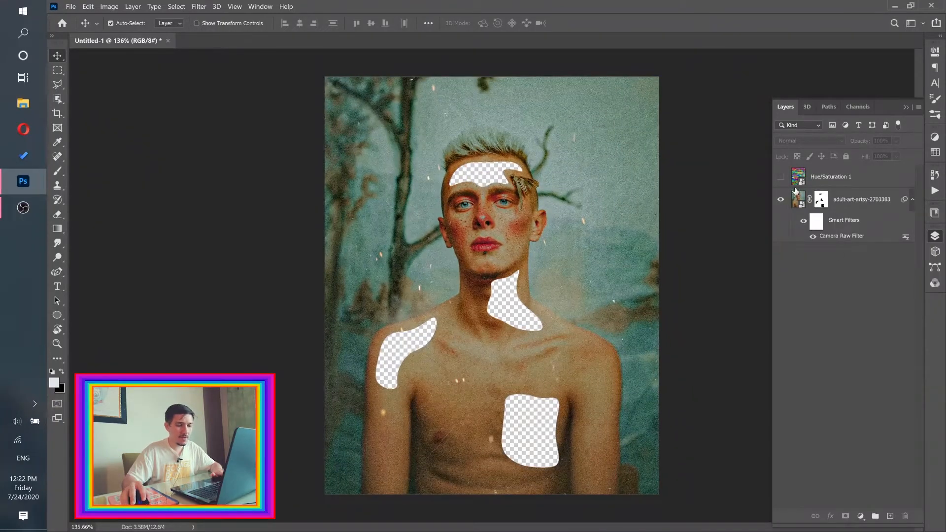
click(781, 177)
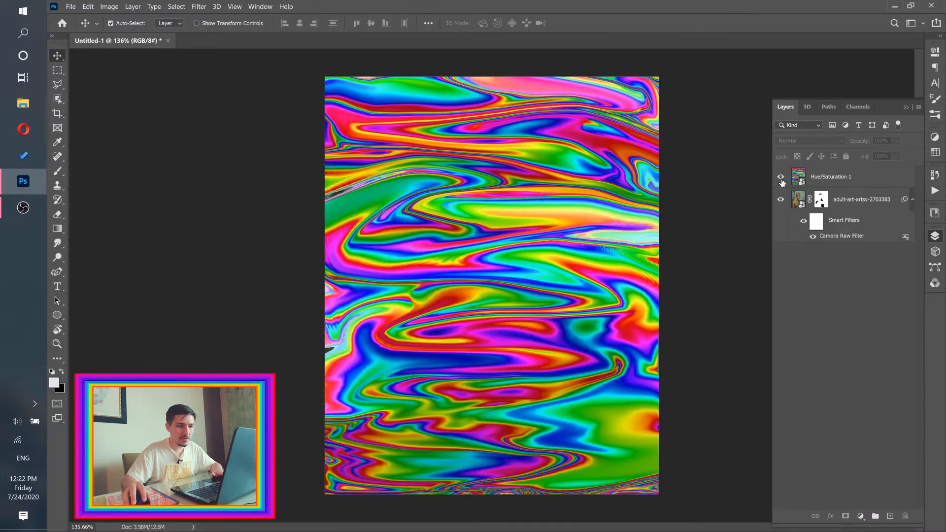
click(832, 181)
mouse_move(842, 177)
mouse_down()
mouse_move(842, 294)
mouse_move(855, 180)
mouse_up()
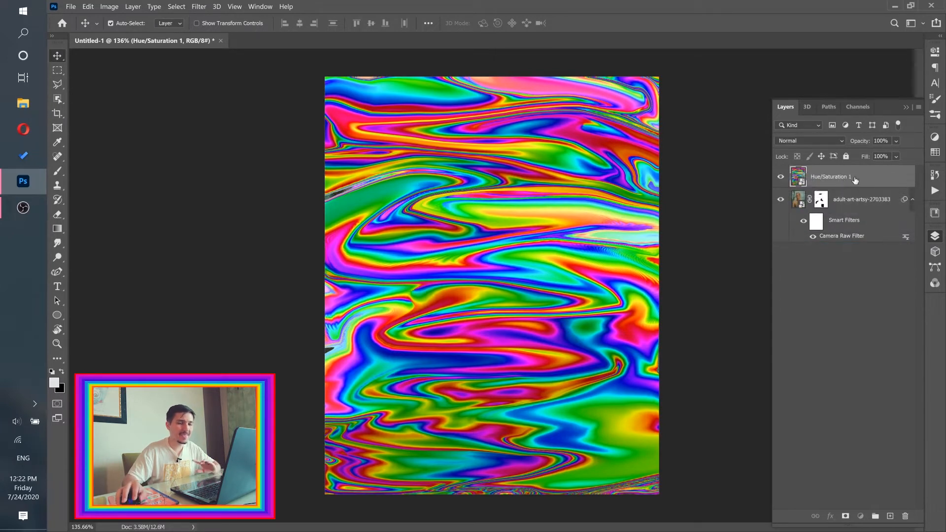
- Use Free Transform to scale the rainbow pattern to about 29.5% and place it behind the portrait's chest cut-out
click(88, 6)
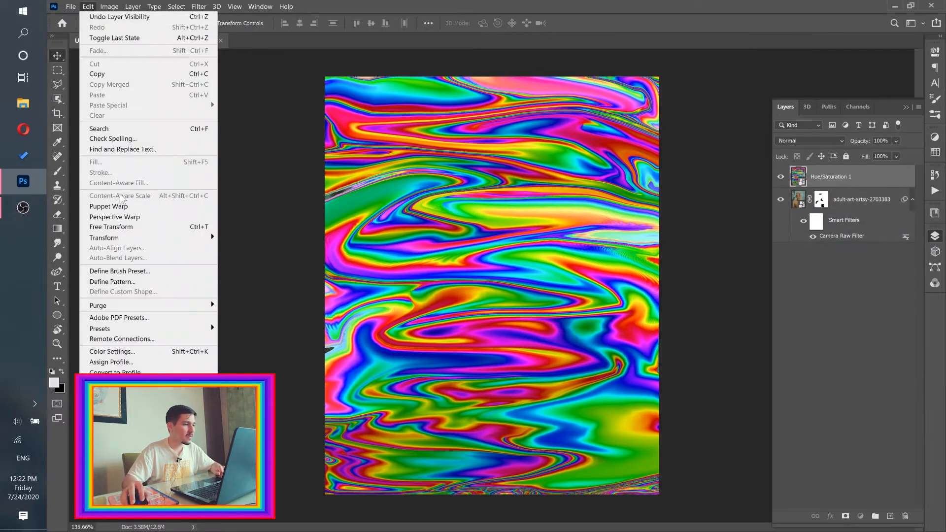
click(126, 227)
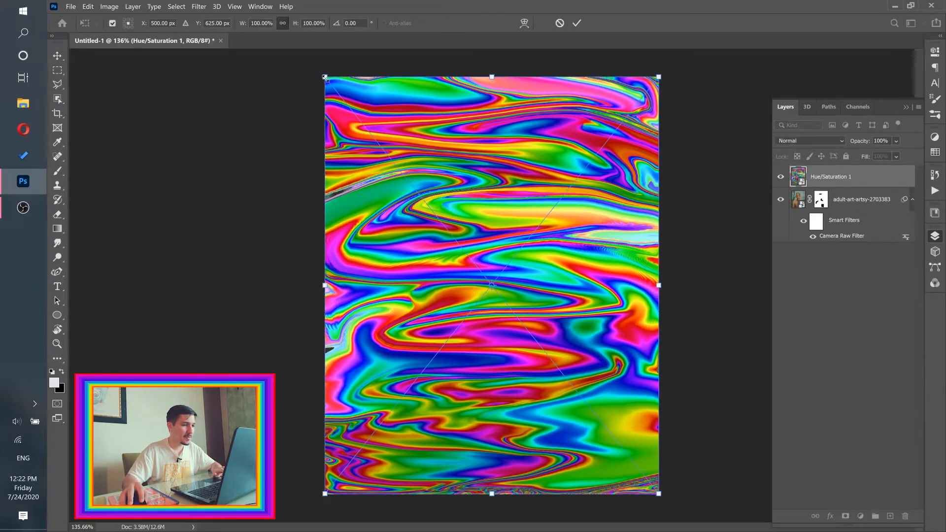
drag(325, 77, 526, 400)
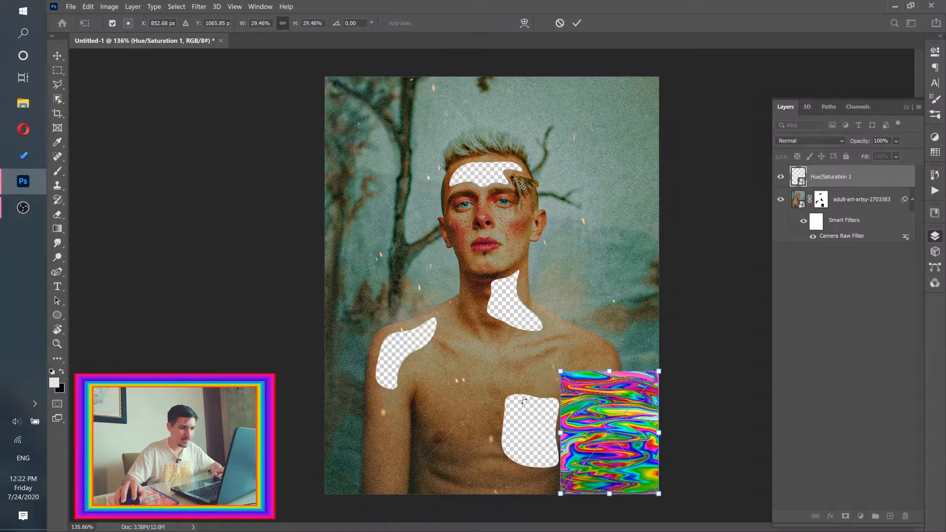
click(576, 22)
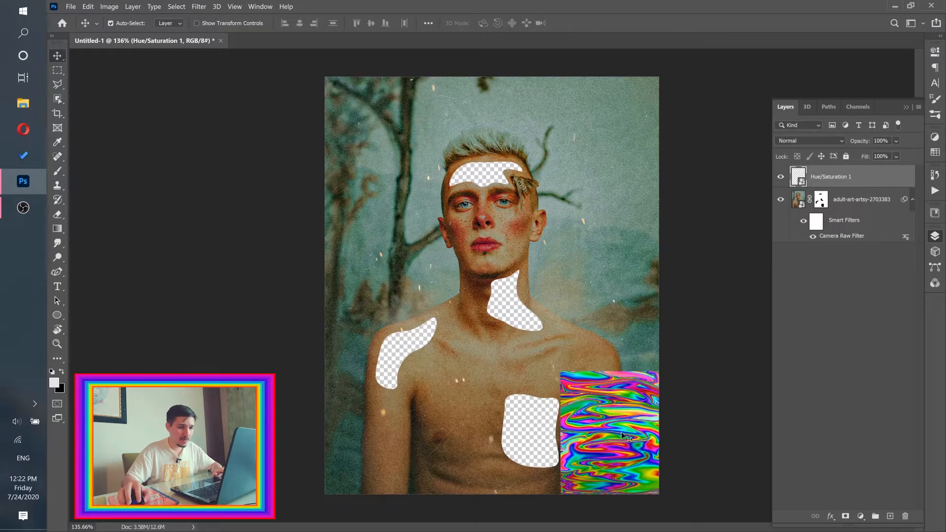
drag(622, 435, 536, 432)
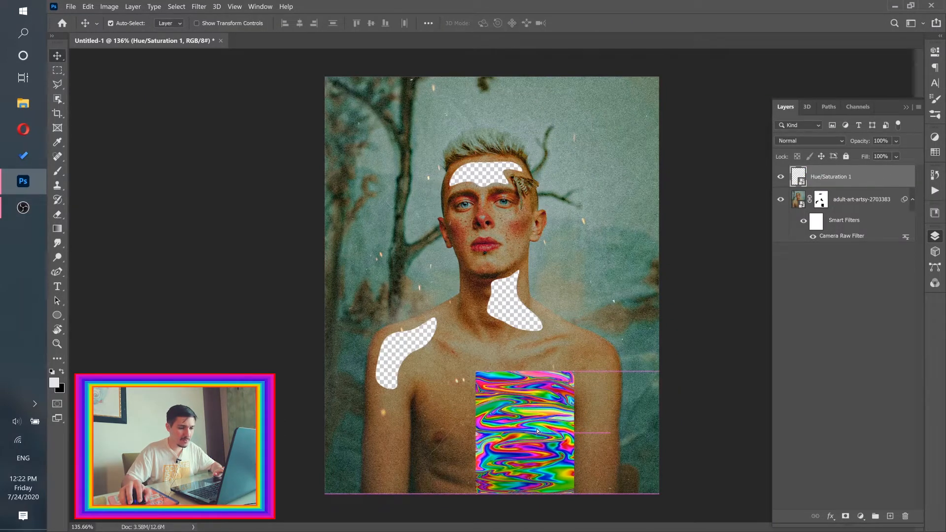
drag(856, 179, 841, 285)
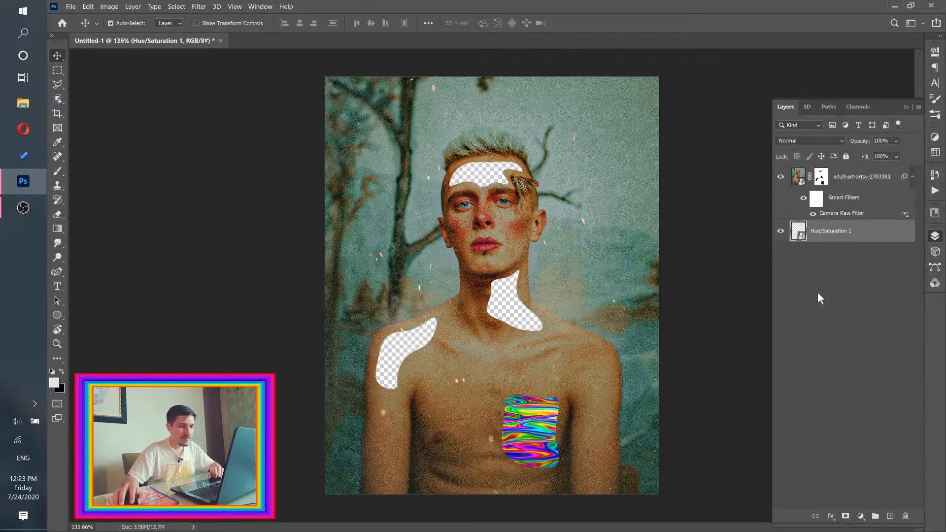
- Duplicate the scaled pattern layer and move the copy behind the neck cut-out
right_click(884, 233)
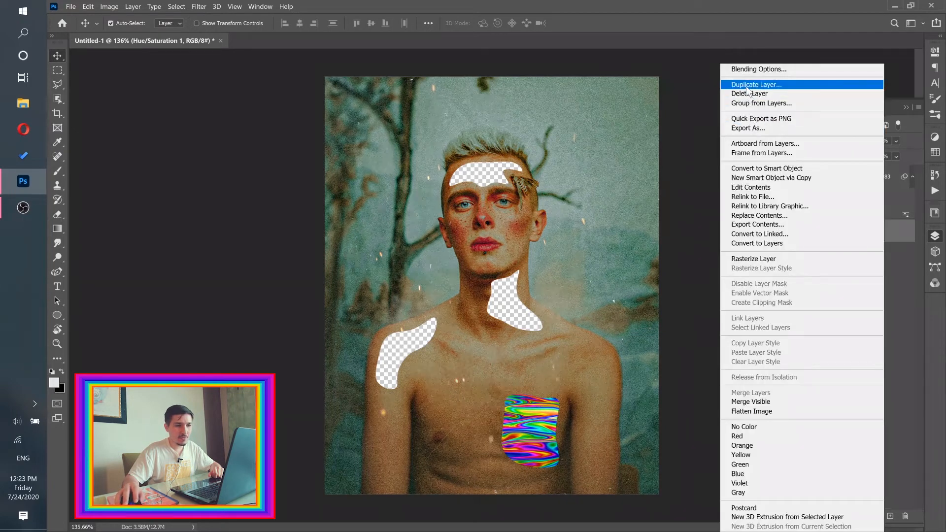
click(729, 85)
click(583, 149)
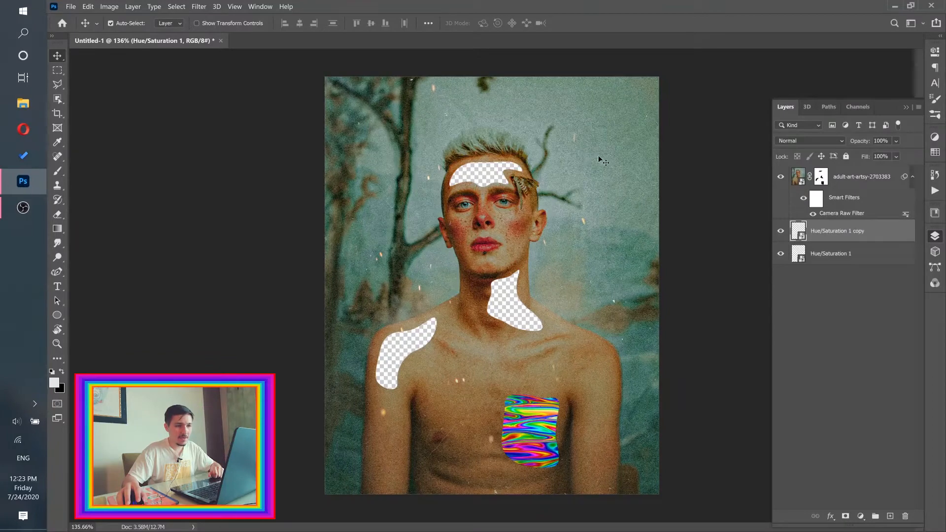
drag(525, 427, 509, 293)
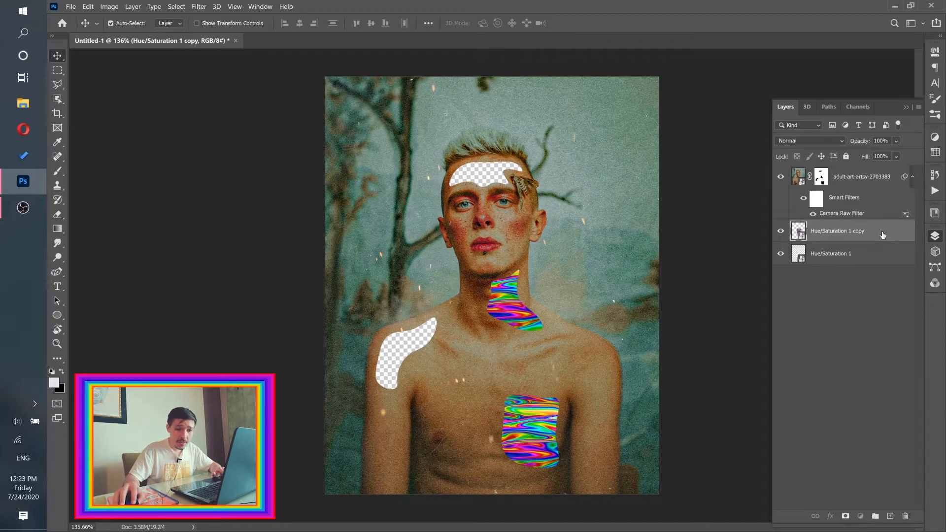
- Duplicate the neck's pattern layer and move the new copy behind the shoulder cut-out
drag(881, 234, 880, 226)
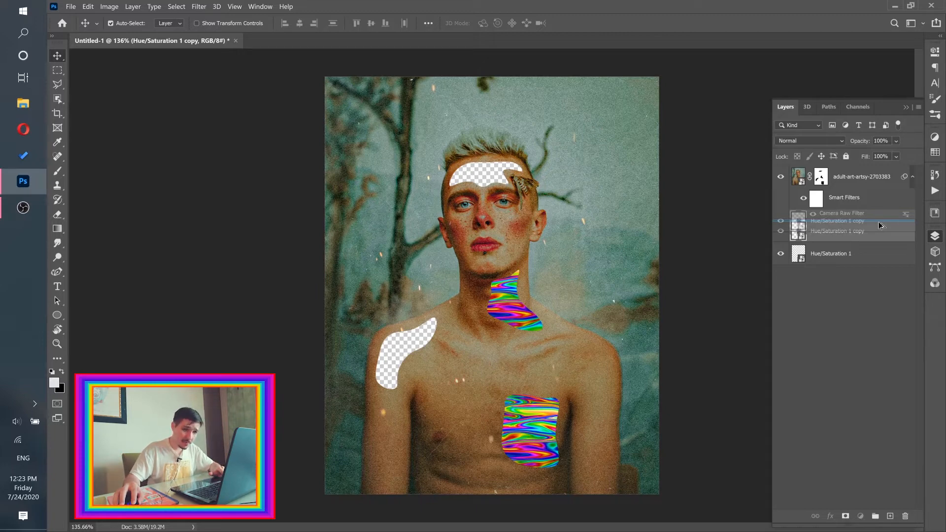
drag(881, 225, 880, 226)
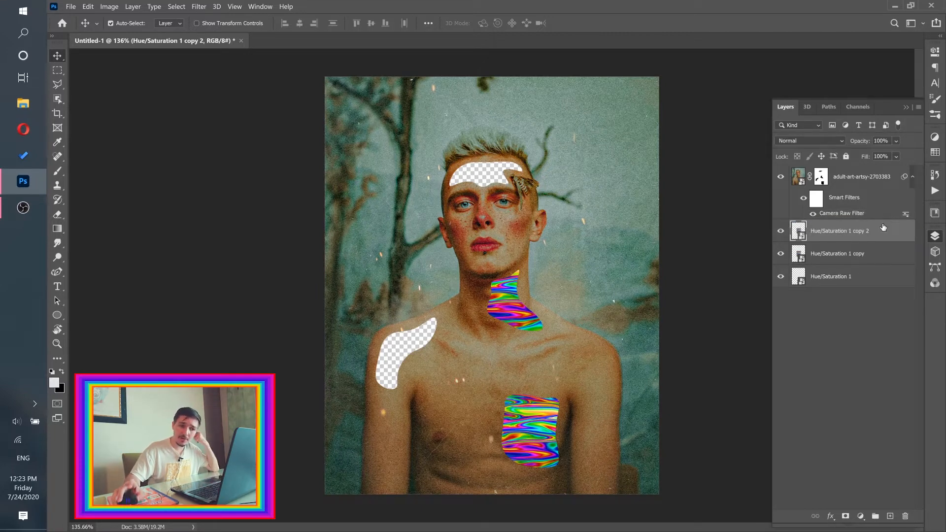
drag(504, 302, 406, 331)
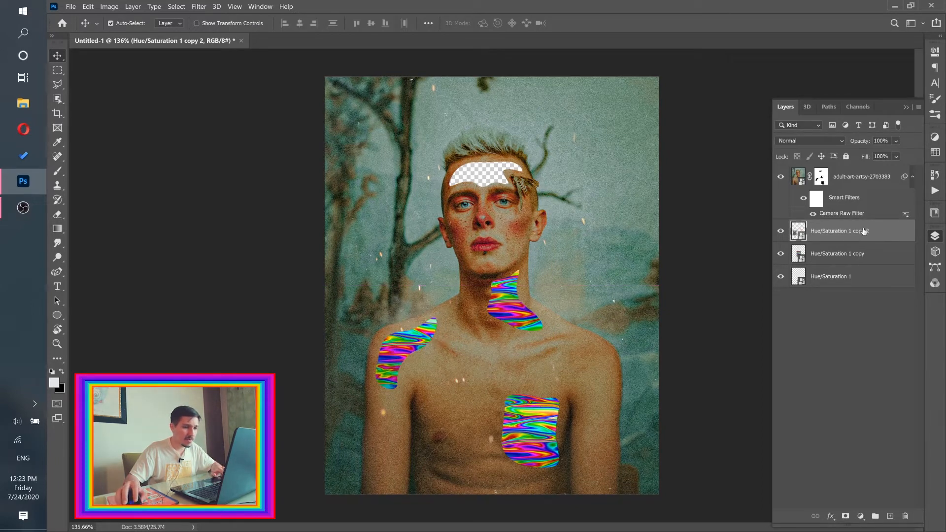
- Duplicate the shoulder's pattern layer, move the new copy behind the forehead cut-out, and deselect all layers
drag(883, 235, 881, 231)
drag(394, 346, 488, 186)
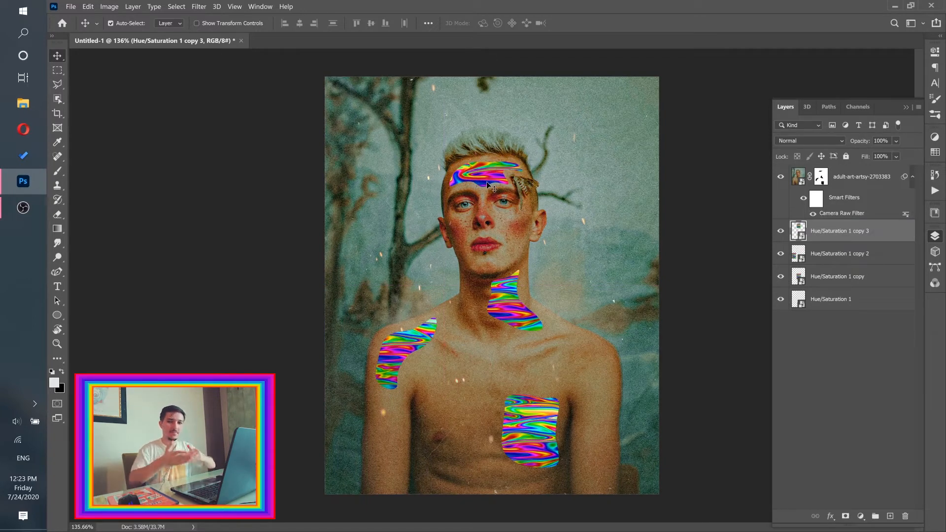
click(876, 382)
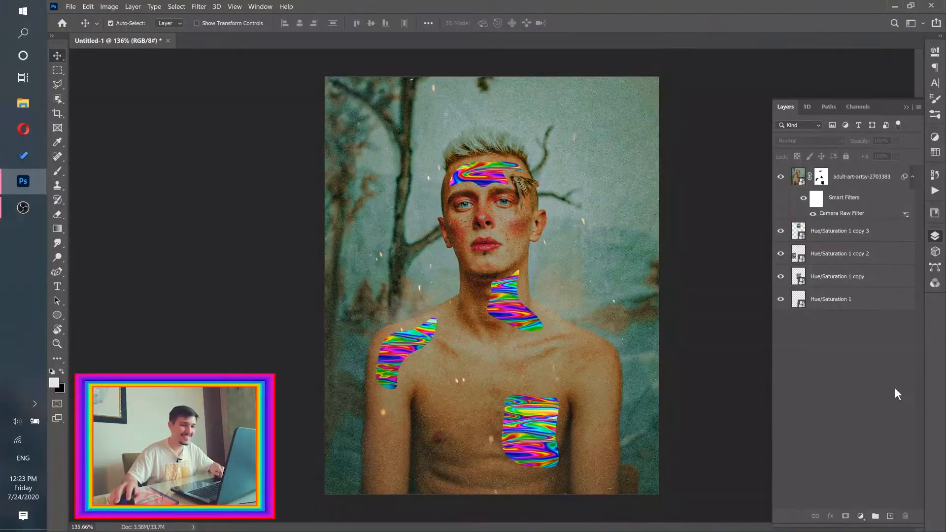
right_click(873, 413)
click(775, 312)
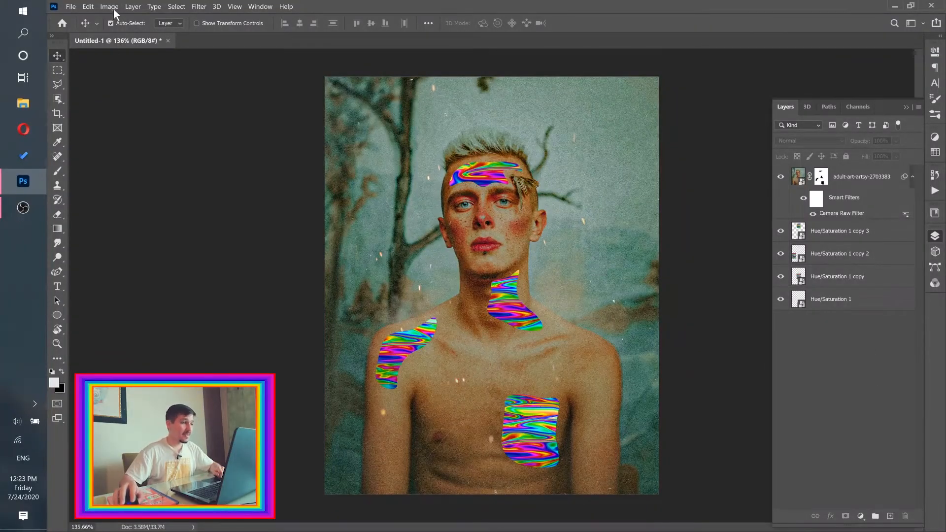
- Save the document to the Desktop as a Photoshop file named mymadimagination
click(70, 6)
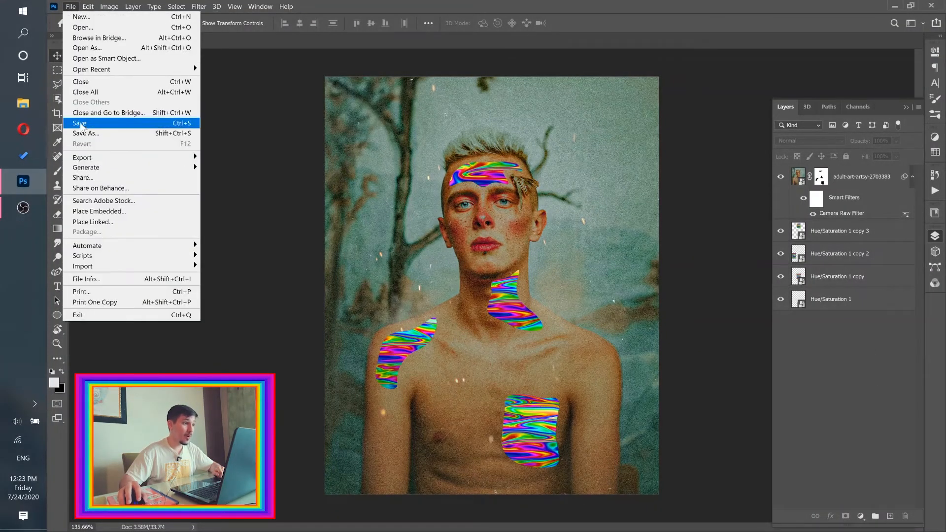
click(80, 123)
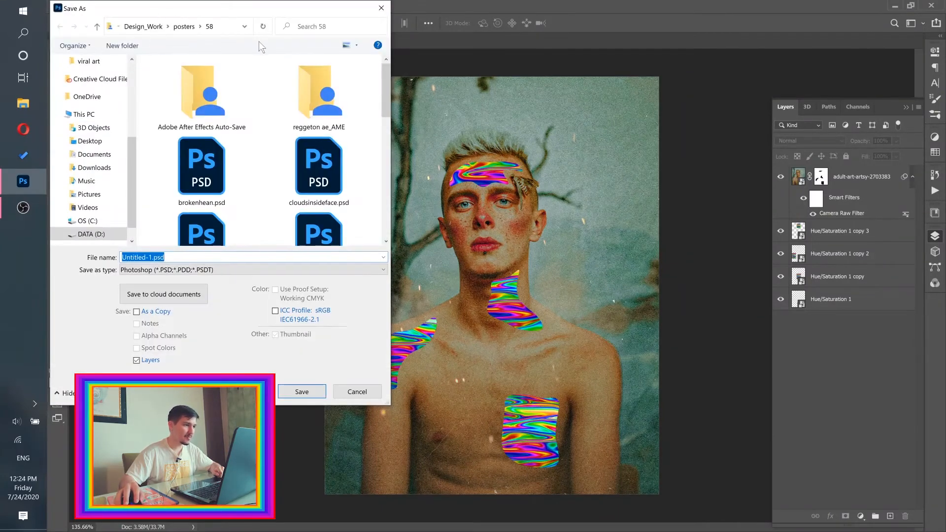
click(205, 173)
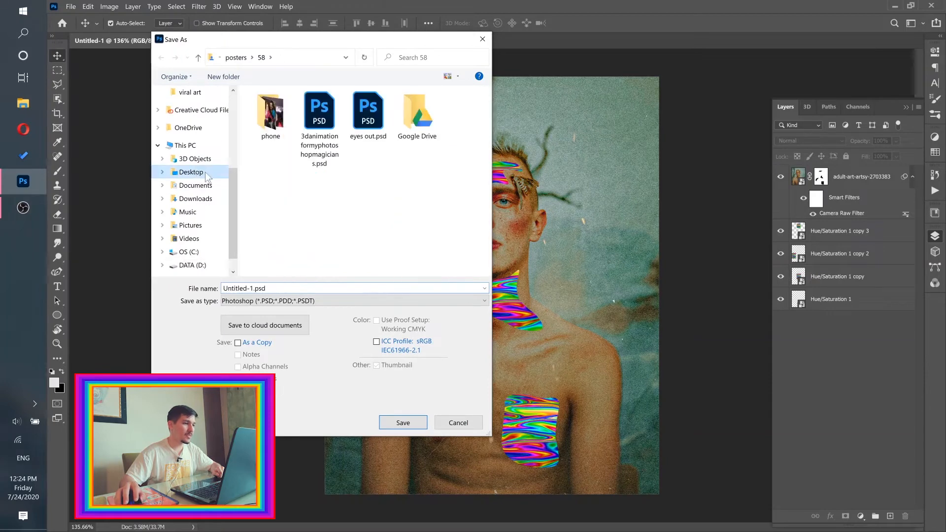
click(291, 288)
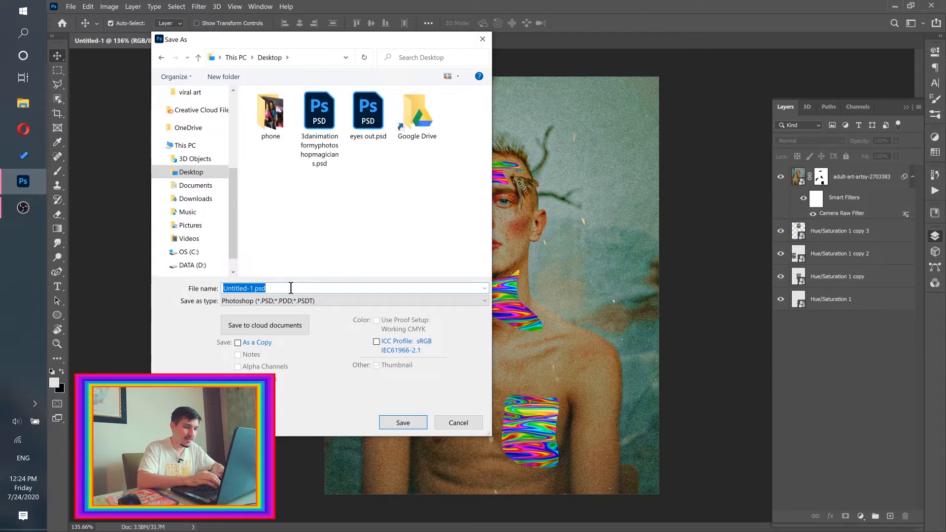
text(mymadi)
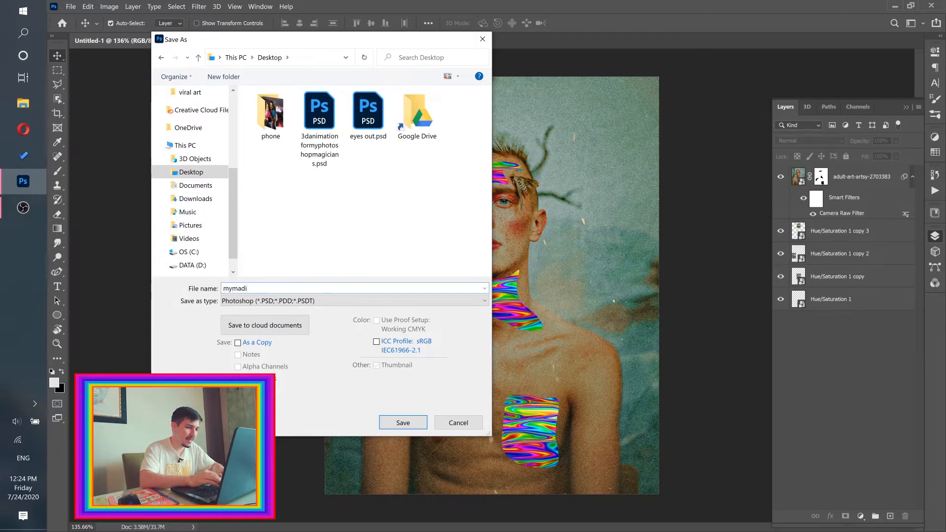
text(magi)
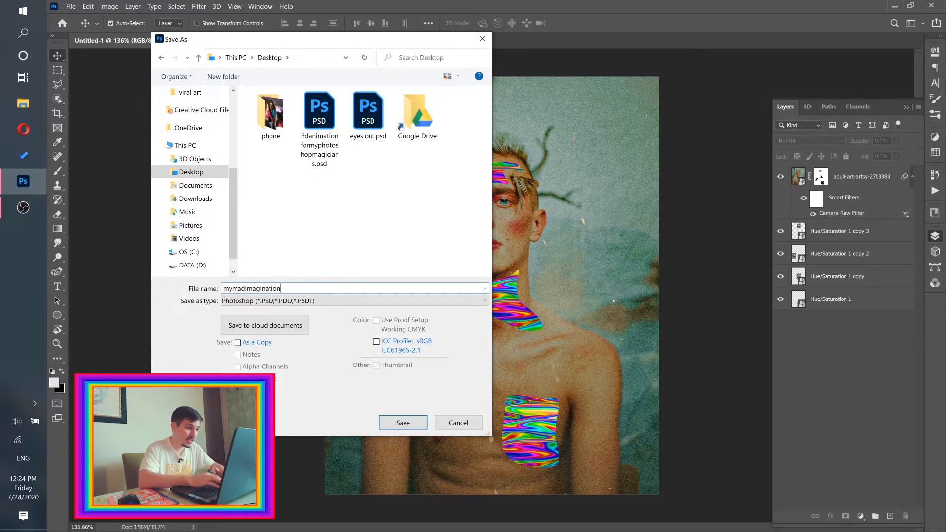
text(nation)
key(Return)
key(Return)
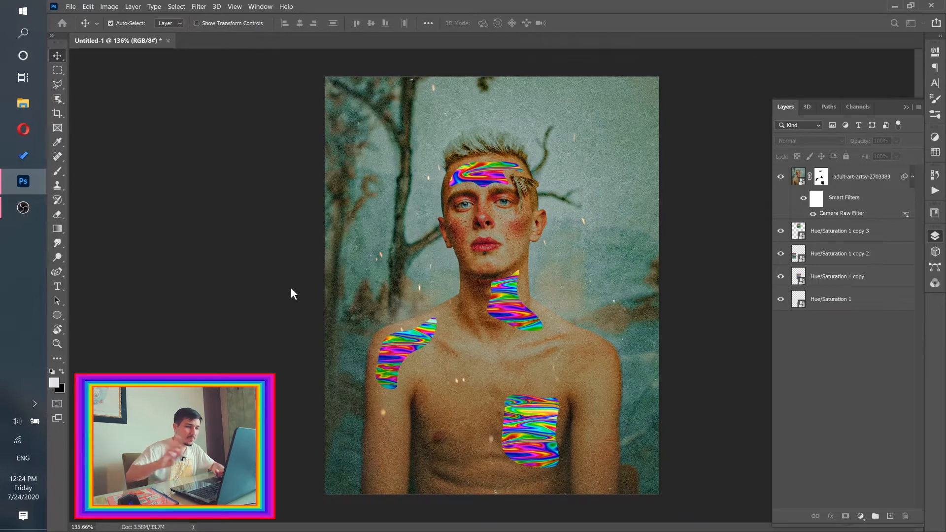
click(30, 200)
click(31, 200)
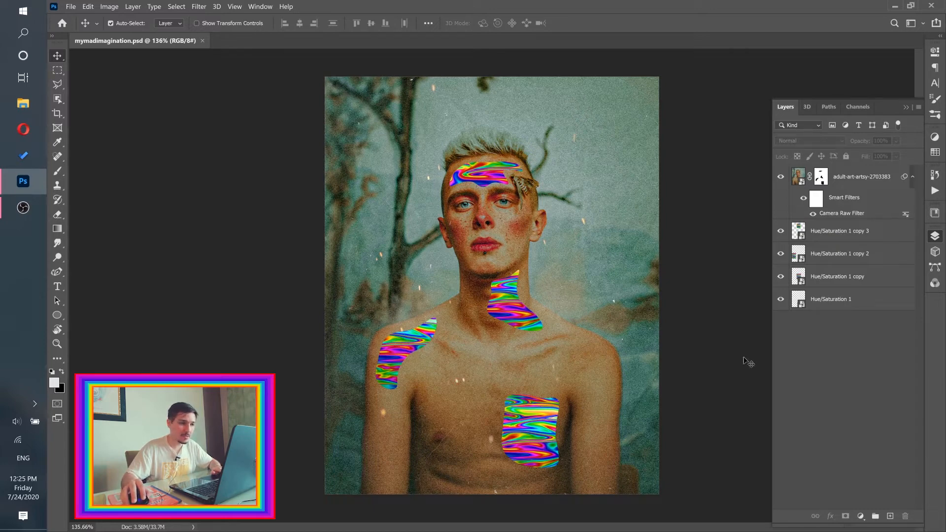
- Open the portrait layer's blending options and enable a Drop Shadow, keeping the image visible beside the dialog
click(884, 182)
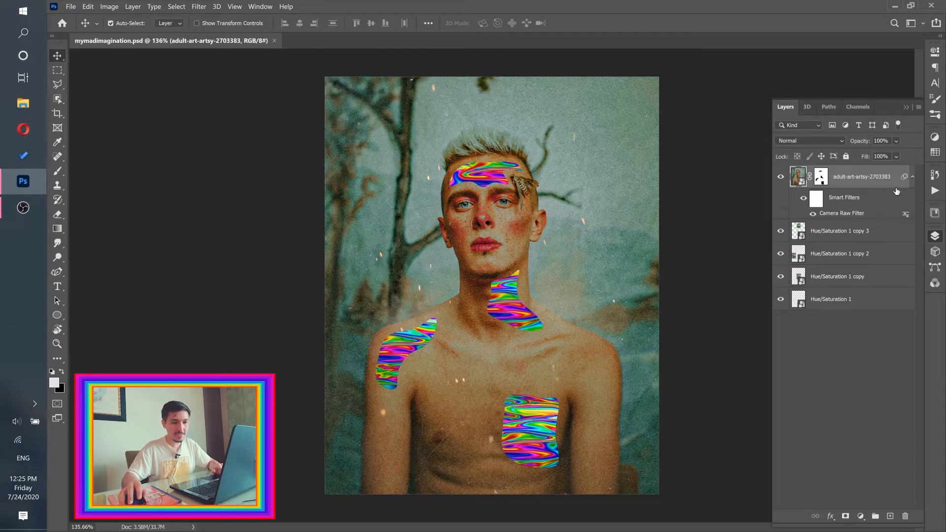
right_click(893, 187)
click(758, 68)
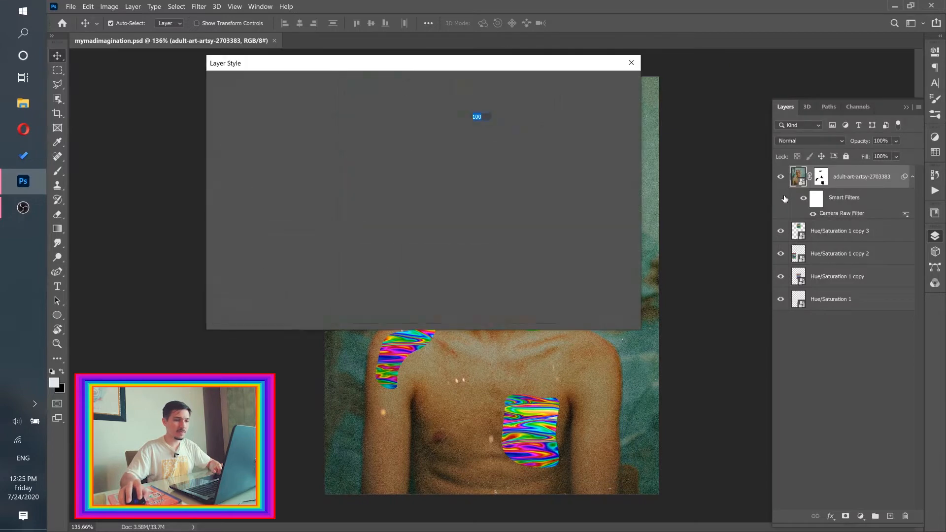
drag(392, 62, 727, 61)
click(579, 287)
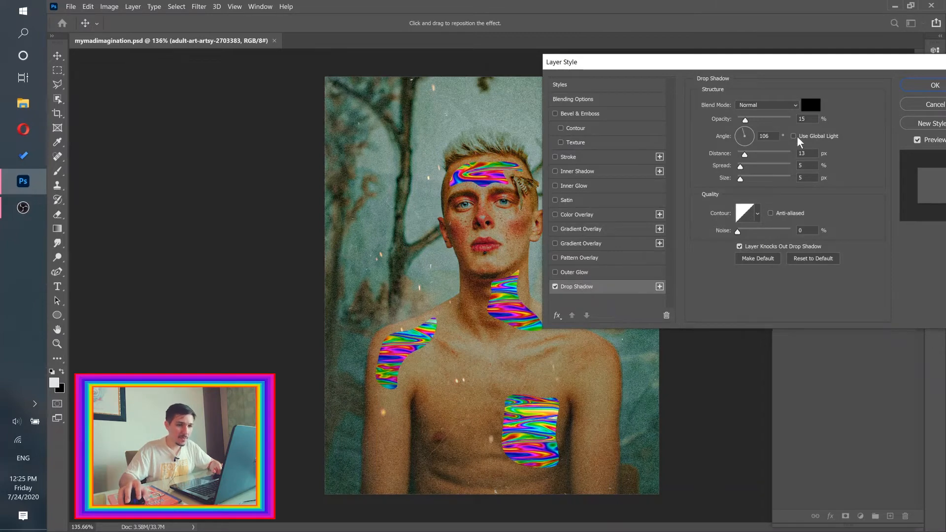
- Strengthen the portrait's drop shadow with about 65% opacity, 21 px distance and 13 px size
drag(746, 122, 762, 123)
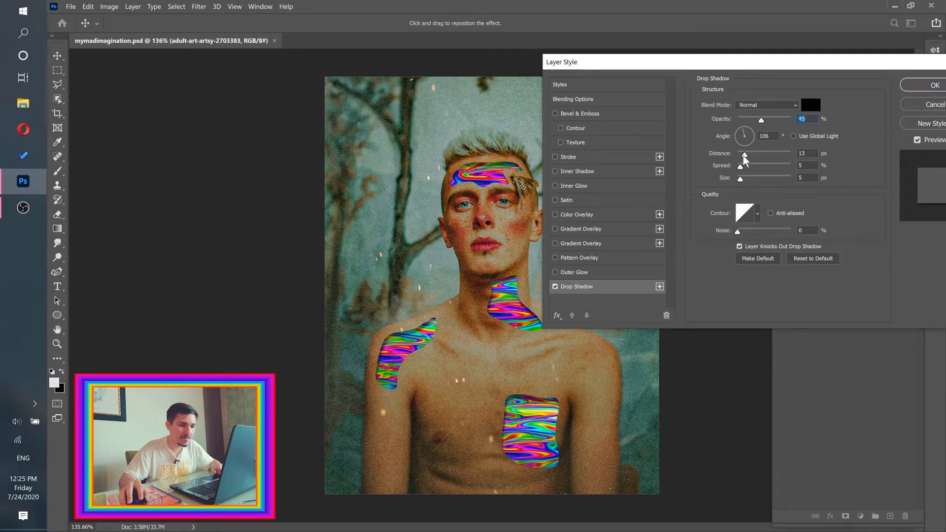
drag(744, 155, 744, 178)
click(773, 120)
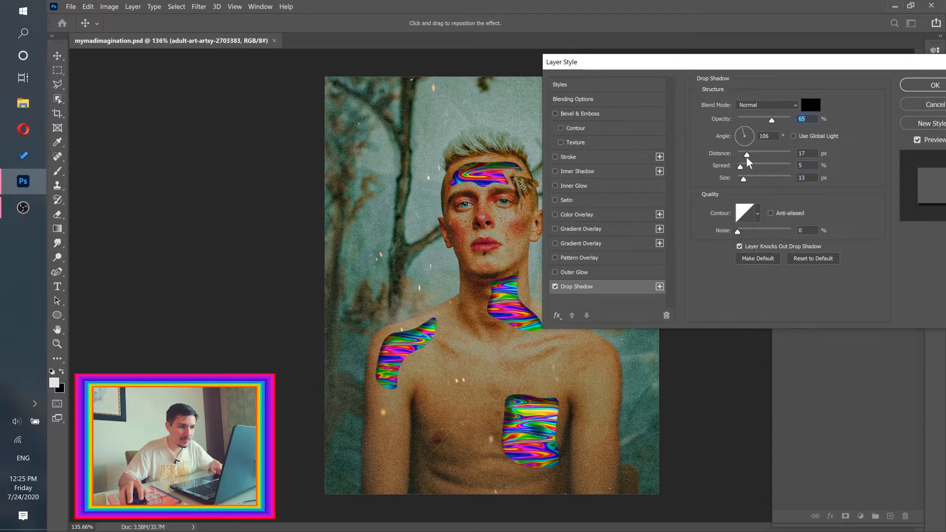
drag(746, 153, 750, 153)
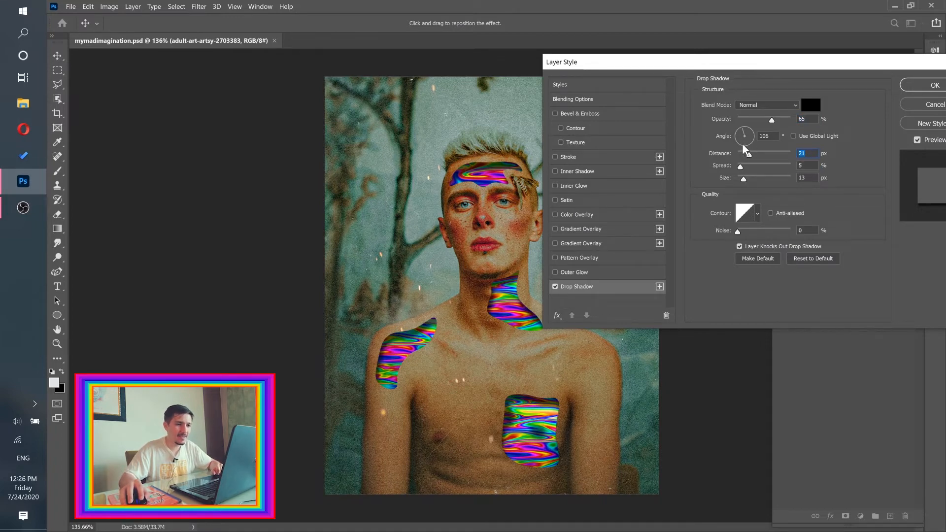
- Try several light directions for the drop shadow and settle on an angle of 116°
click(748, 146)
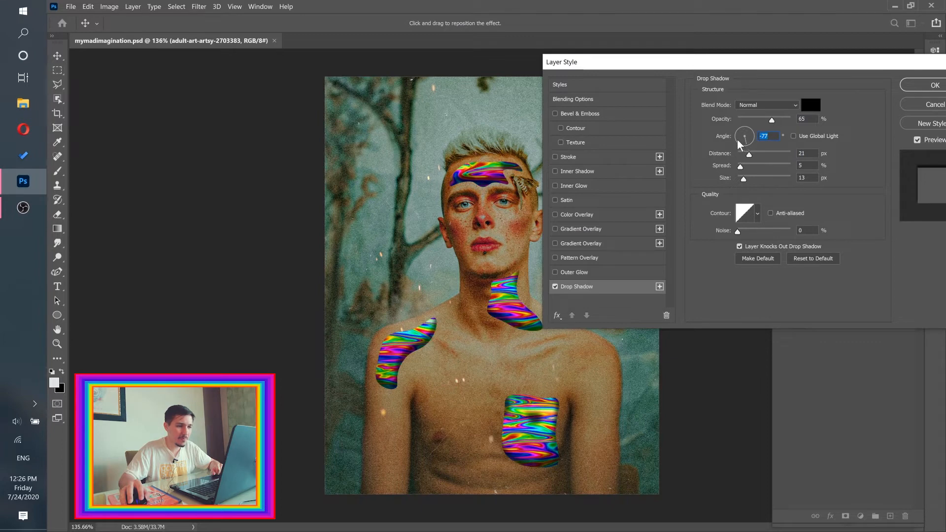
click(736, 136)
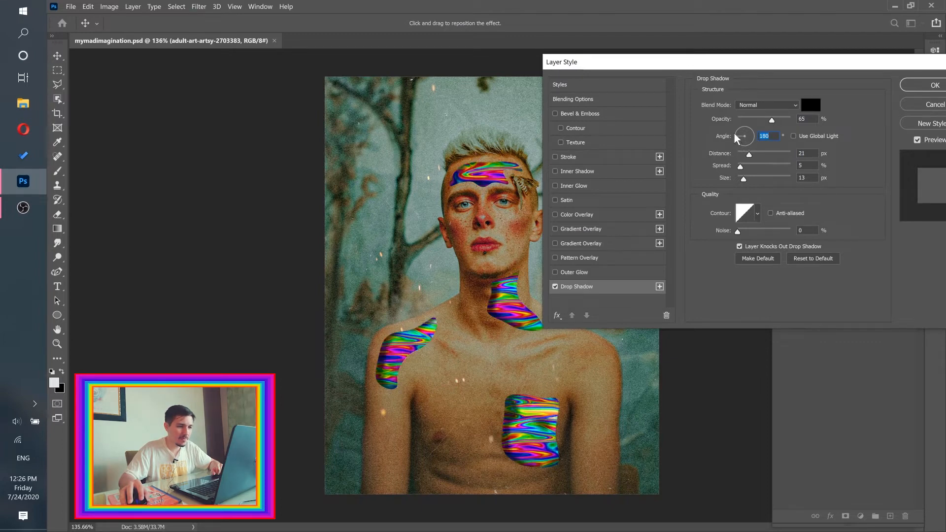
click(736, 132)
click(741, 129)
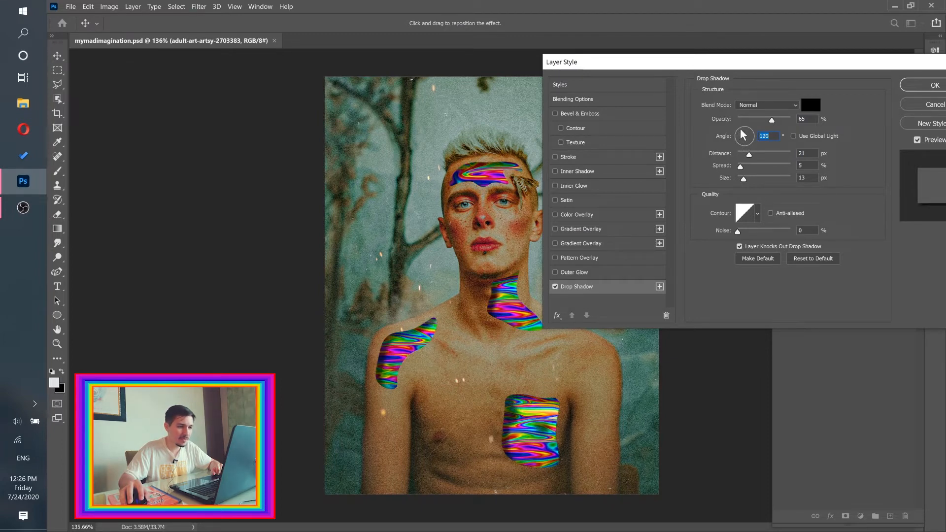
click(741, 129)
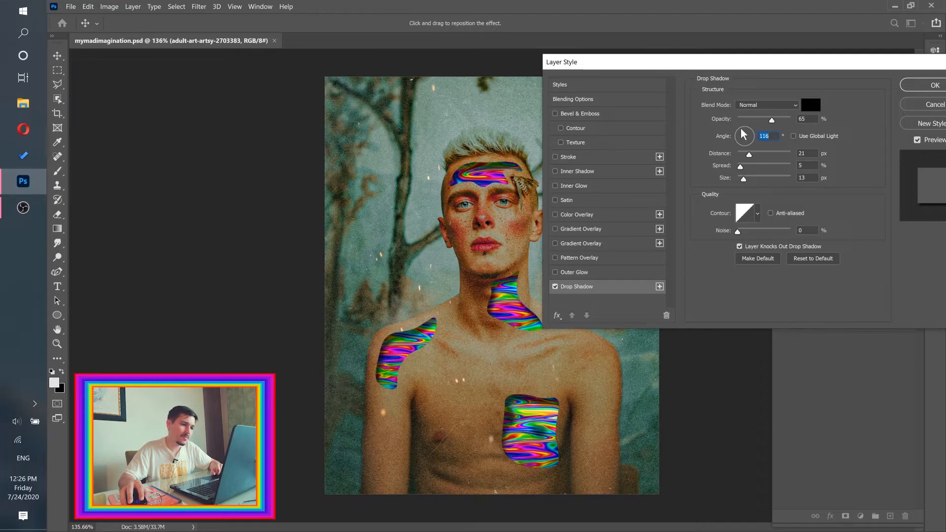
- Fine-tune the drop shadow to 63% opacity and 13 px size, compare it with the preview off, and apply the style
drag(772, 120, 767, 122)
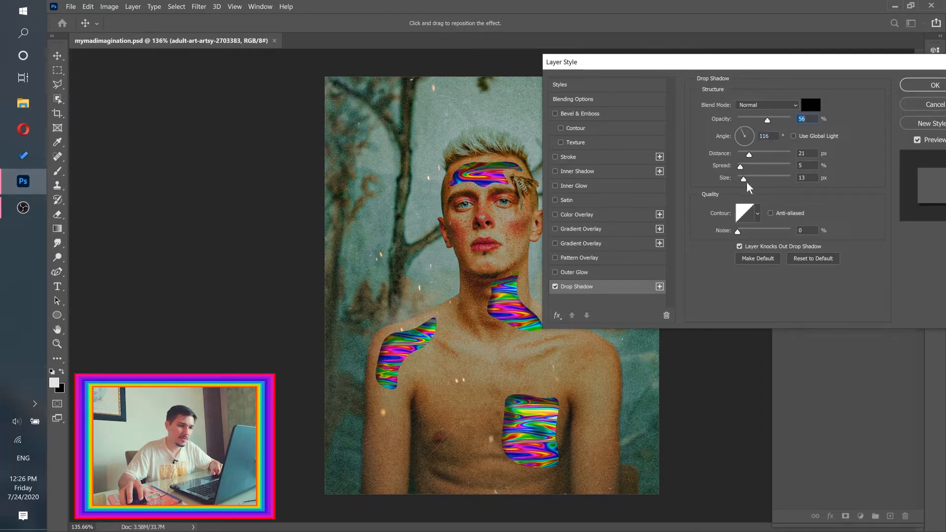
drag(743, 179, 744, 178)
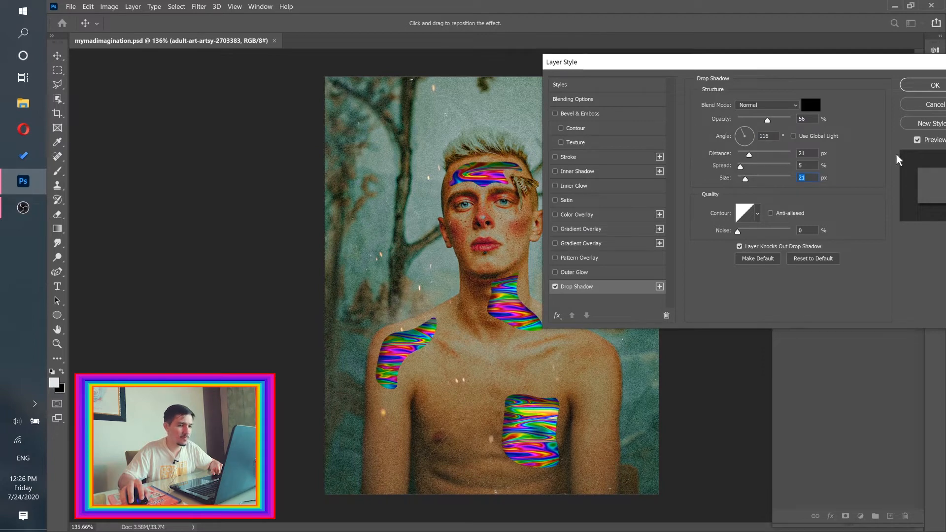
click(917, 140)
click(917, 140)
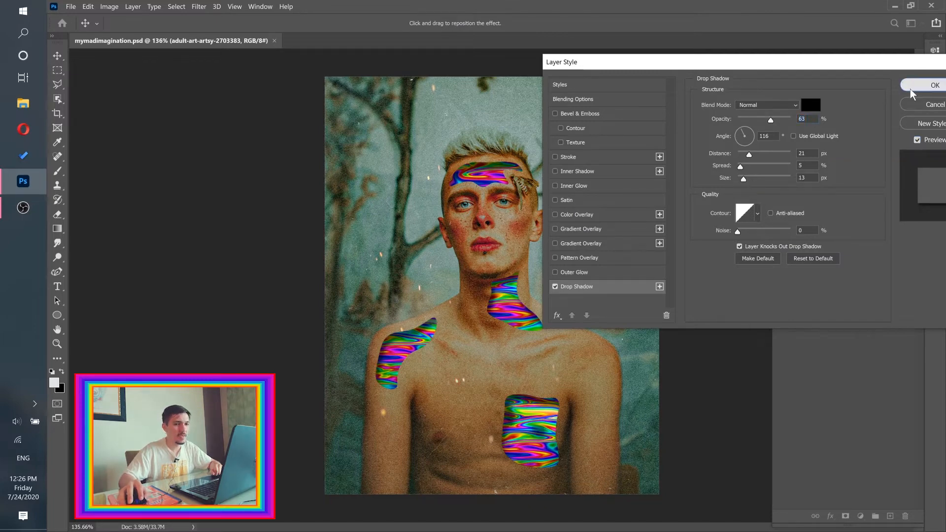
click(909, 89)
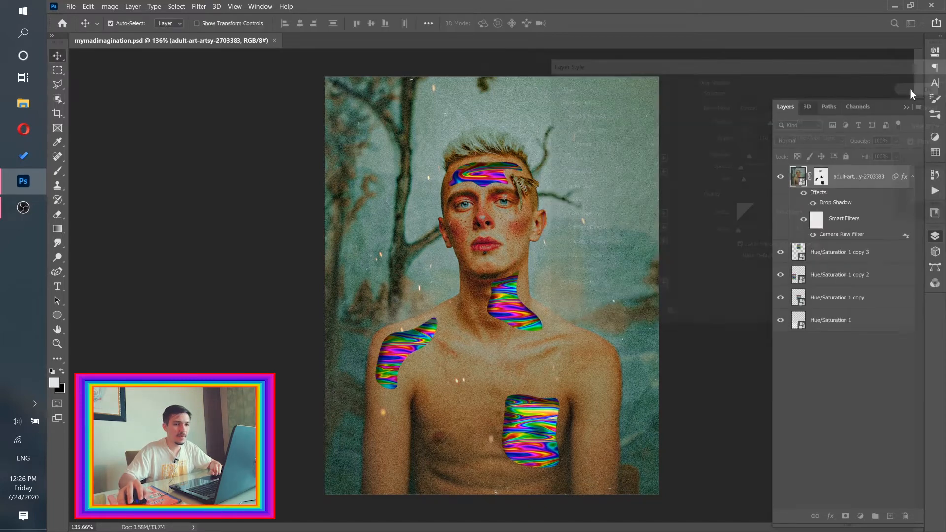
drag(517, 430, 541, 430)
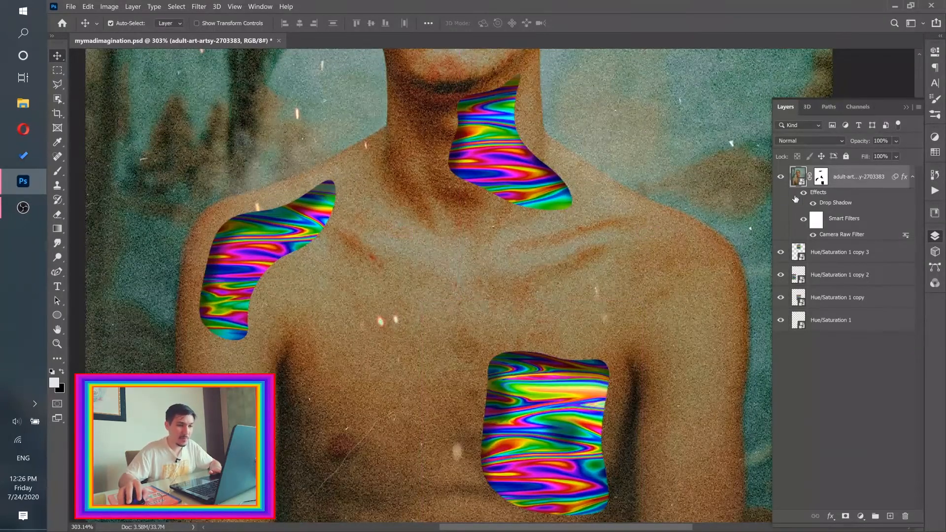
click(821, 182)
click(58, 170)
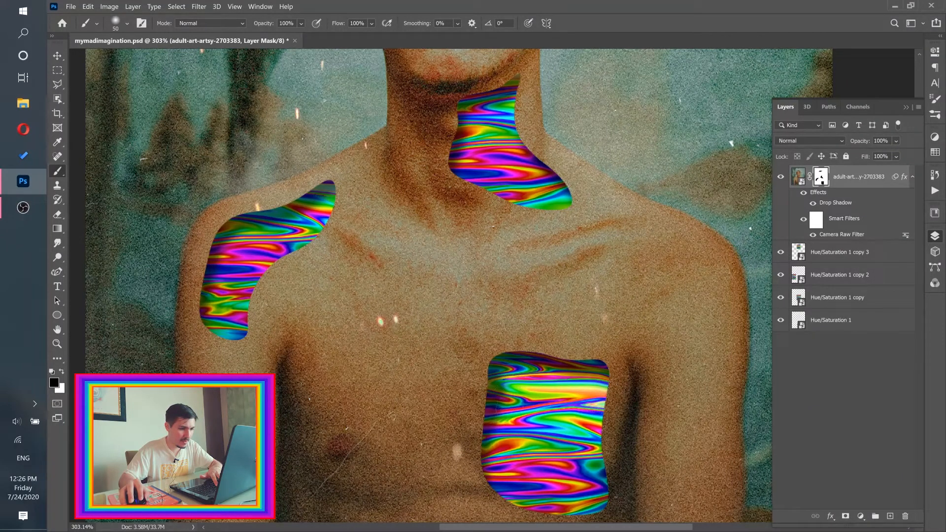
key(ctrl+0)
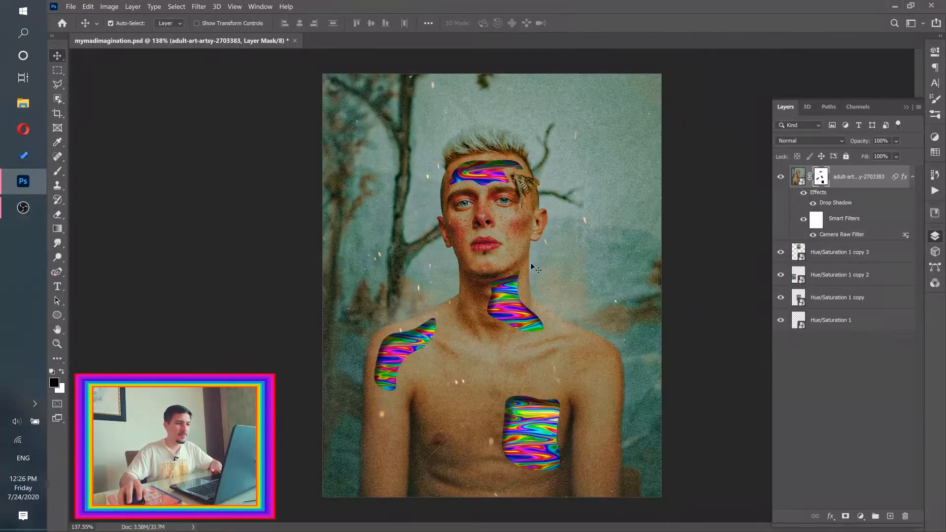
click(852, 384)
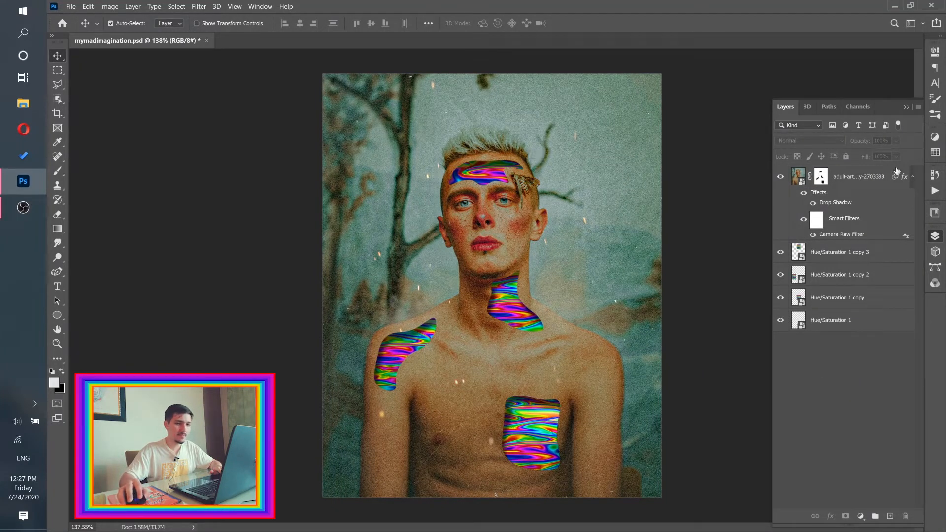
click(863, 179)
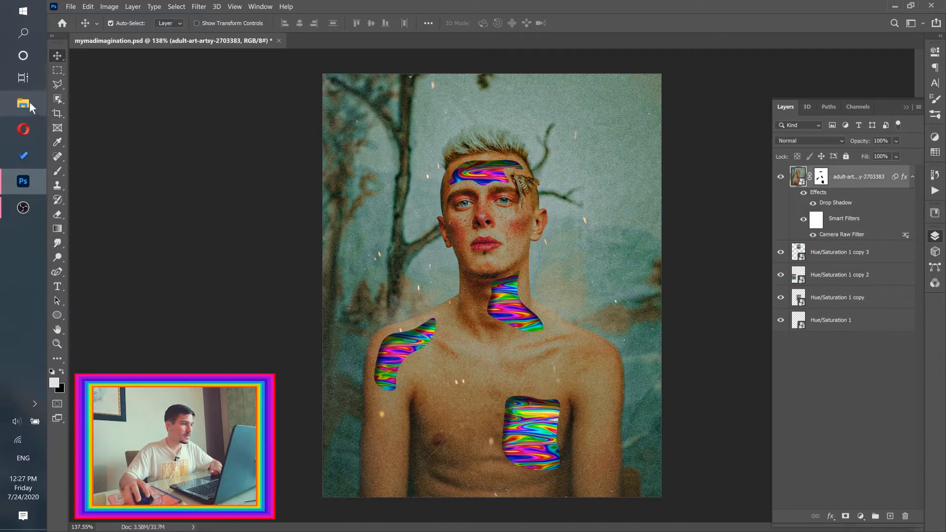
- Switch to File Explorer, view the finished reference colorinside.png in the posters\46 folder, and return to Photoshop
key(super+e)
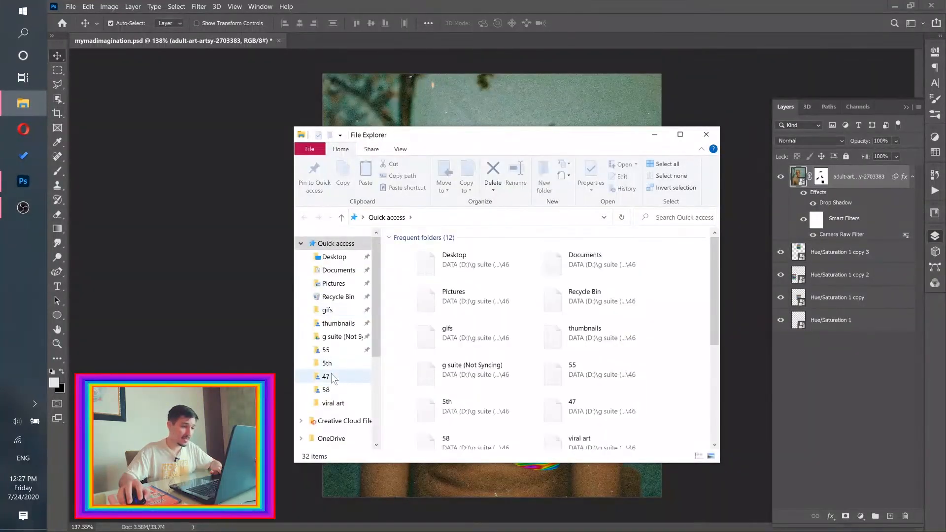
click(329, 376)
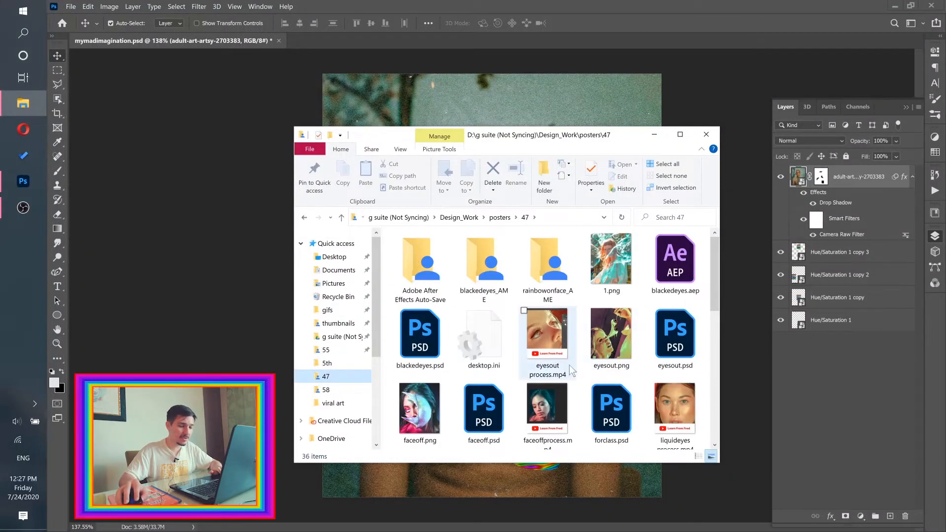
scroll(615, 325, down, 5)
click(506, 219)
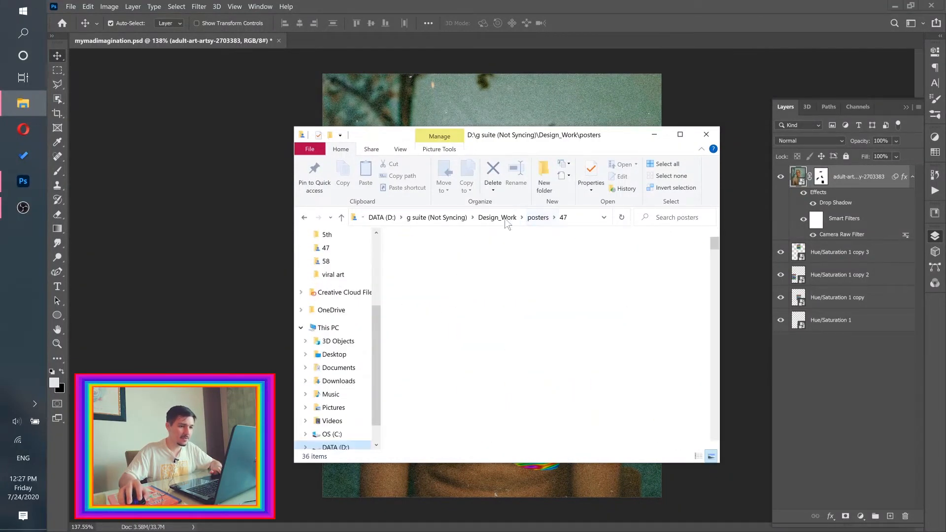
click(671, 370)
double_click(671, 369)
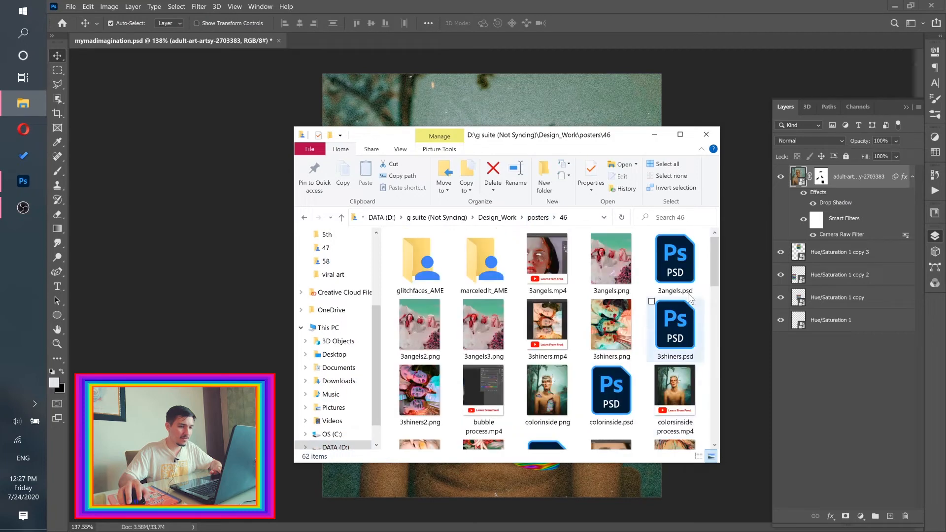
drag(711, 270, 716, 296)
double_click(554, 298)
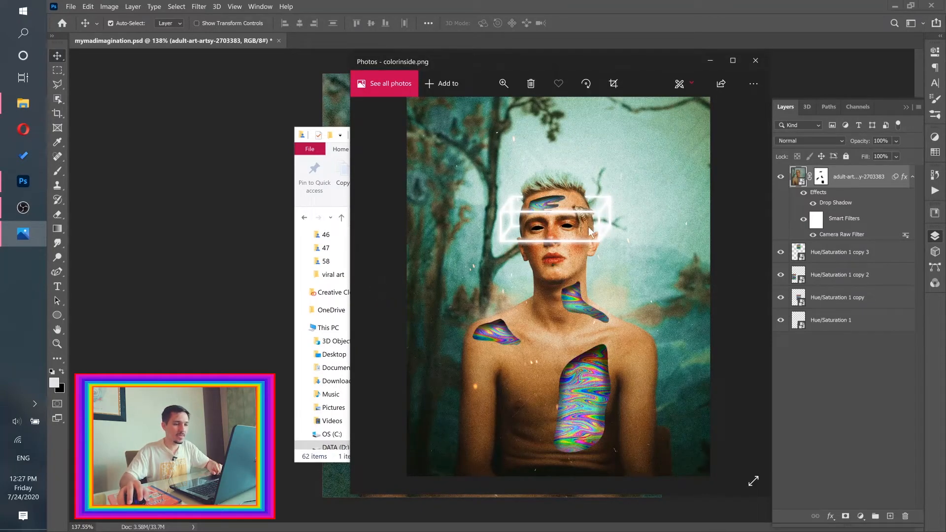
click(603, 20)
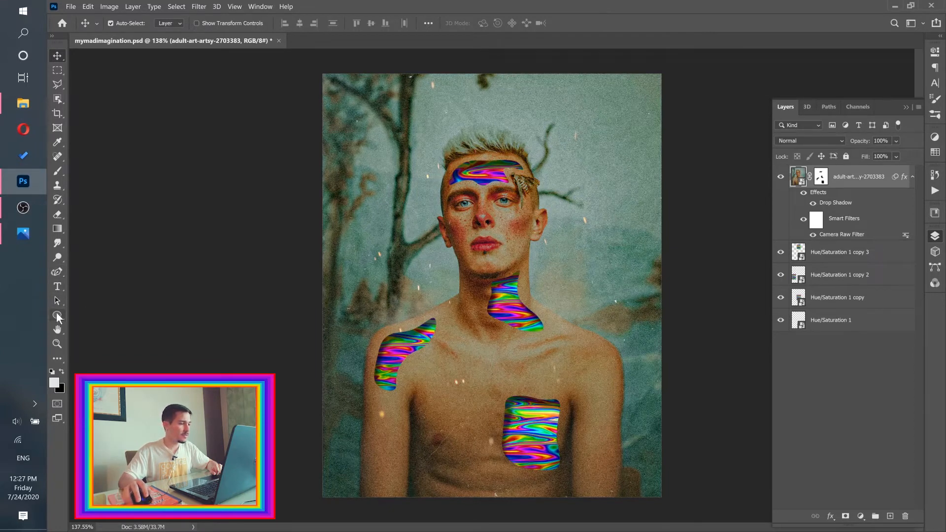
- Set up the Rectangle tool in Shape mode with no fill and a white stroke
right_click(56, 315)
click(83, 315)
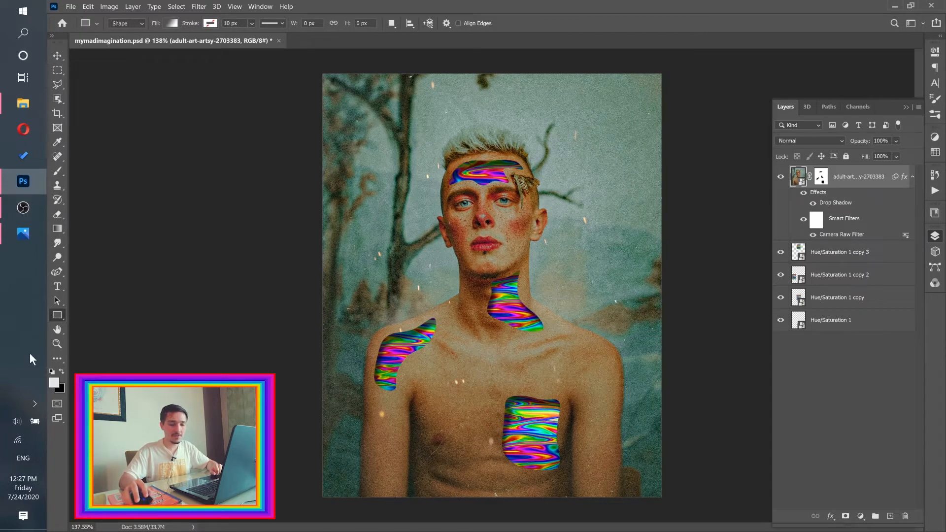
right_click(58, 316)
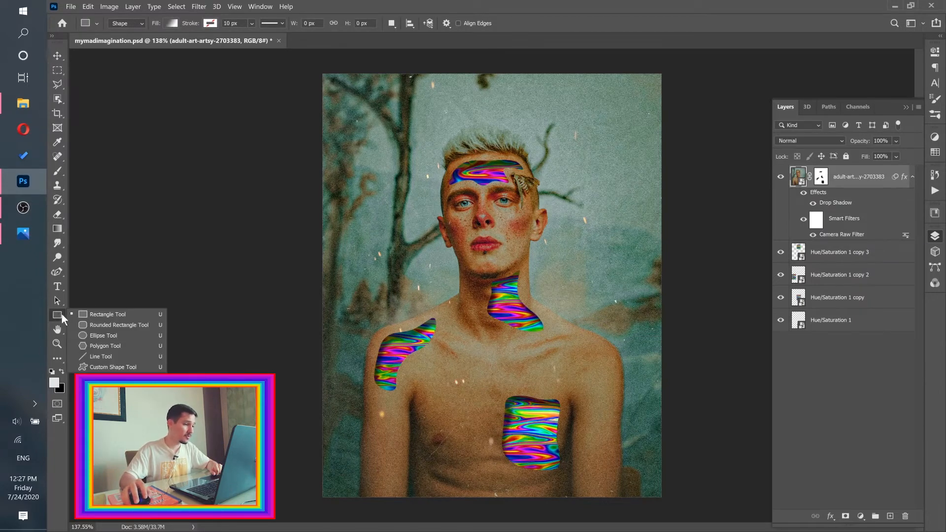
click(88, 313)
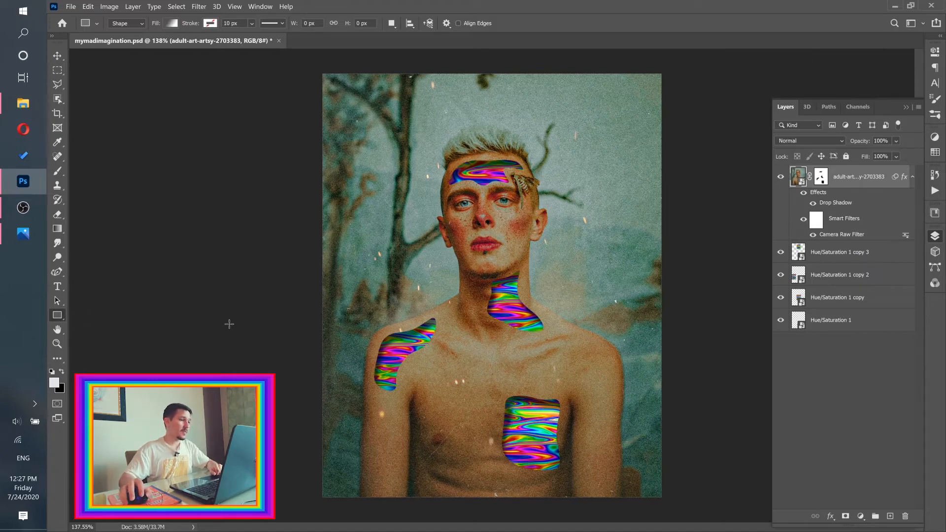
click(126, 23)
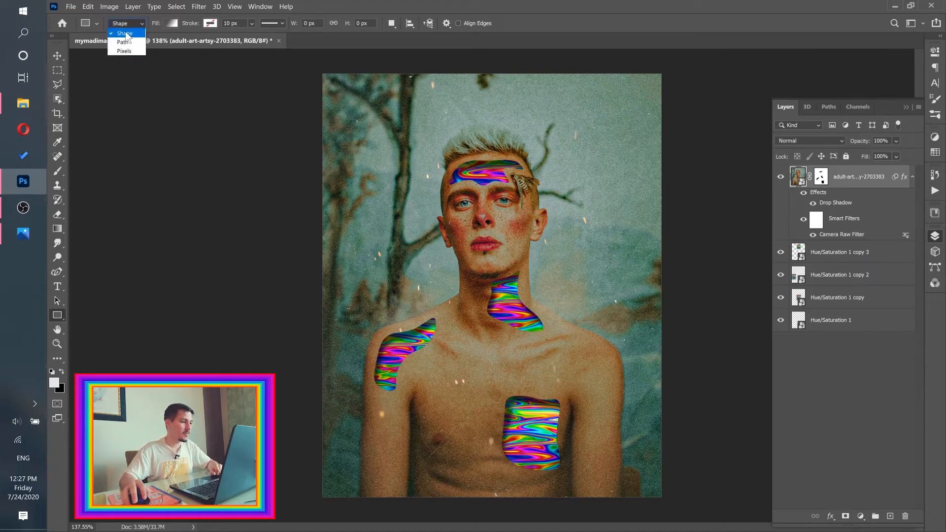
click(171, 23)
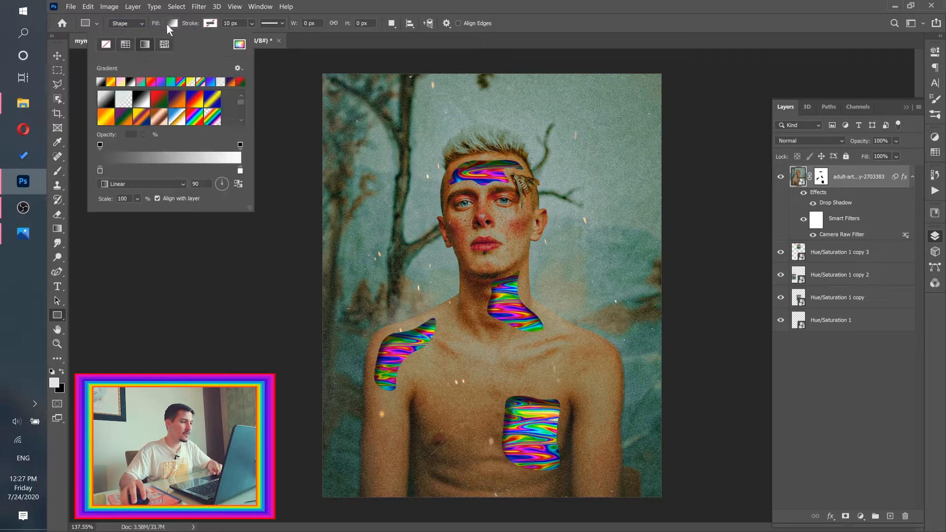
click(106, 44)
click(208, 24)
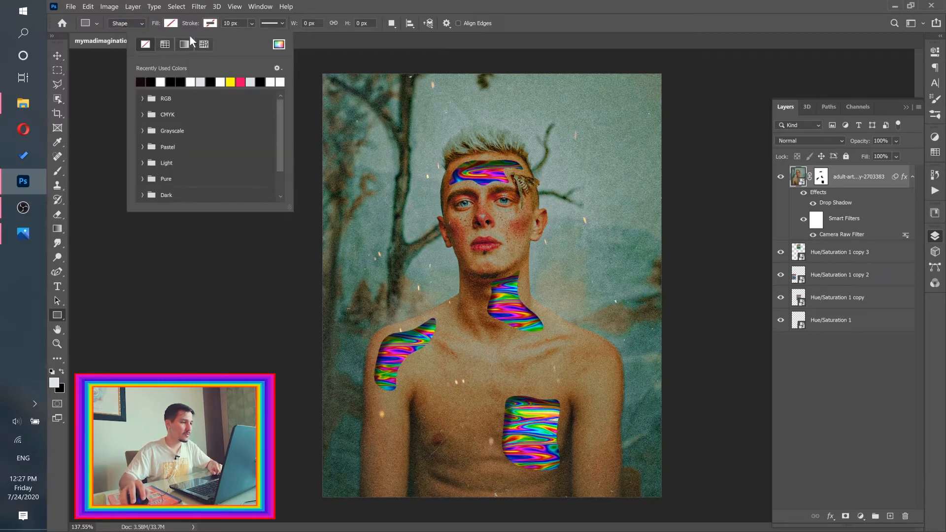
click(161, 82)
click(450, 2)
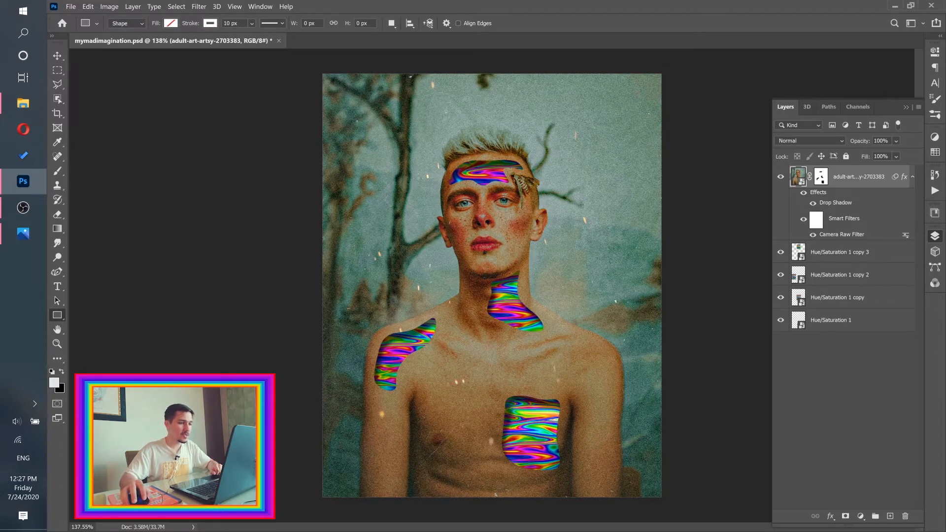
- Draw an outlined rectangle of about 408 × 132 px around the man's eyes as a new shape layer
click(392, 23)
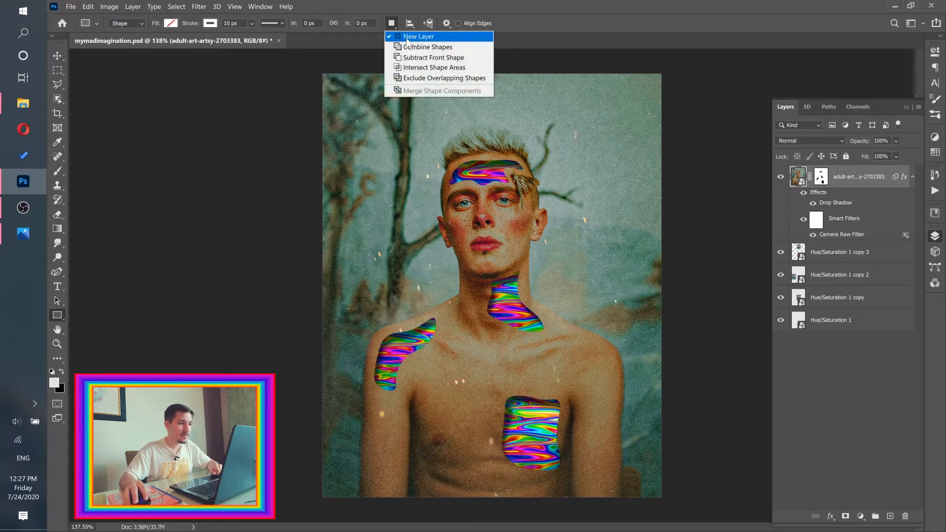
click(407, 37)
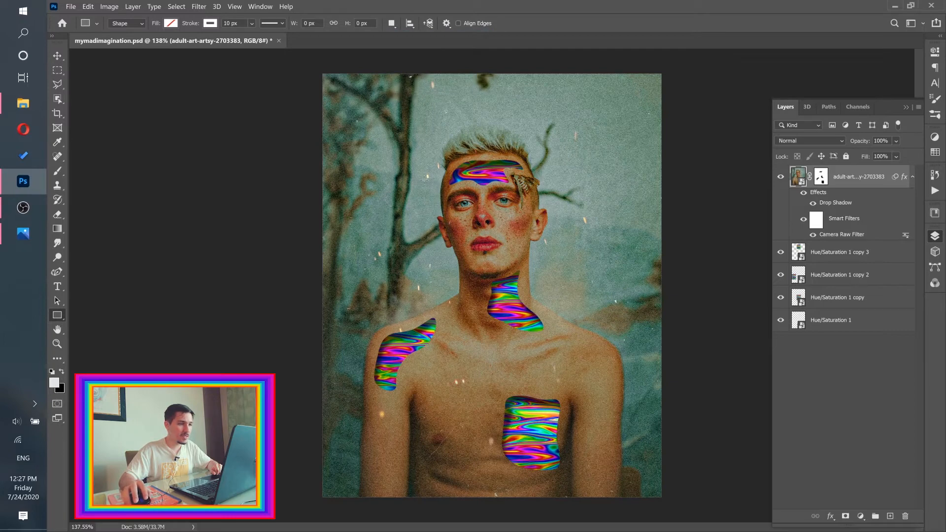
drag(419, 175, 556, 220)
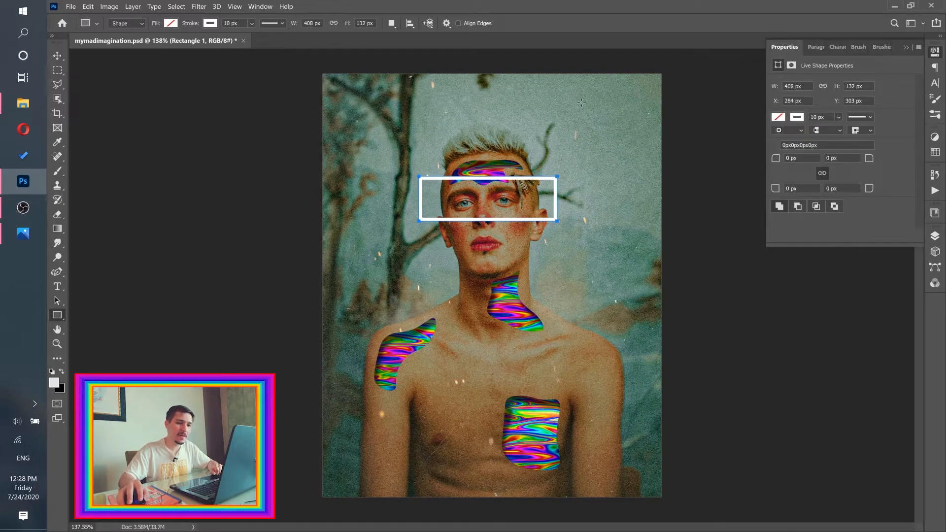
- Set the eye rectangle's stroke width to 8 px and bring the layer list back into view
click(243, 24)
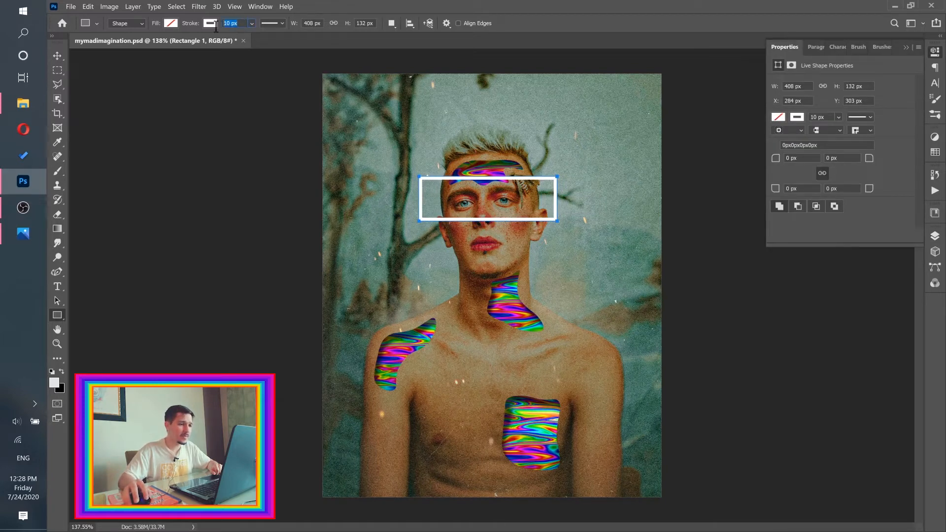
text(8)
key(Return)
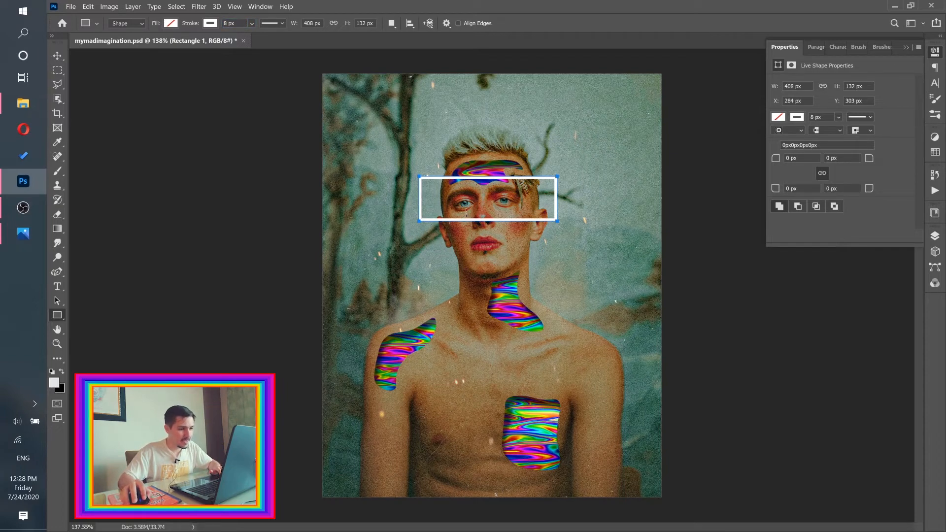
click(933, 240)
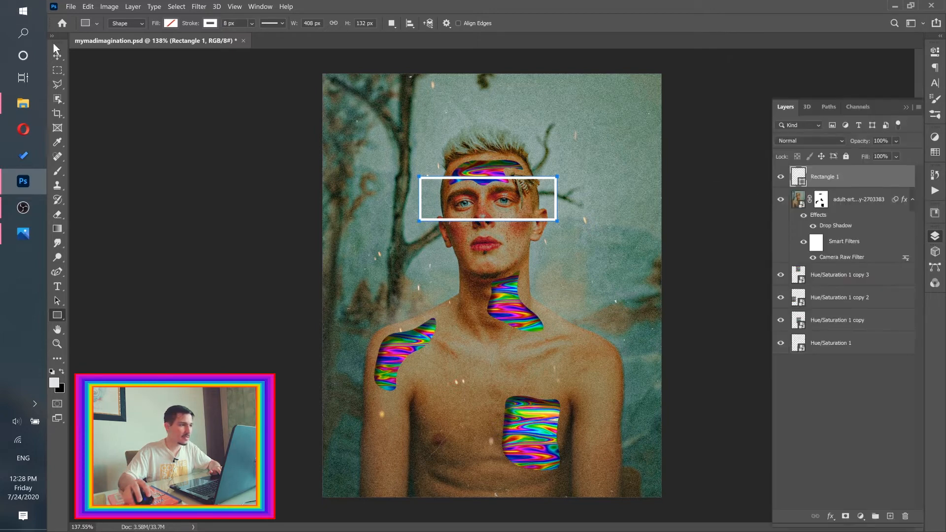
- Reposition the white outlined rectangle with the Move tool, nudging it in small increments until it frames the man's eyes evenly
click(59, 58)
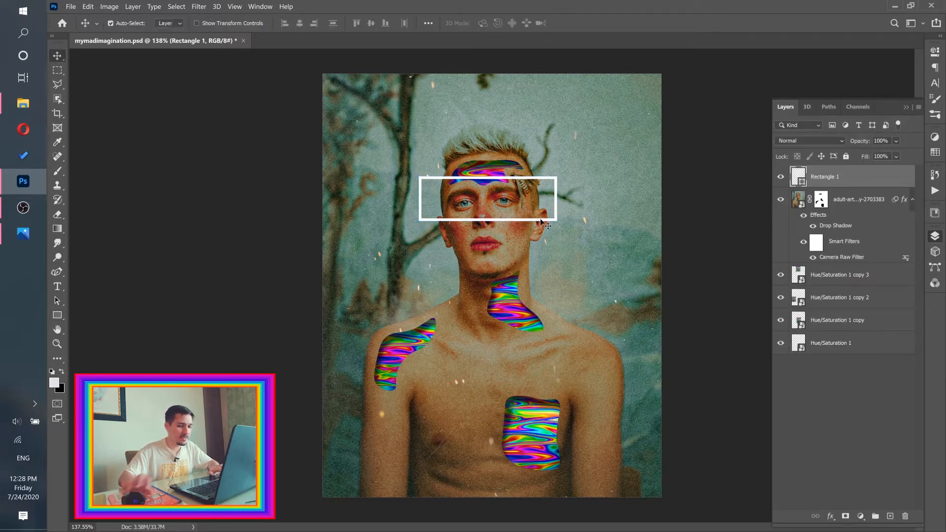
key(ctrl)
drag(524, 208, 544, 211)
key(Left)
key(Left)
key(Left)
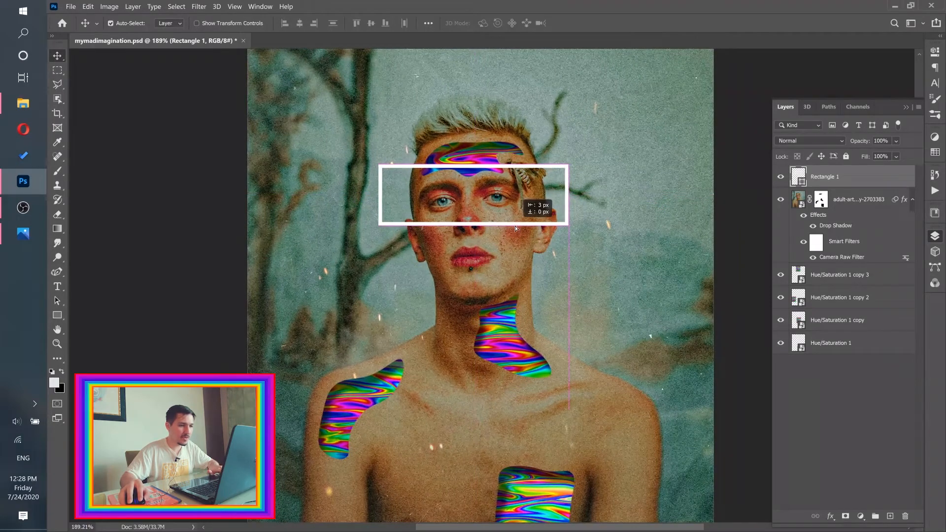
key(Right)
key(Right)
key(Right)
key(Right)
key(Right)
key(Right)
key(Right)
key(Down)
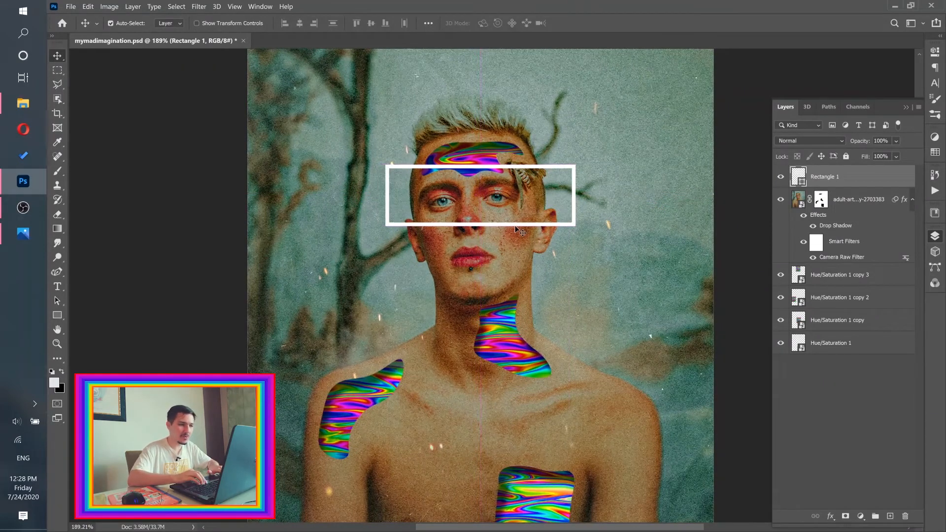
key(Left)
key(Down)
key(Down)
key(Down)
key(Left)
key(Left)
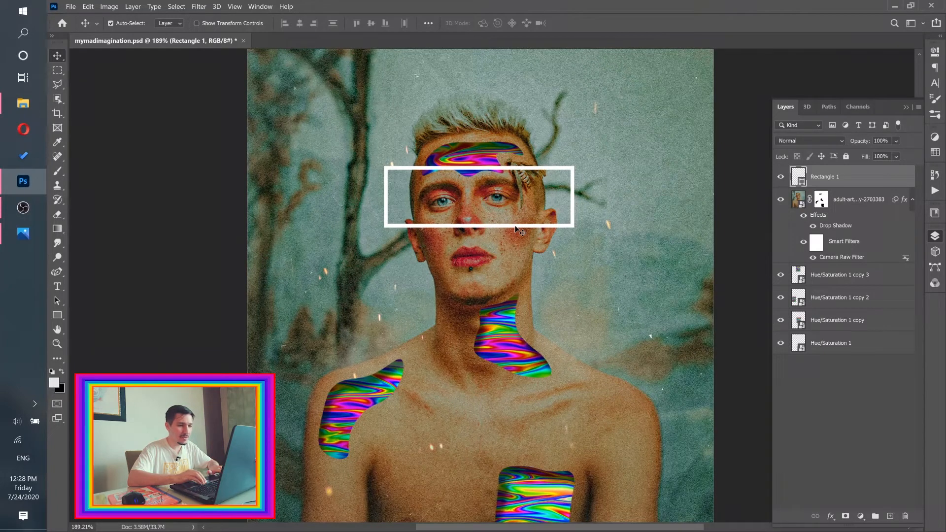
key(Right)
key(Left)
key(Down)
key(Left)
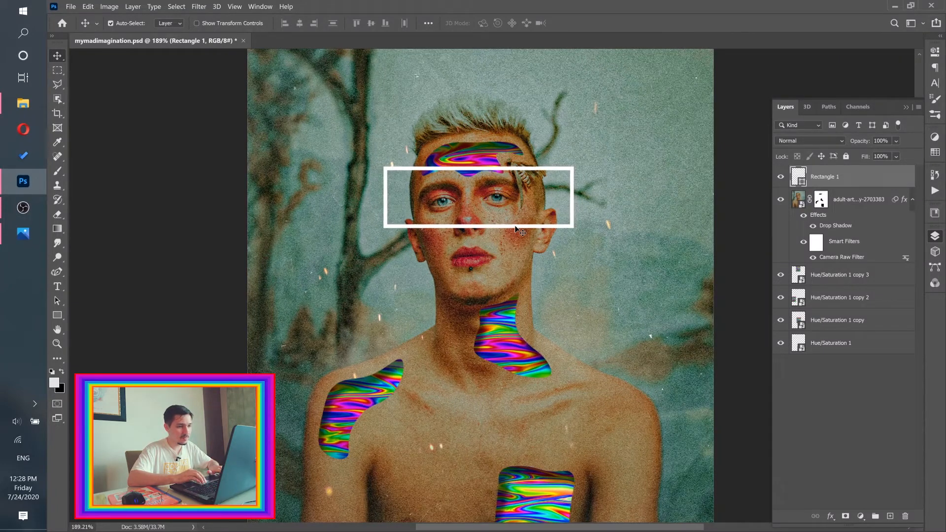
key(Up)
key(Down)
key(Left)
key(Down)
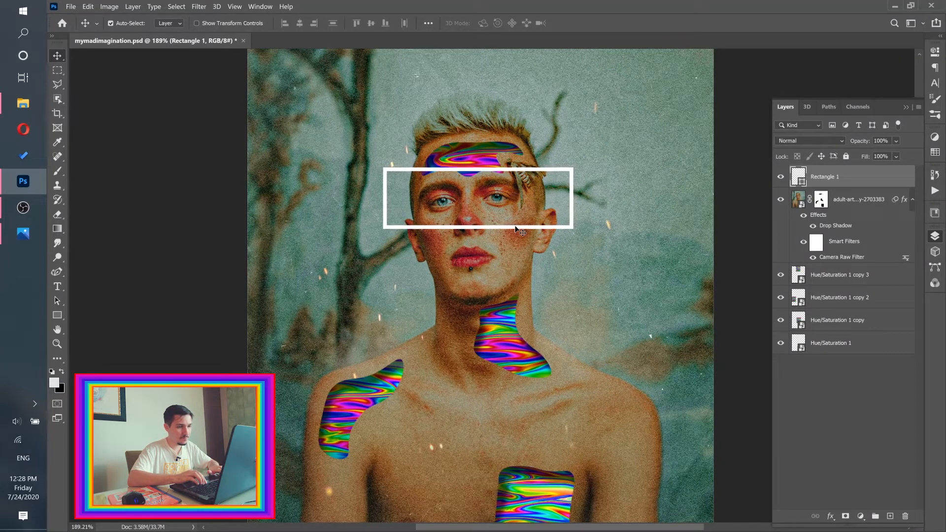
key(Down)
key(Left)
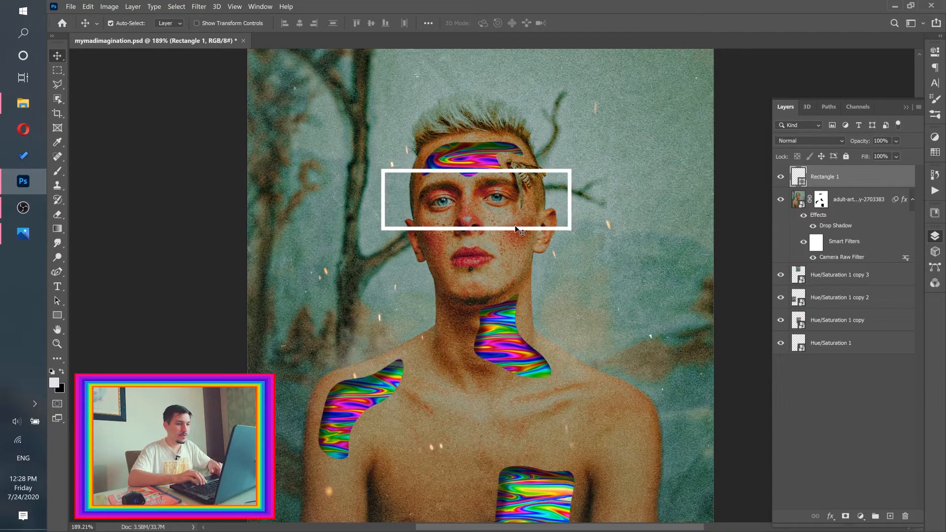
key(Right)
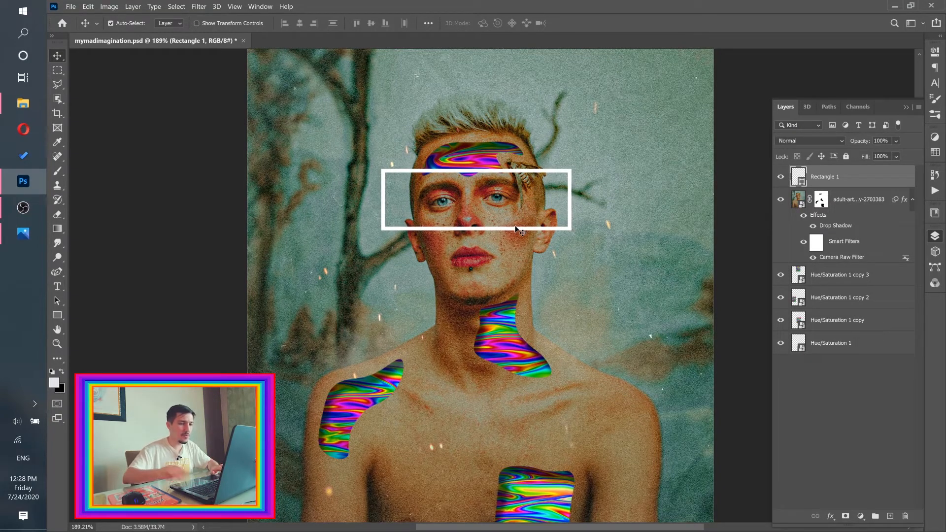
scroll(526, 198, down, 3)
drag(526, 198, 534, 198)
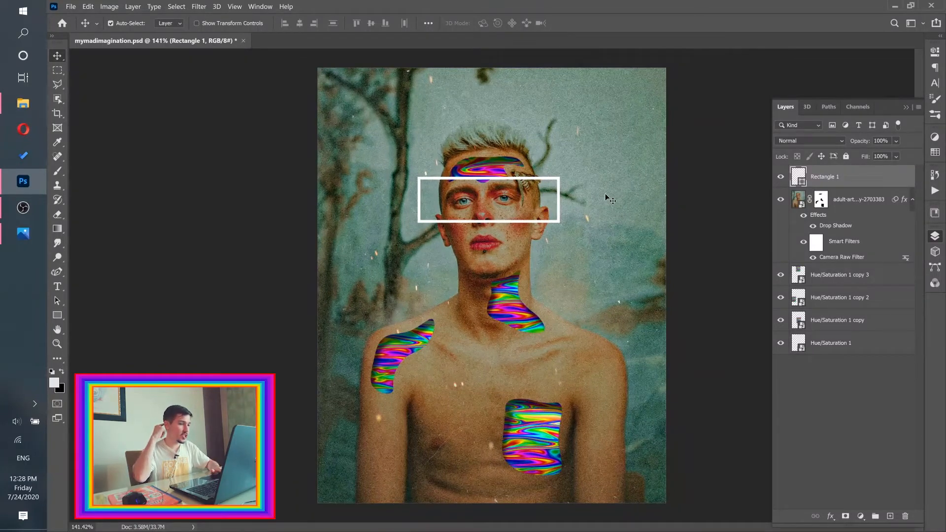
- Duplicate the eye rectangle and align the copy level with it, sharing the original's right edge
alt+click(859, 176)
drag(550, 213, 474, 215)
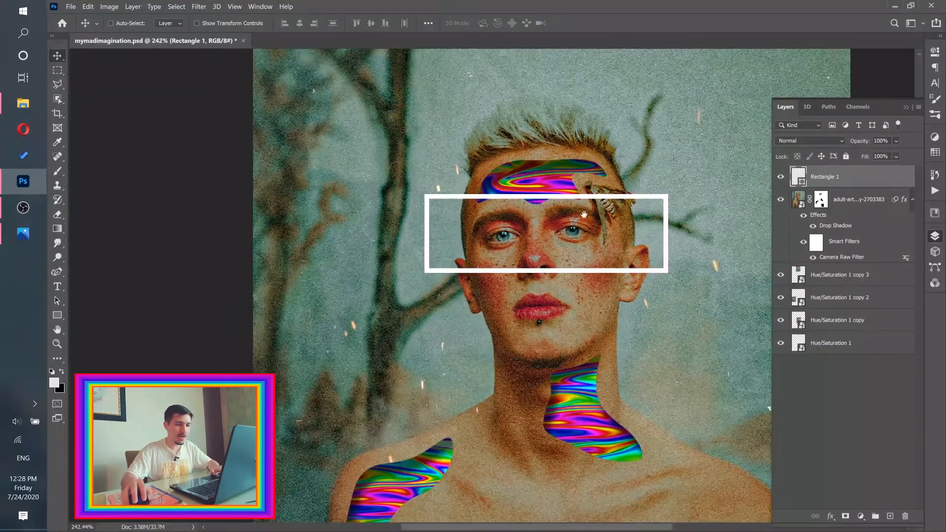
drag(584, 215, 466, 247)
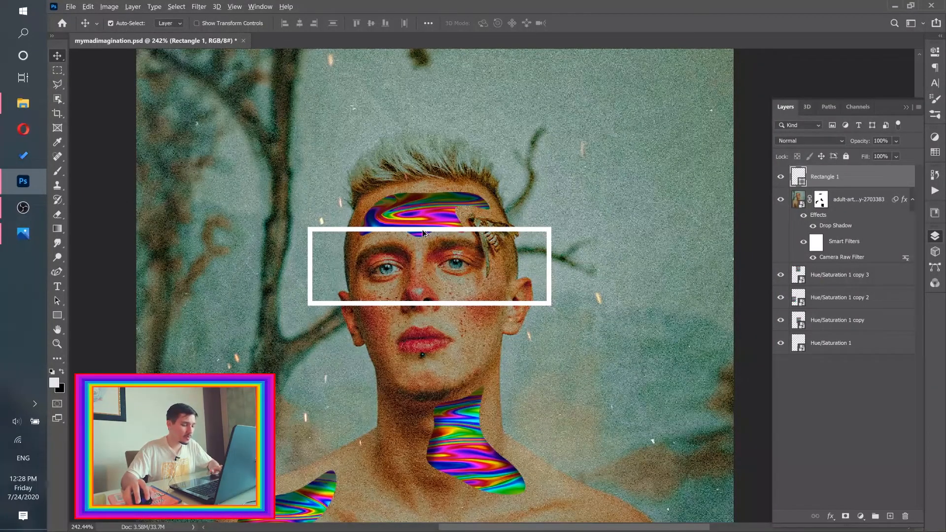
drag(425, 233, 513, 109)
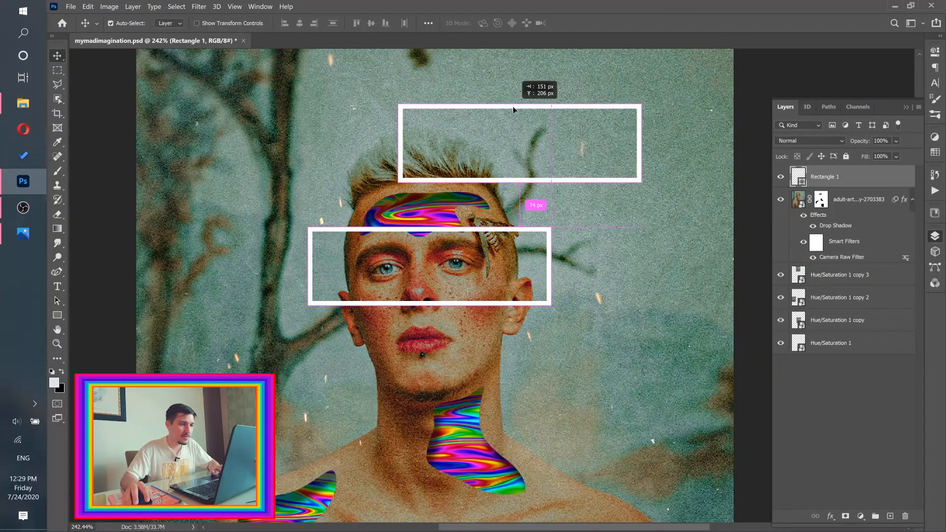
drag(513, 109, 657, 231)
drag(657, 211, 629, 212)
- Scale the rectangle copy horizontally to about 37.25% width, keeping its left edge against the eye rectangle
click(88, 7)
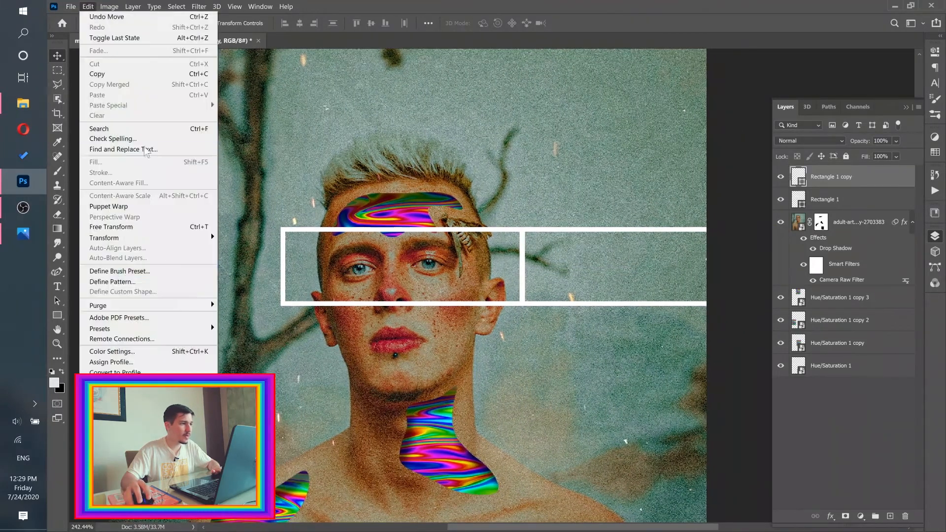
mouse_move(195, 241)
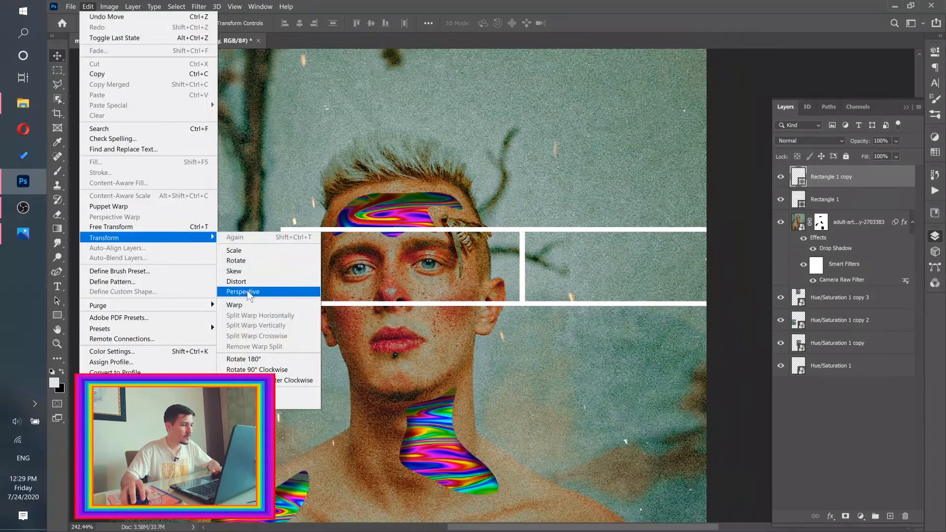
click(244, 252)
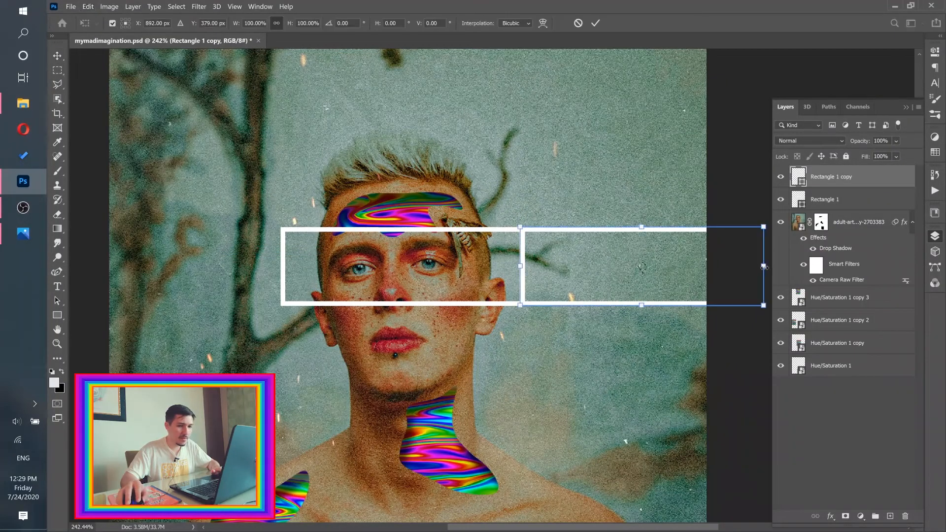
drag(764, 267, 731, 267)
key(ctrl+z)
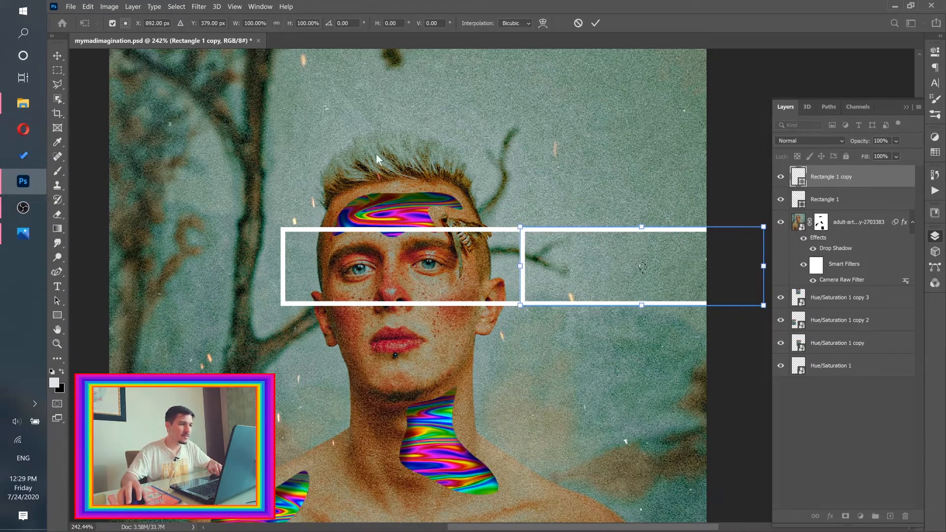
drag(763, 266, 610, 258)
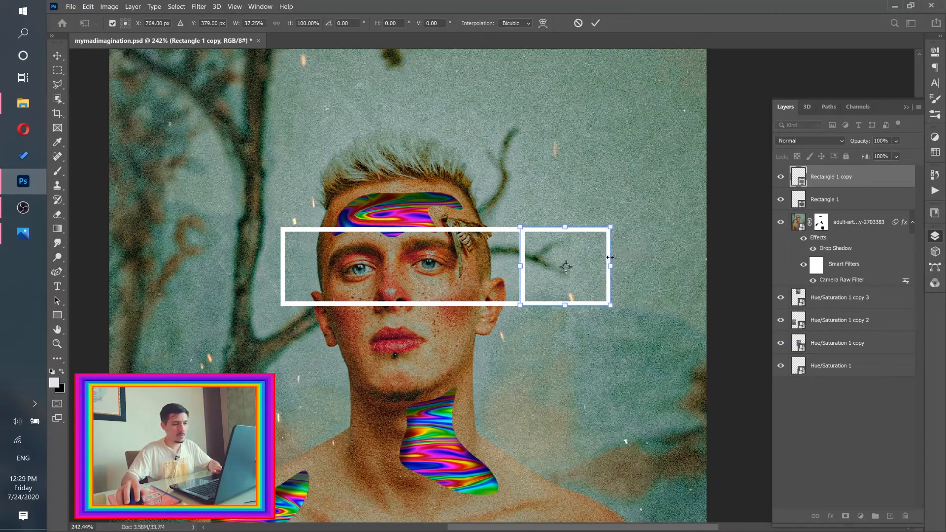
right_click(584, 232)
click(606, 289)
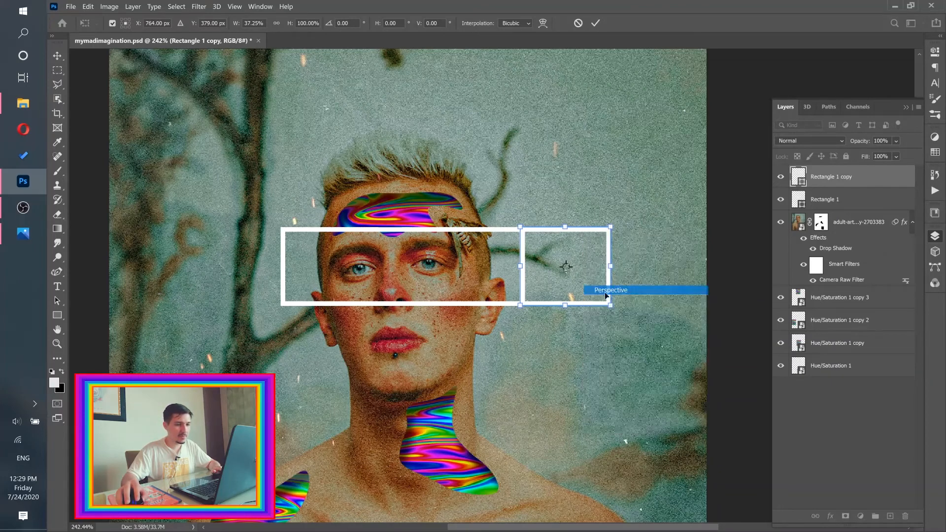
drag(610, 266, 587, 181)
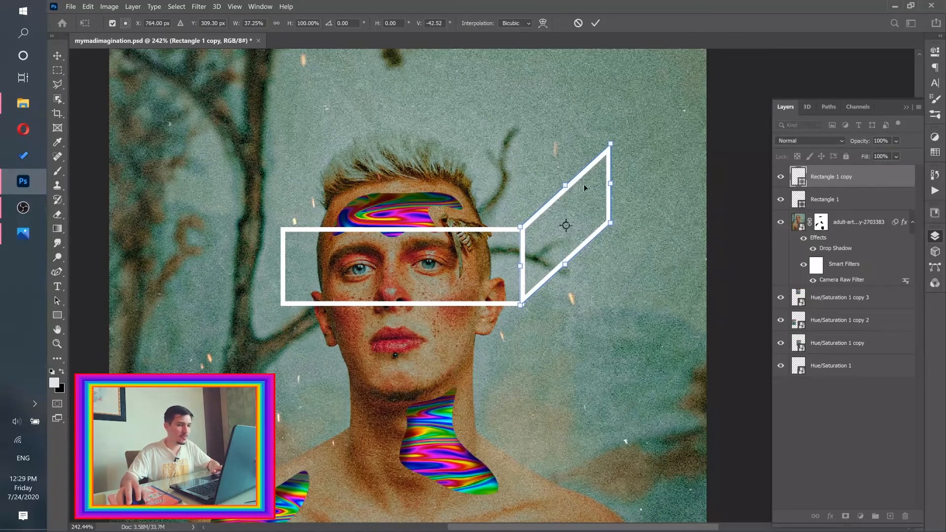
right_click(582, 176)
click(576, 180)
key(ctrl+z)
- Narrow the rectangle copy further and slant its right edge upward with a Perspective transform to form the box's right side
right_click(595, 232)
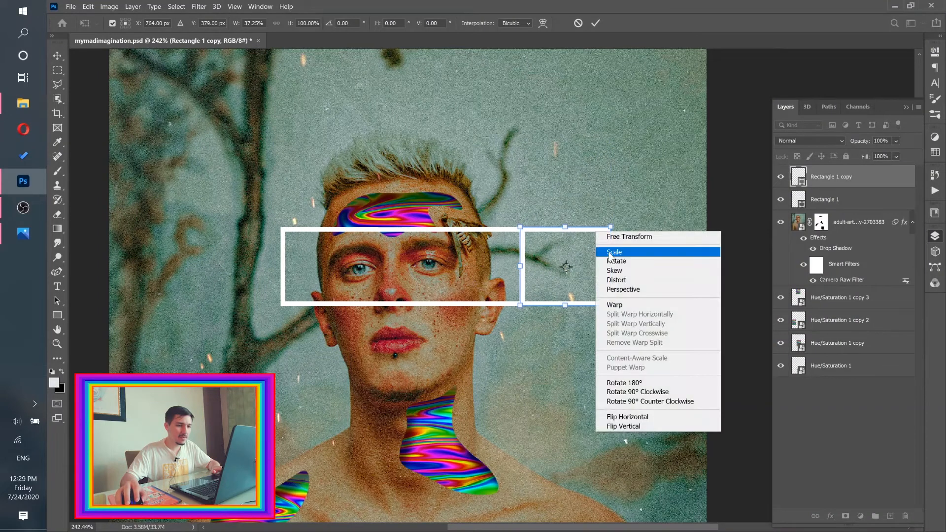
click(611, 250)
drag(614, 271, 551, 220)
right_click(565, 254)
click(577, 291)
click(596, 23)
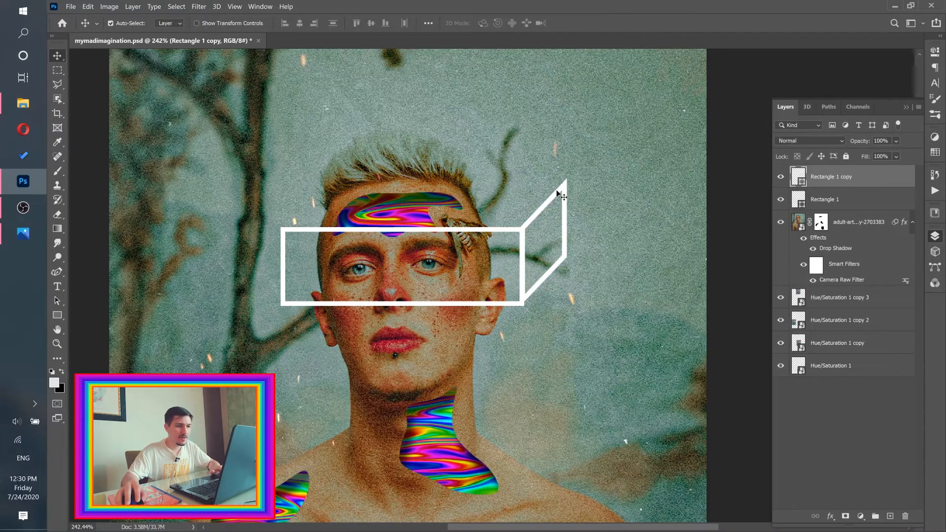
- Duplicate the slanted side onto the left edge and the front rectangle onto the rear corners to complete a wireframe box
drag(562, 209, 318, 207)
key(ctrl+j)
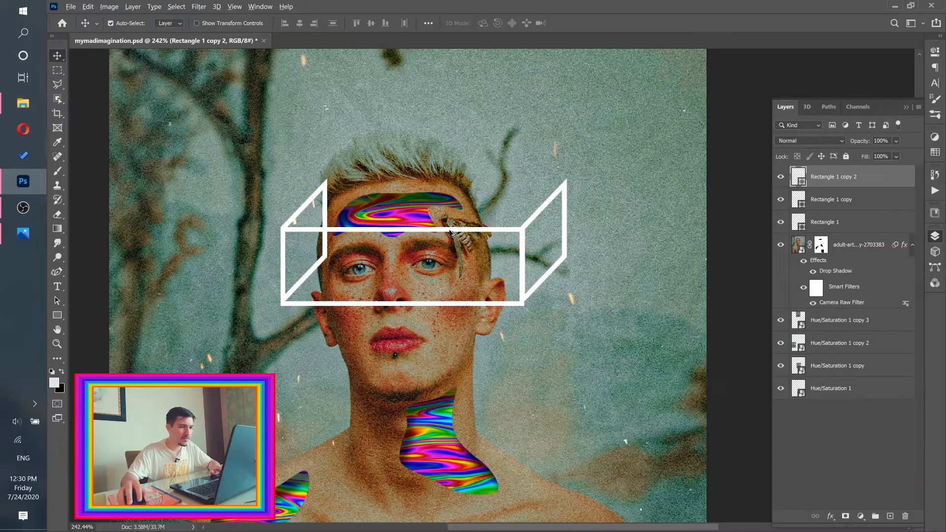
drag(449, 232, 488, 184)
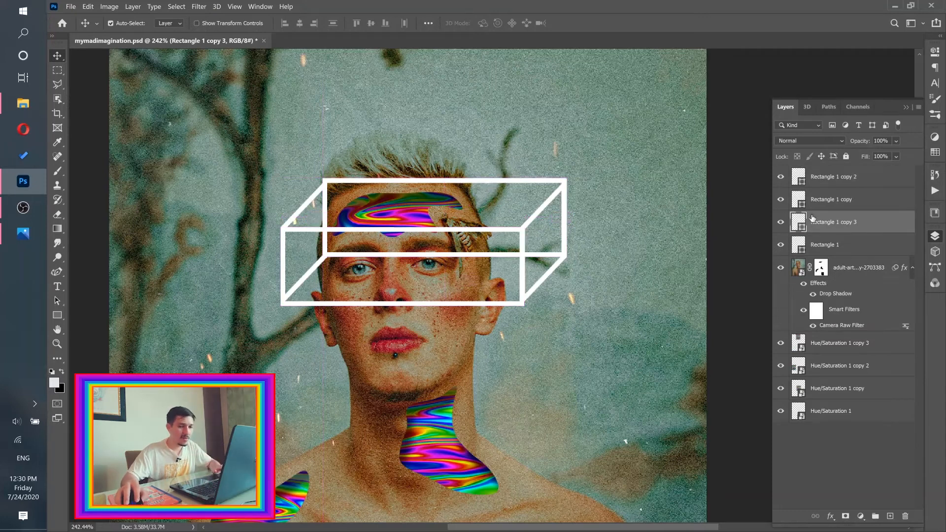
- Select all four rectangle layers and shift the whole wireframe box slightly left over the man's head
click(834, 253)
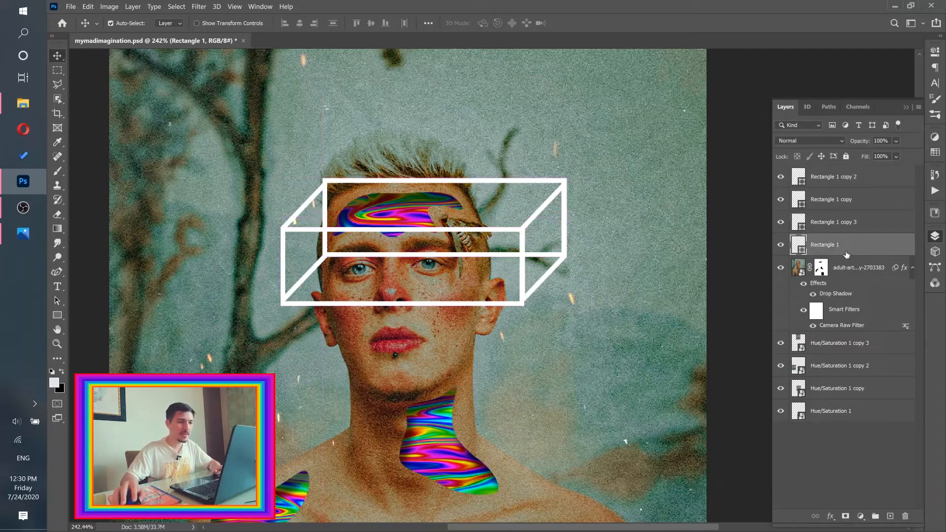
shift+click(872, 179)
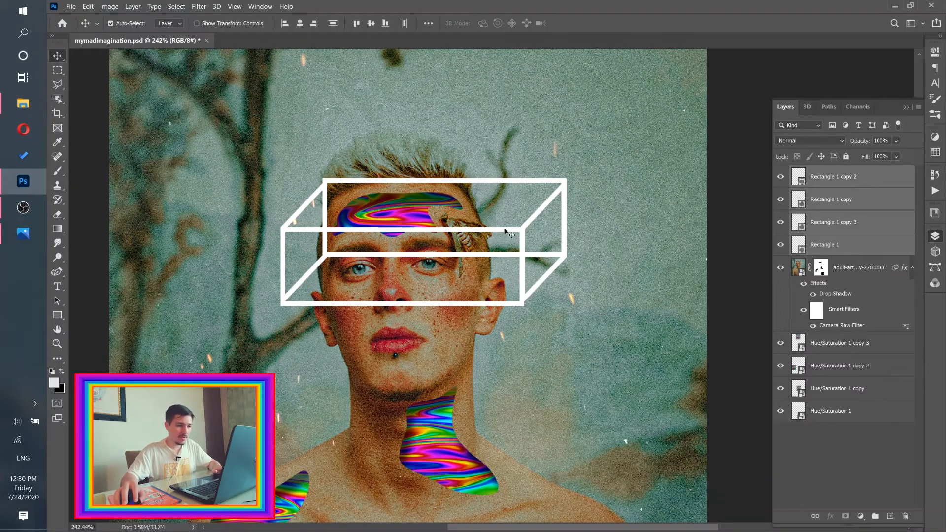
drag(497, 235, 459, 218)
drag(360, 222, 400, 230)
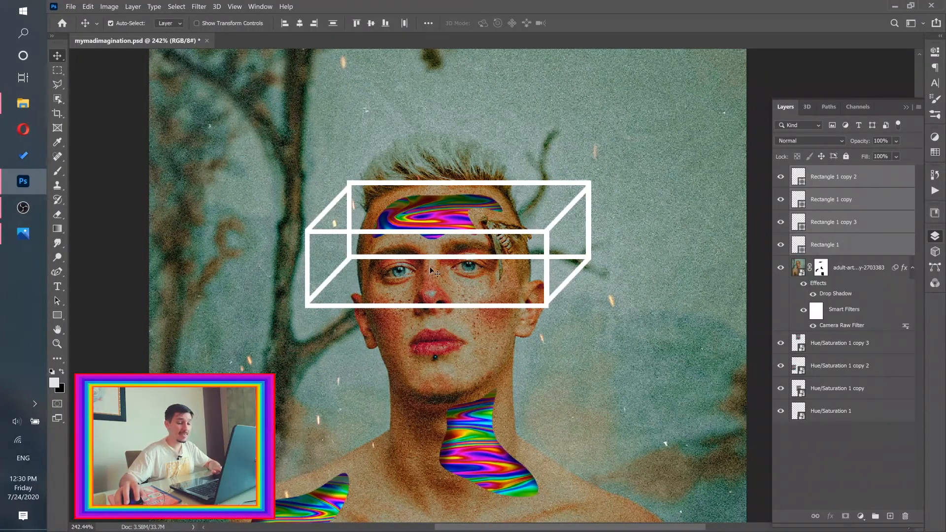
- Compare the wireframe box with the reference image colorinside.png, return to the document and deselect the rectangle layers
click(28, 234)
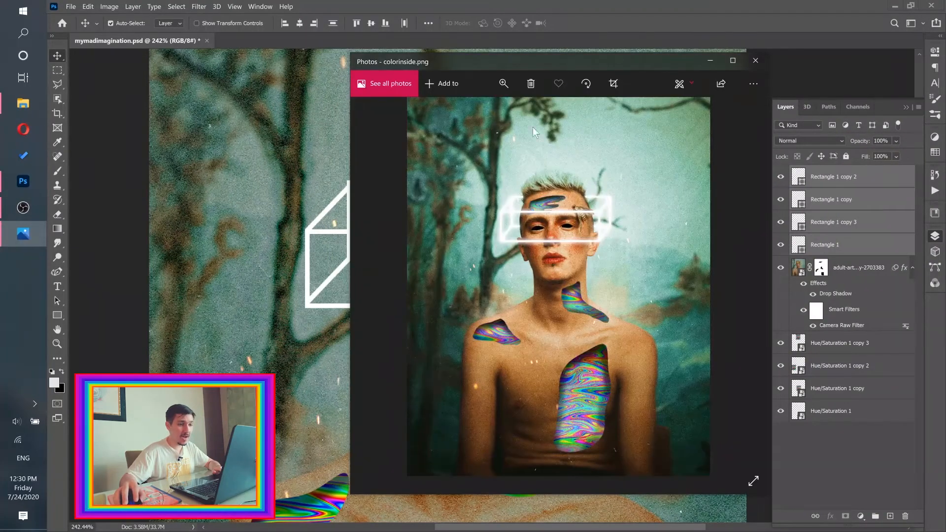
click(555, 2)
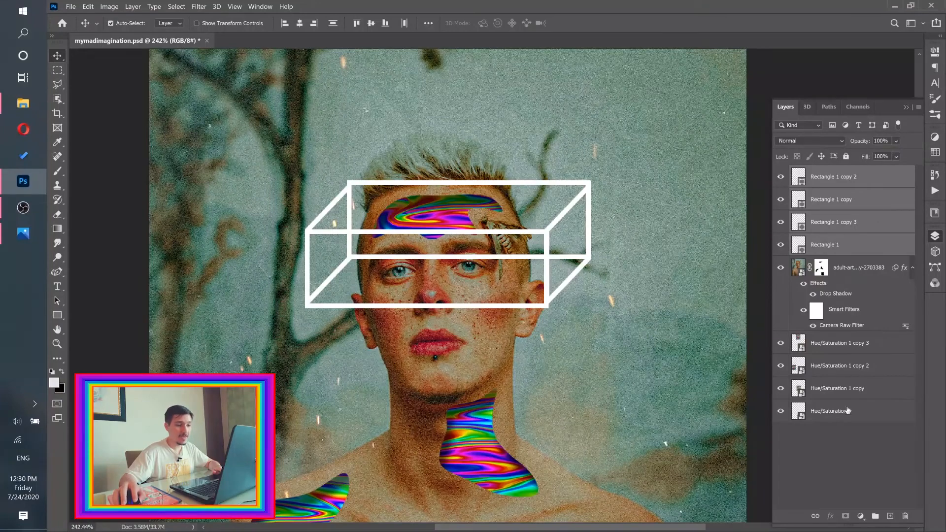
click(844, 472)
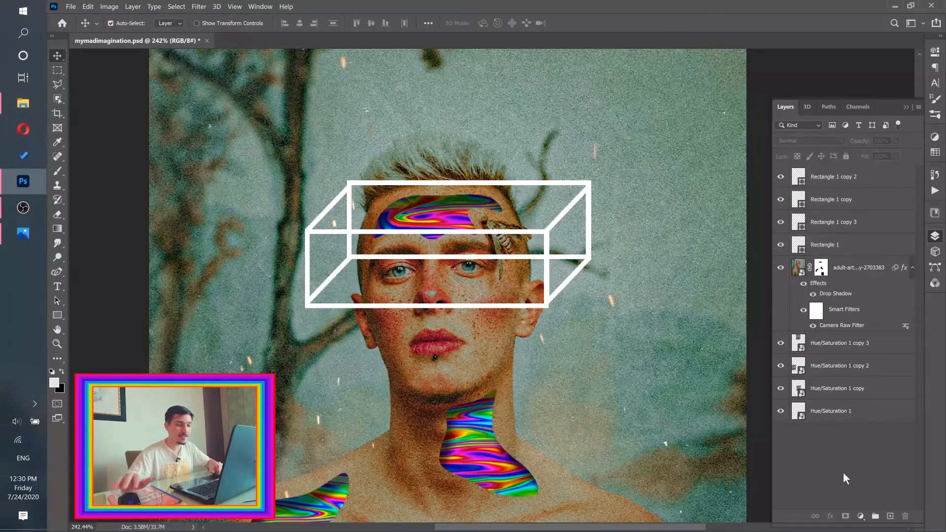
- Align the left slanted side of the box so its corners meet the front and rear rectangles
drag(415, 226, 432, 228)
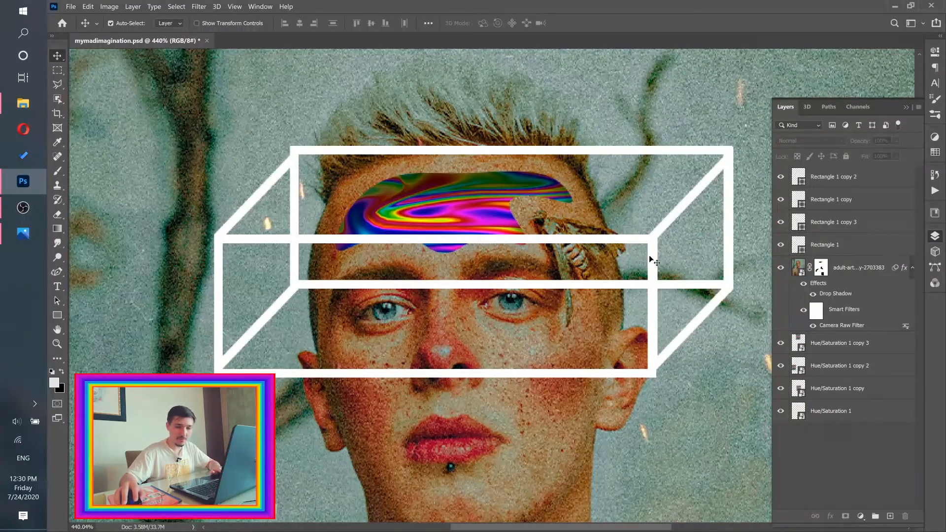
click(424, 406)
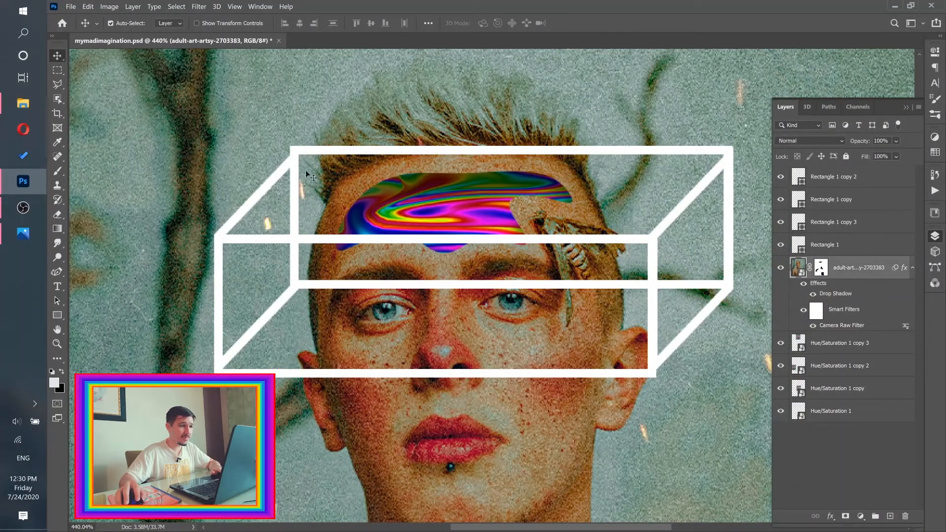
drag(266, 186, 266, 188)
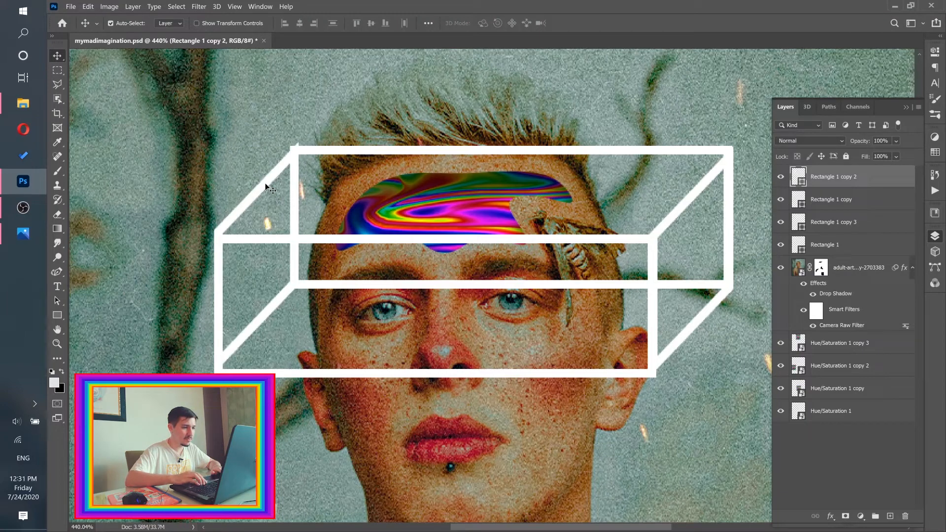
key(Down)
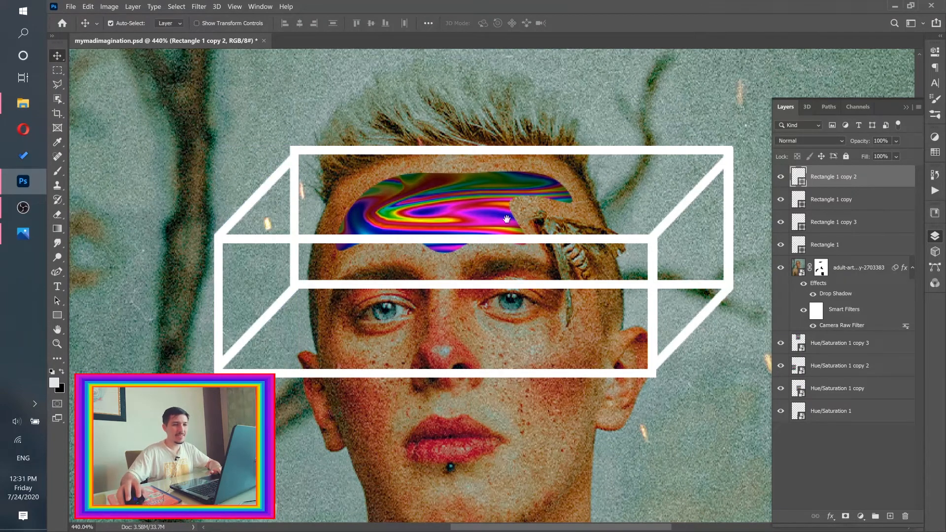
- Group the four rectangle layers of the wireframe box and add a layer mask to the group
drag(504, 222, 489, 227)
click(604, 241)
scroll(605, 222, down, 4)
scroll(605, 221, up, 4)
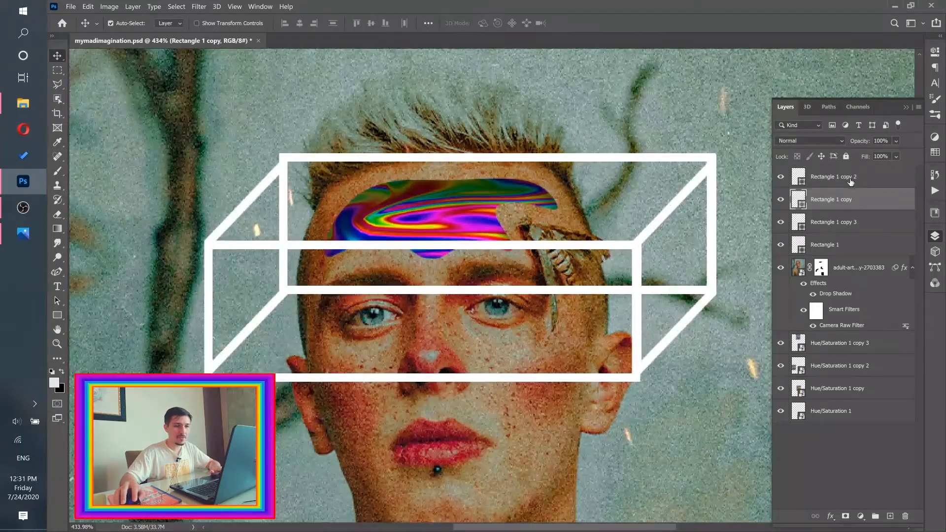
click(851, 181)
shift+click(844, 245)
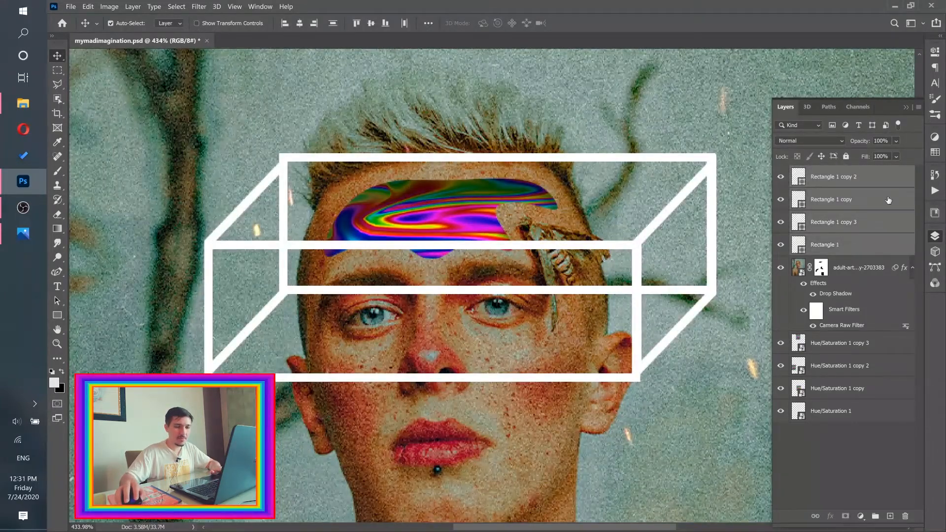
click(875, 515)
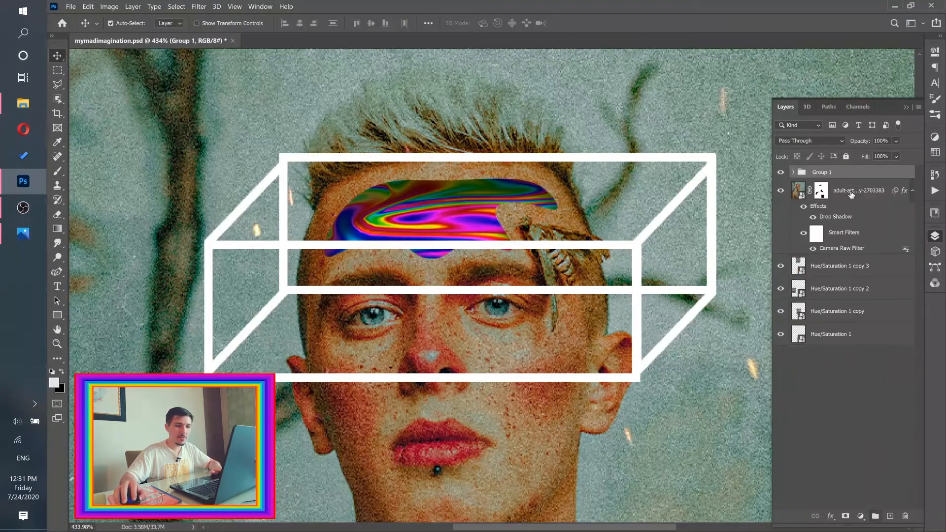
scroll(533, 229, down, 5)
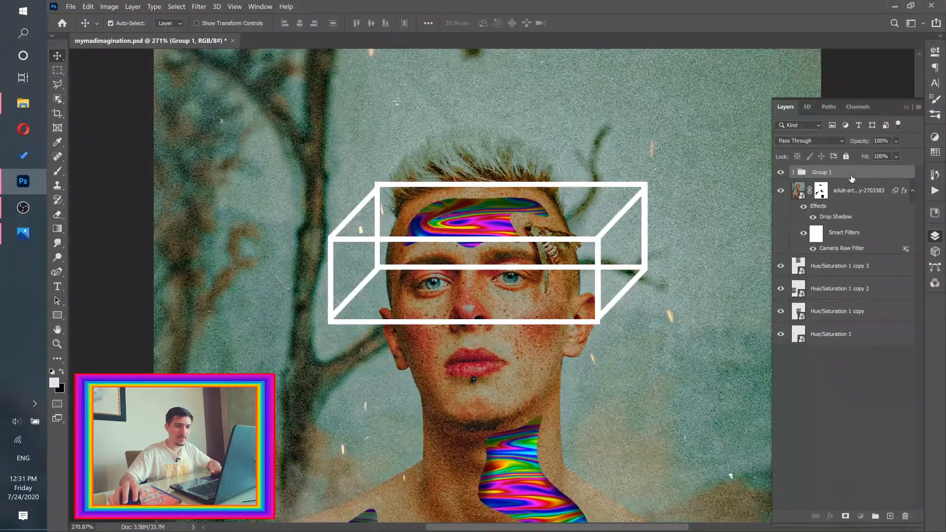
click(845, 516)
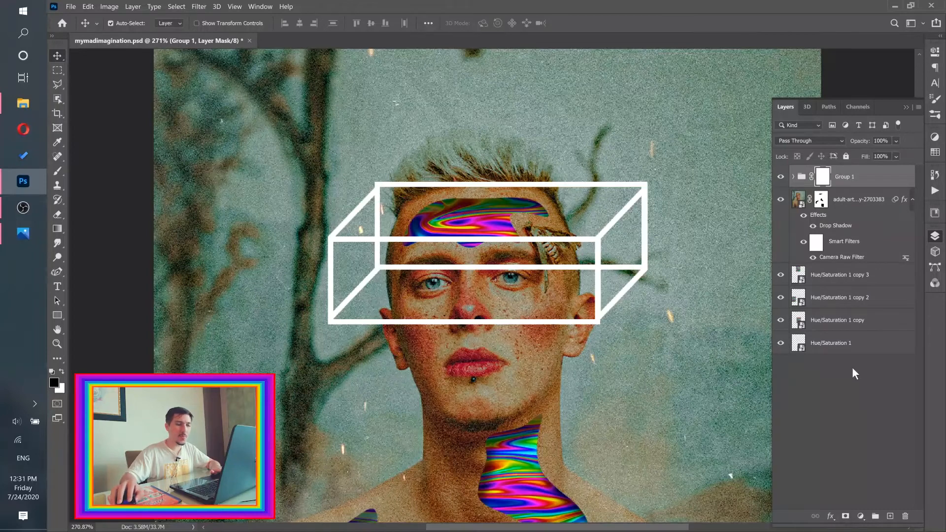
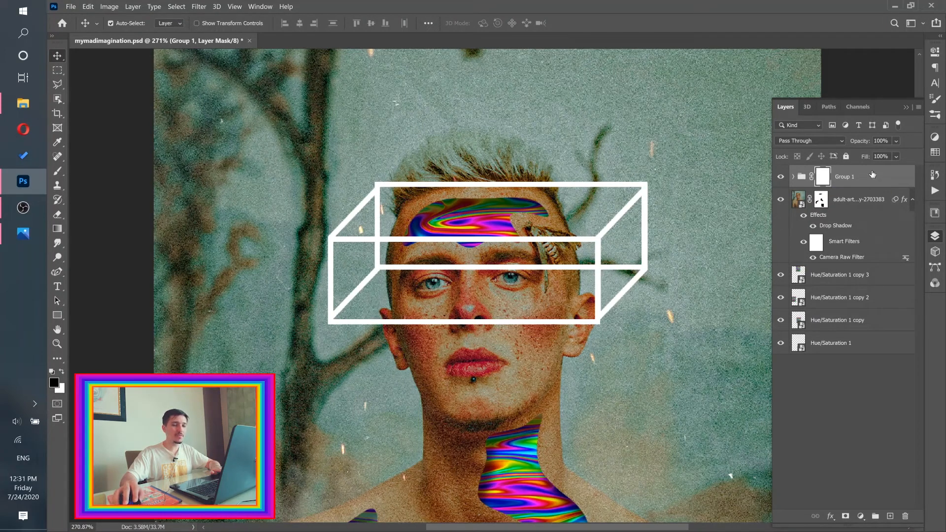
- Paint black on the group's mask with a hard 50 px brush to hide the box's rear edges crossing the face and hair
drag(57, 171, 98, 175)
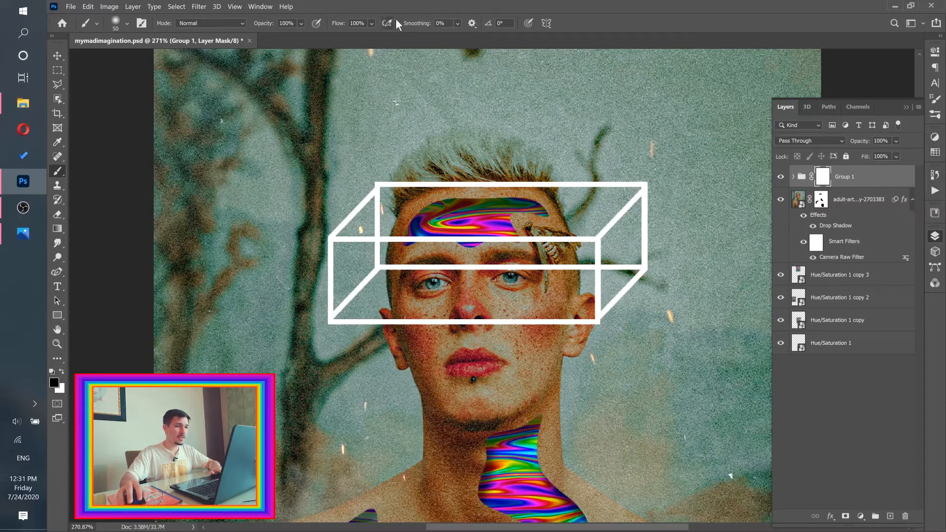
click(127, 24)
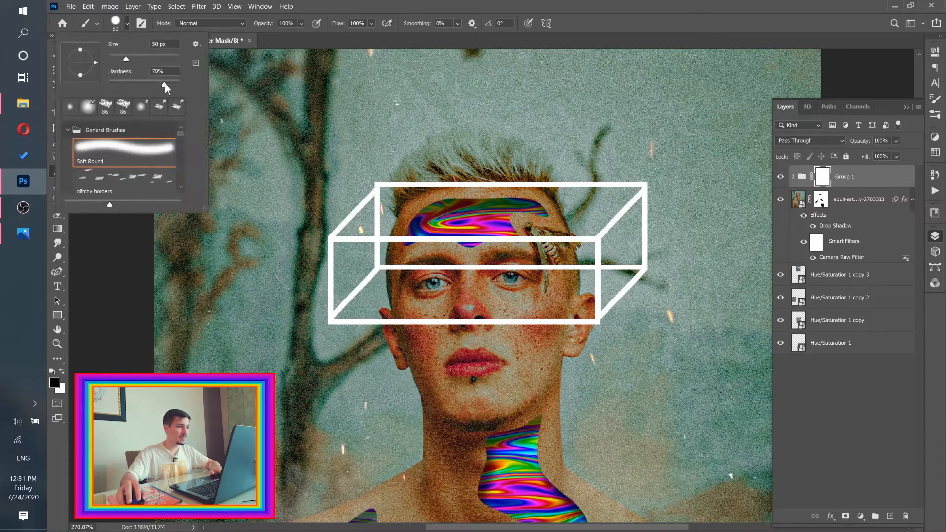
click(169, 84)
click(319, 4)
scroll(494, 240, up, 2)
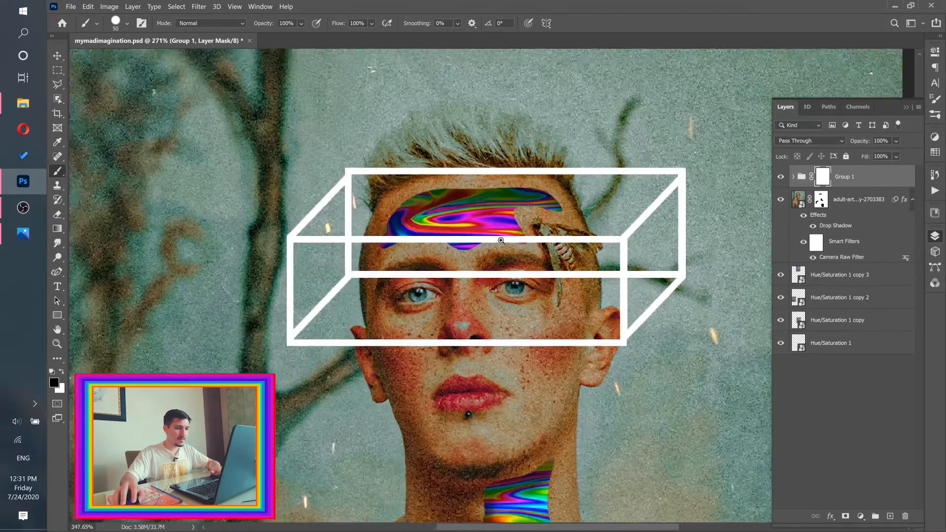
drag(365, 276, 594, 276)
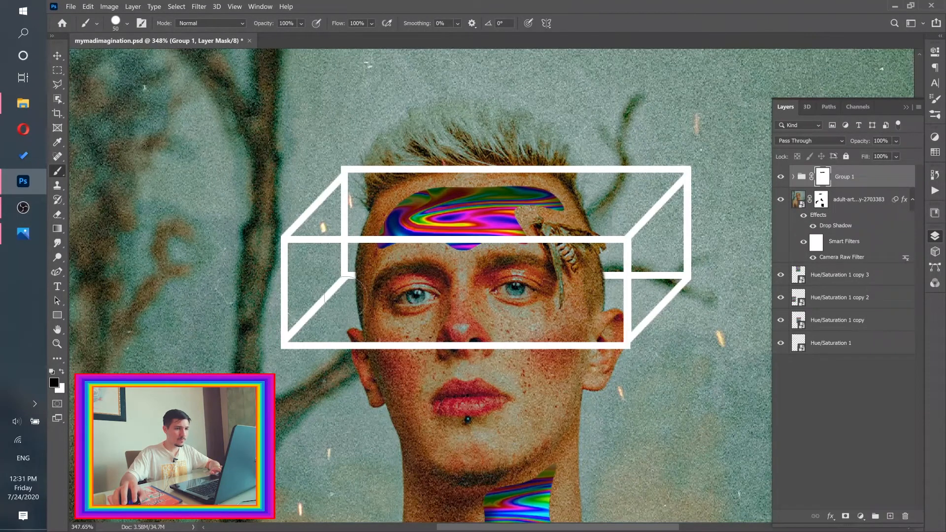
mouse_move(407, 173)
mouse_down()
mouse_move(380, 171)
mouse_move(533, 171)
mouse_up()
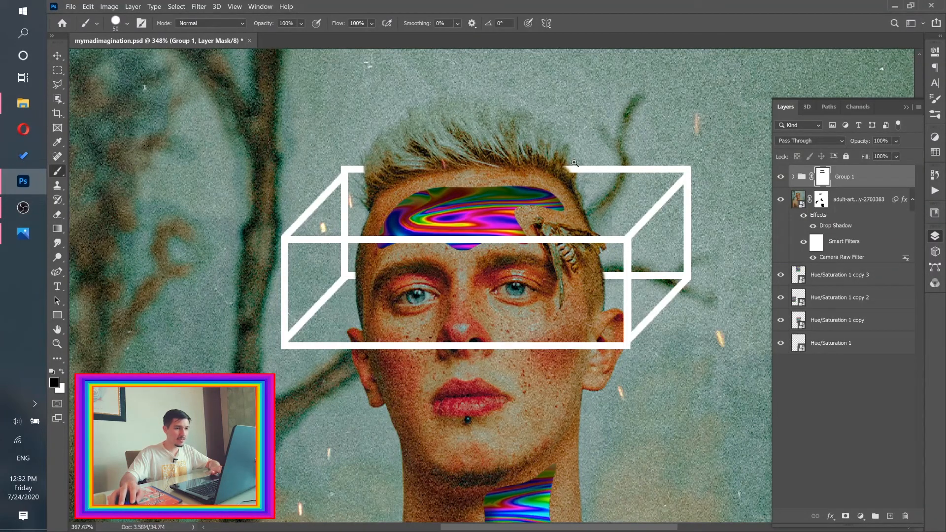
- Refine the mask with a smaller 18 px brush where the rear upper edge of the box meets both sides of the hairline
scroll(565, 178, down, 8)
alt+right_click(532, 202)
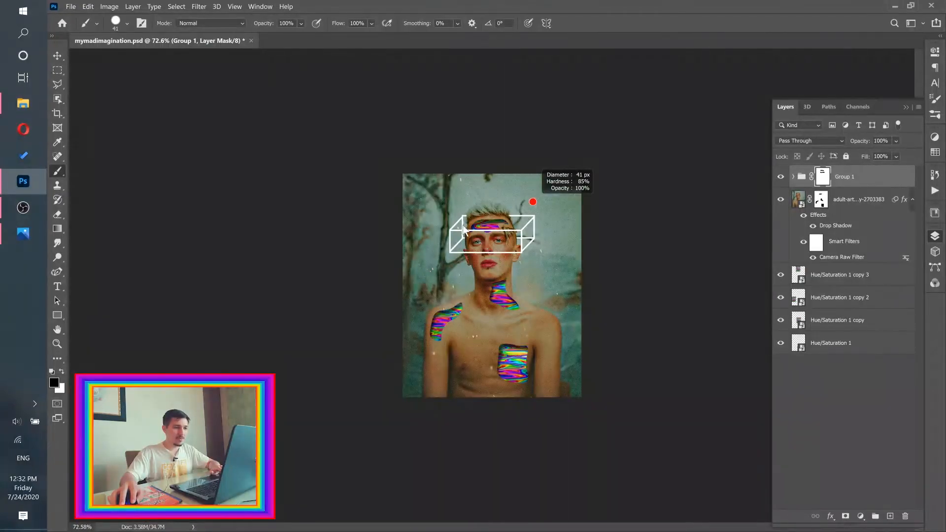
scroll(486, 210, up, 8)
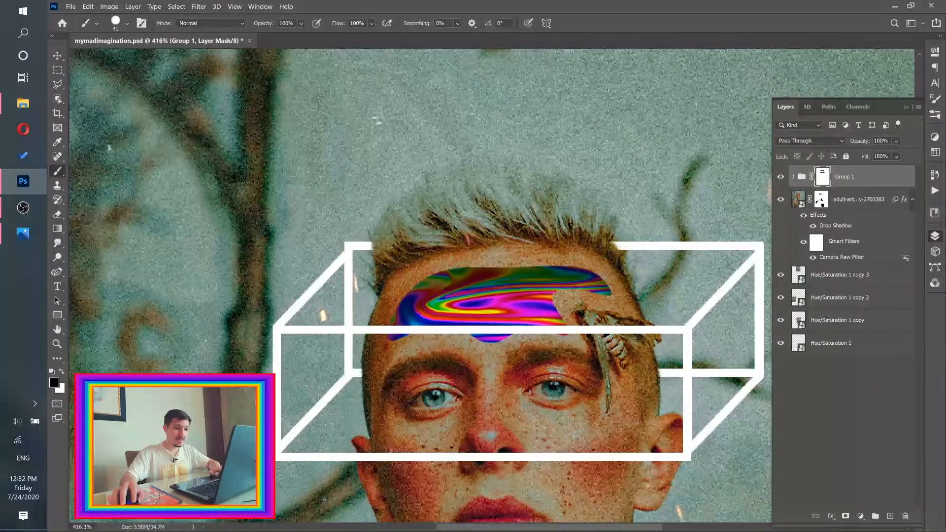
alt+right_click(597, 258)
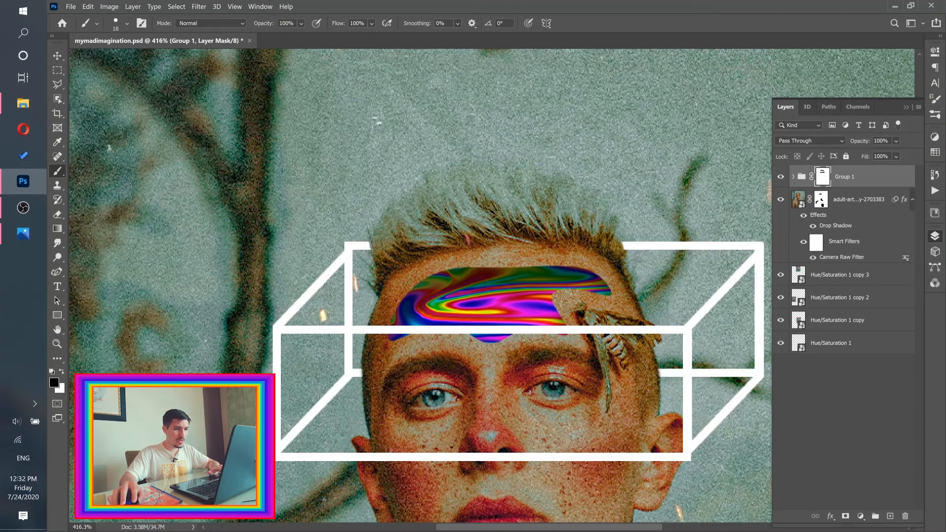
scroll(545, 250, down, 10)
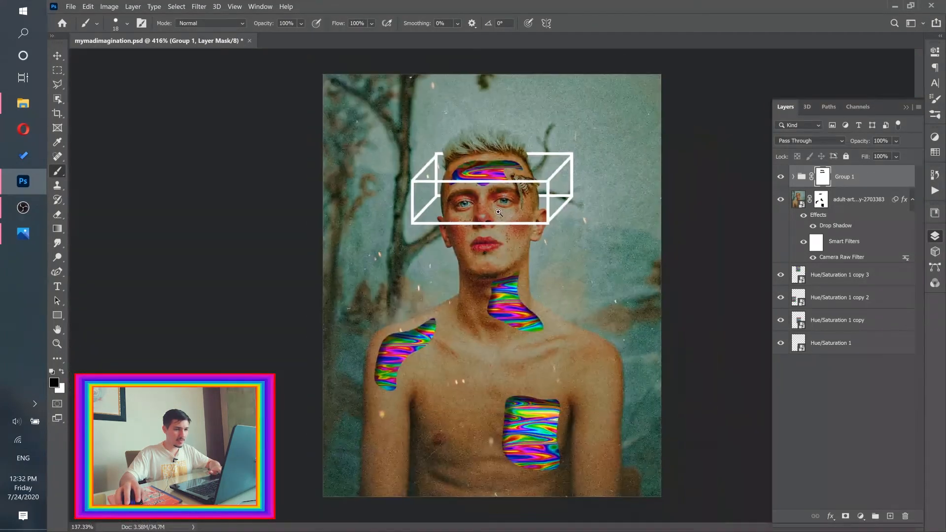
scroll(544, 246, up, 2)
drag(508, 144, 547, 241)
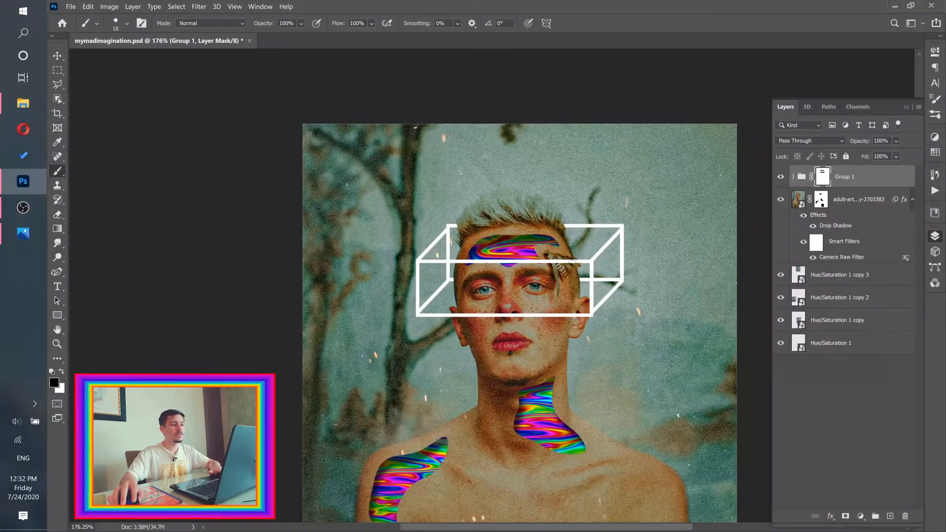
- Mask out the protruding tip at the box's front lower-right corner near the ear with a 9 px brush
scroll(591, 319, up, 10)
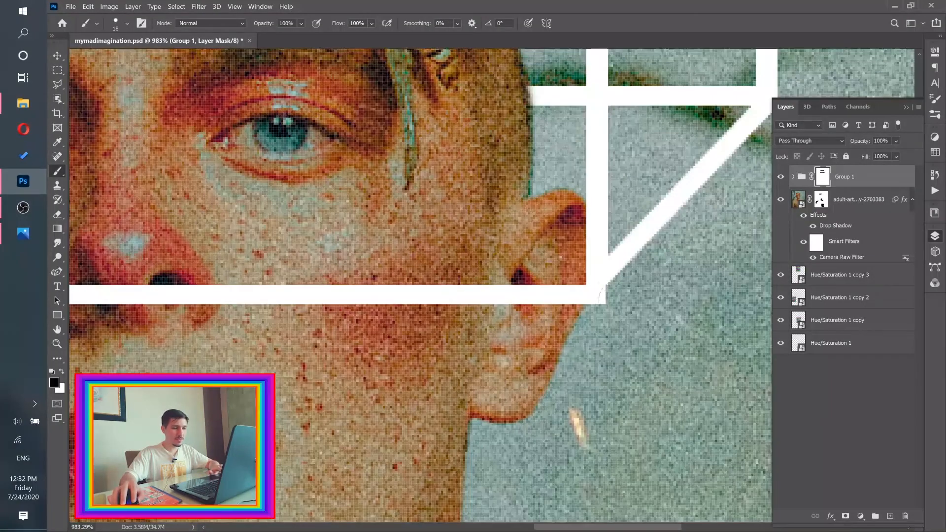
drag(616, 297, 599, 296)
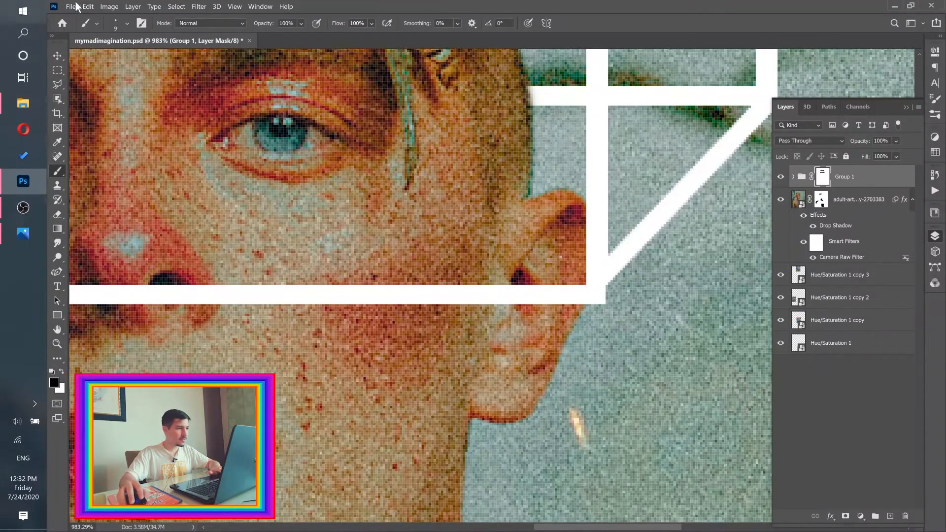
click(127, 23)
click(457, 2)
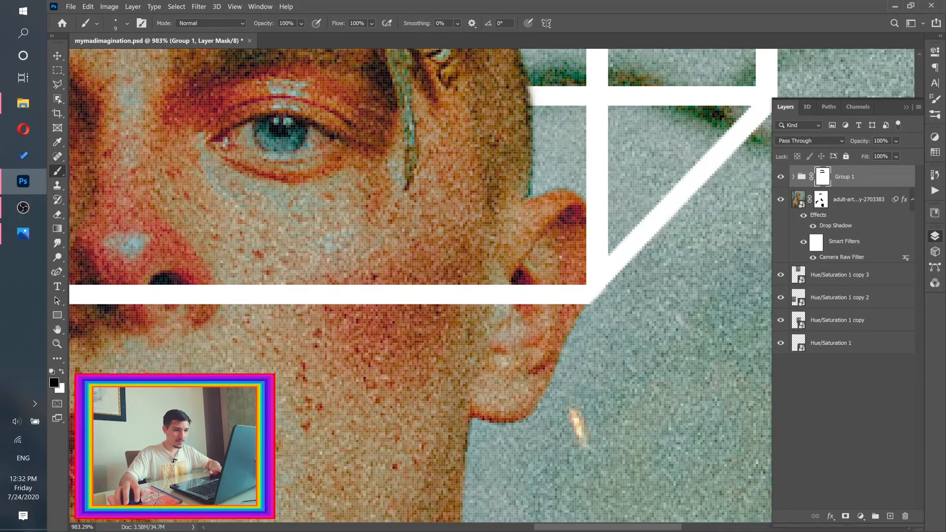
click(127, 24)
click(396, 22)
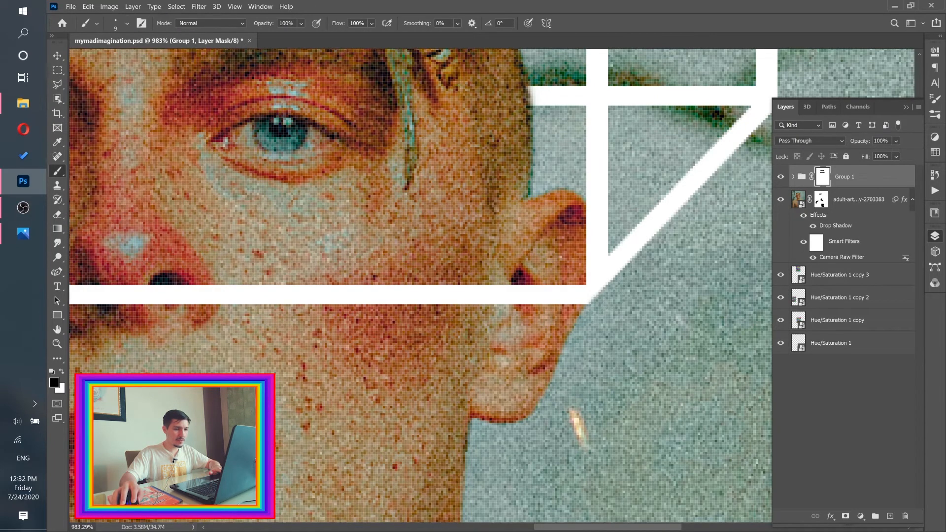
- Clean up the overhanging bits at the remaining corners of the wireframe box on the group's mask, then switch to the Move tool
scroll(473, 296, down, 2)
drag(512, 147, 443, 406)
drag(279, 228, 510, 258)
drag(410, 278, 435, 279)
mouse_move(124, 228)
mouse_down()
mouse_move(415, 245)
mouse_move(475, 160)
mouse_up()
scroll(381, 207, up, 5)
drag(356, 346, 456, 130)
drag(465, 350, 471, 262)
scroll(471, 261, down, 10)
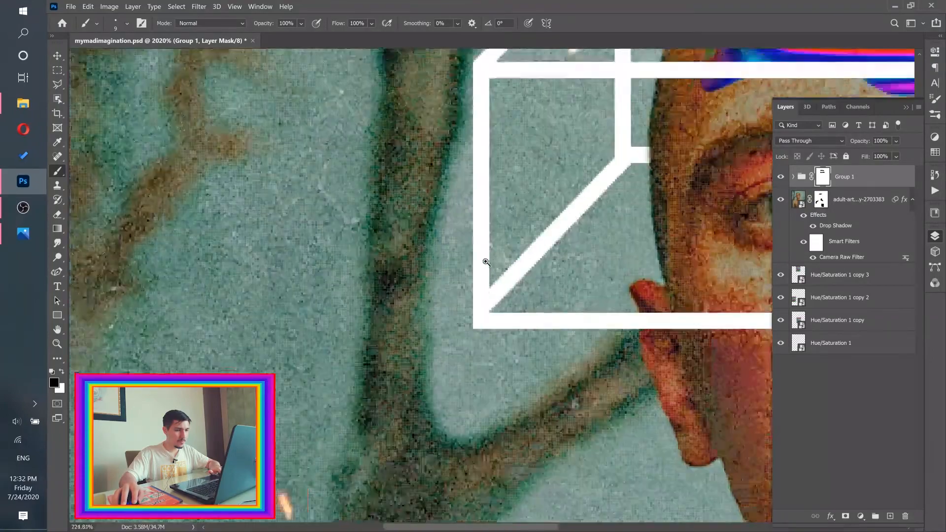
scroll(468, 266, down, 3)
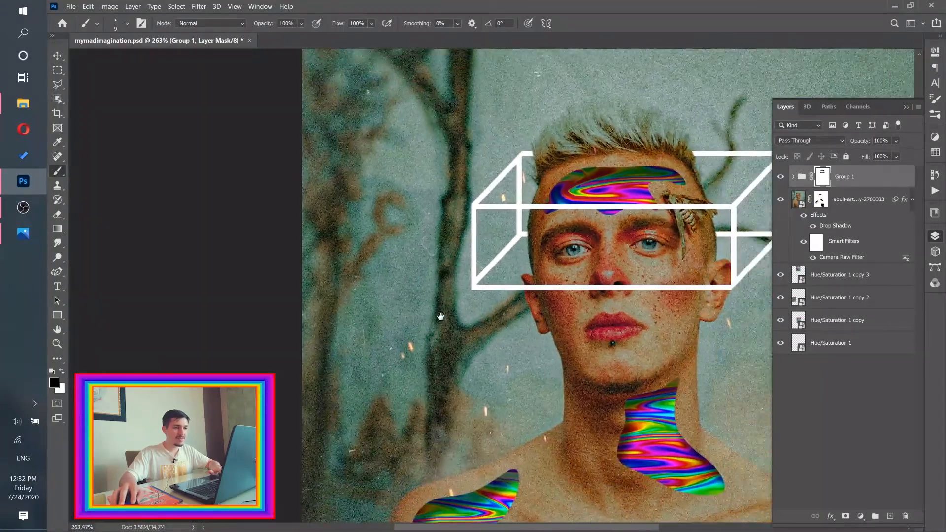
scroll(484, 289, down, 4)
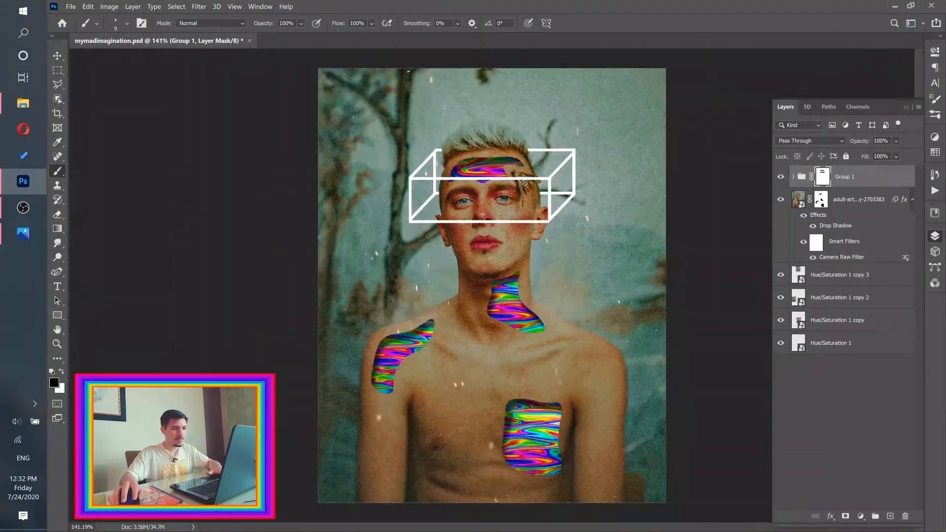
key(v)
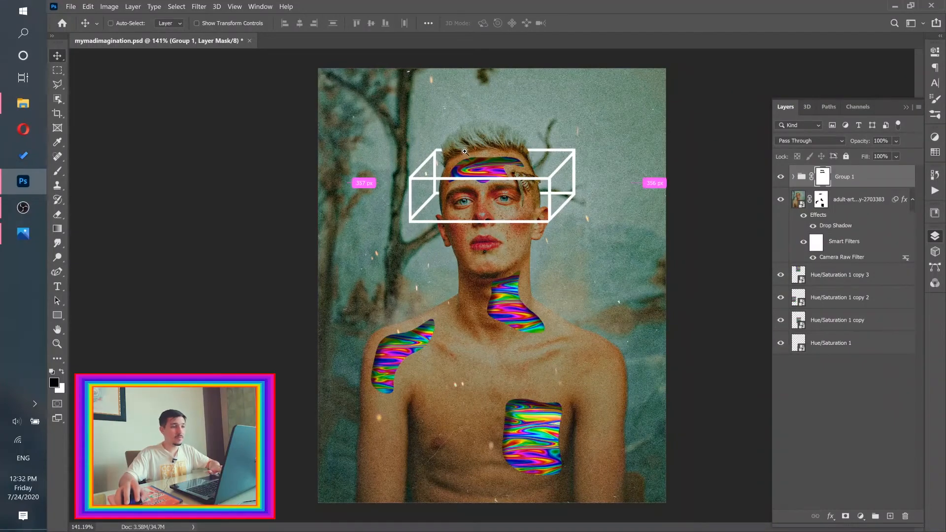
drag(465, 151, 530, 155)
scroll(510, 216, down, 2)
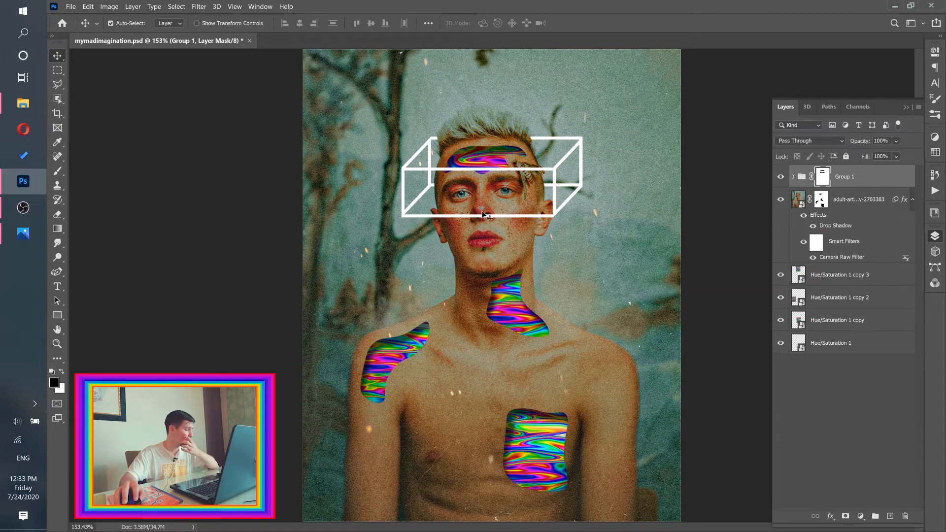
- Try a white Outer Glow on the wireframe group with 100% opacity, 21% spread and 35 px size
click(872, 181)
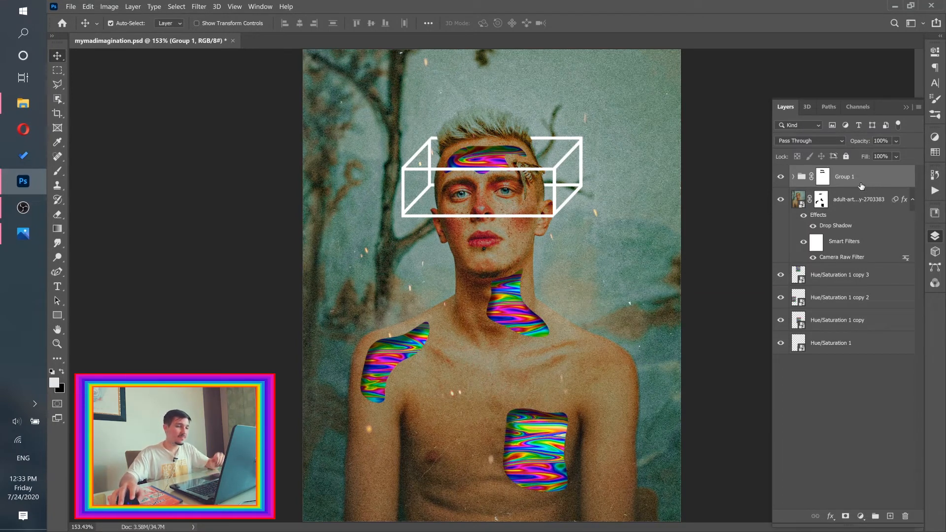
double_click(885, 179)
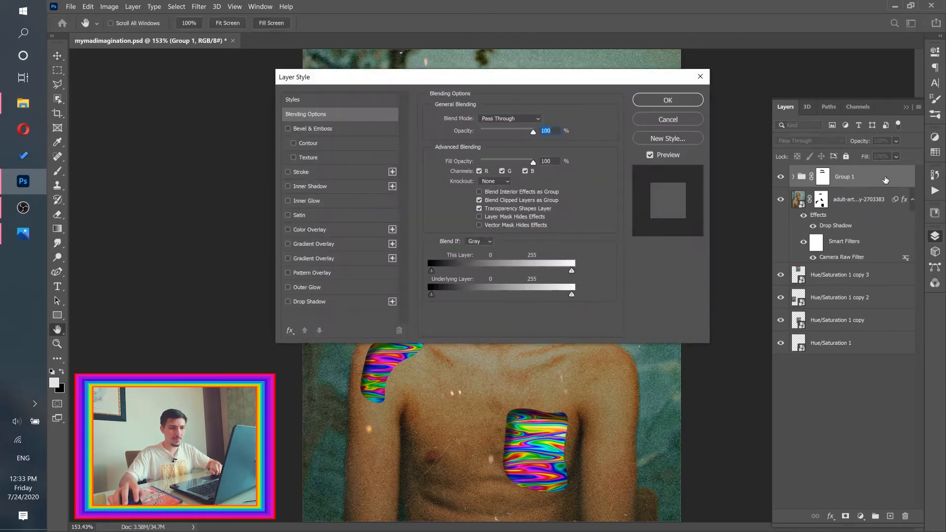
click(300, 287)
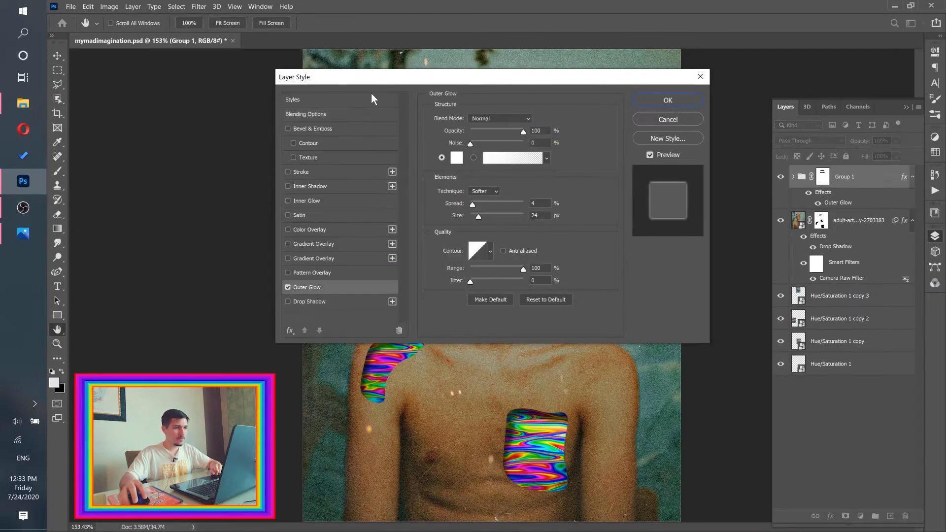
drag(371, 77, 648, 189)
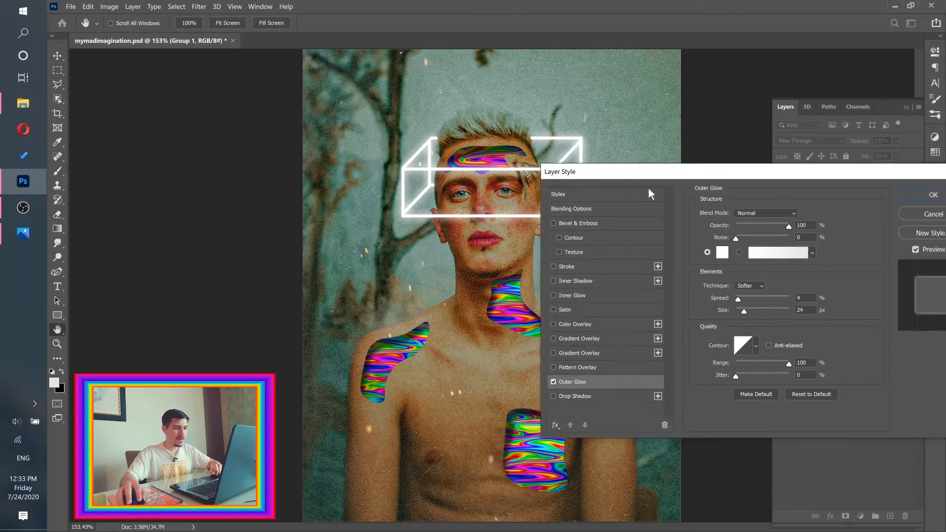
click(721, 252)
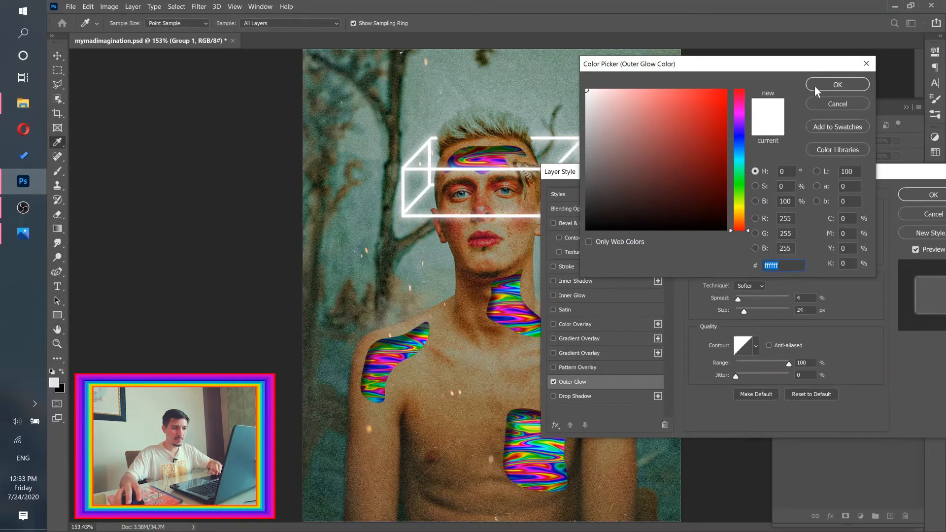
click(841, 83)
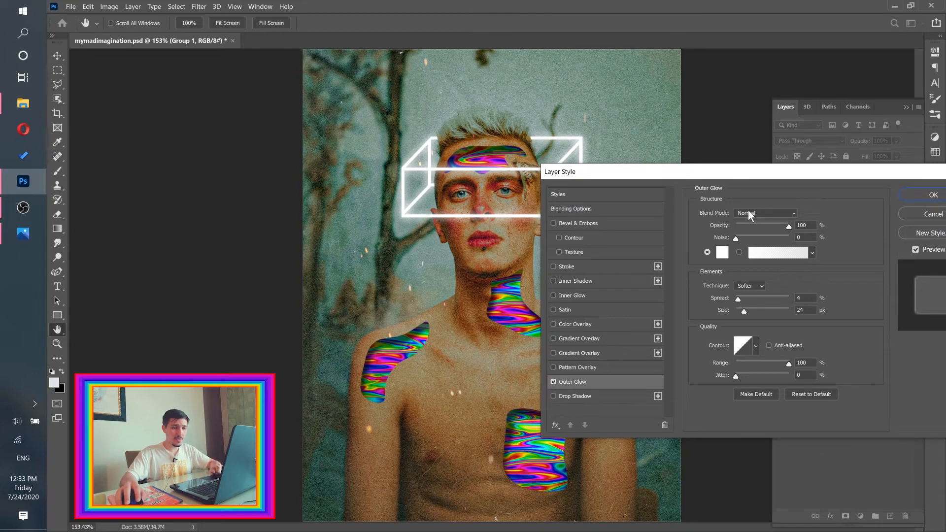
drag(740, 297, 747, 309)
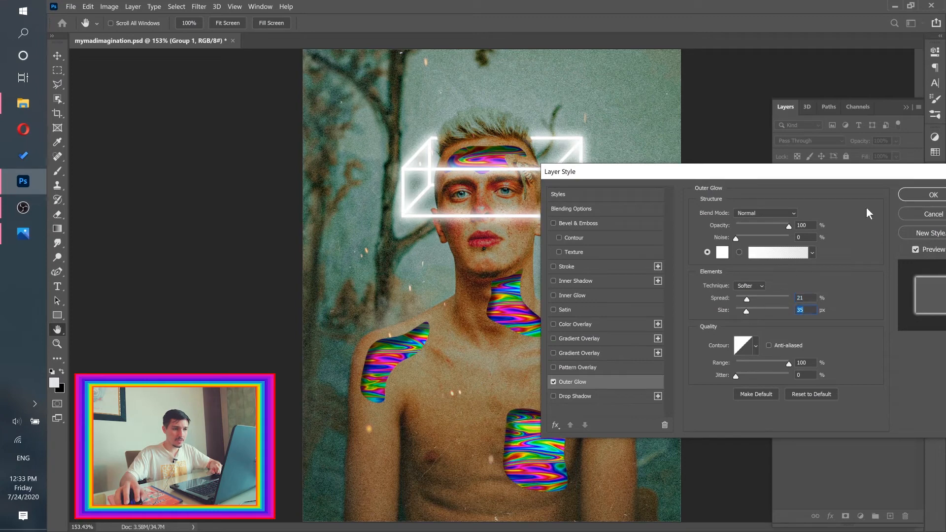
click(914, 195)
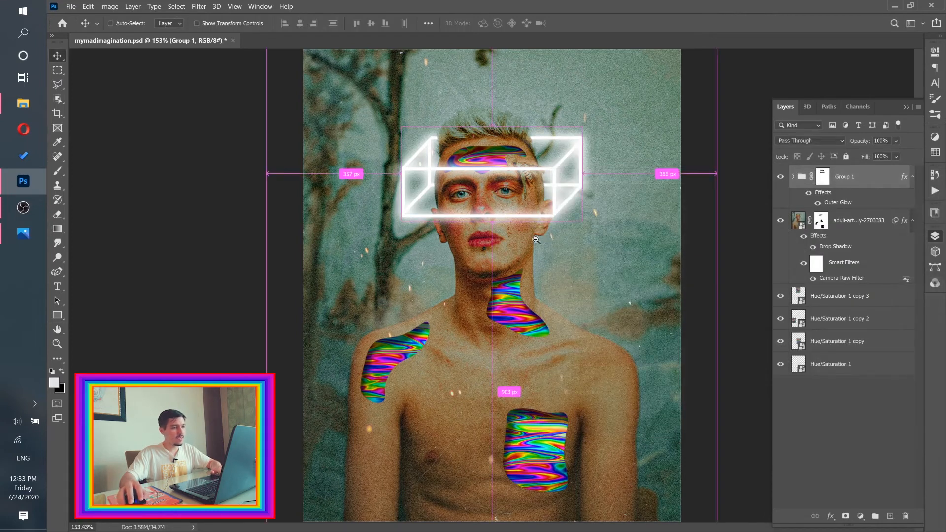
- Delete the Outer Glow effect from the wireframe group
drag(507, 147, 481, 147)
drag(844, 204, 905, 516)
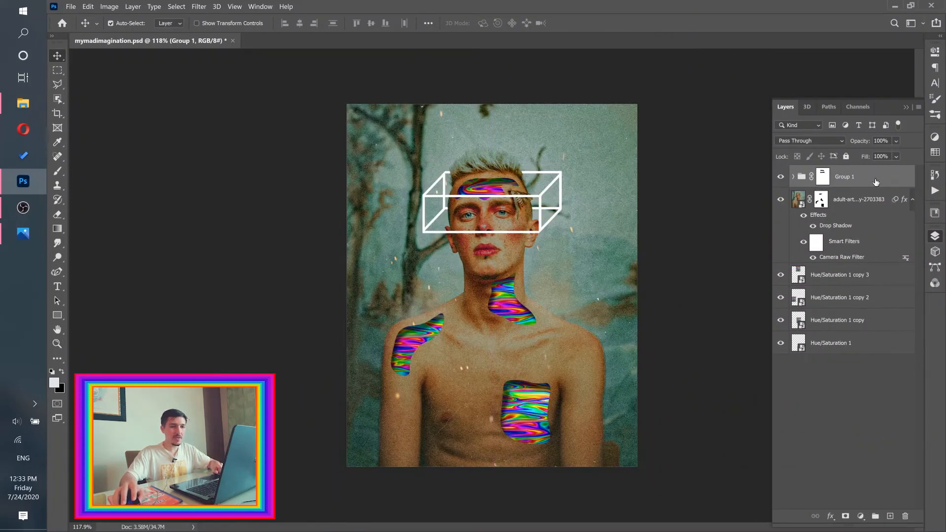
- Convert the wireframe box group to a smart object and apply a Gaussian Blur with a 1 px radius
right_click(882, 178)
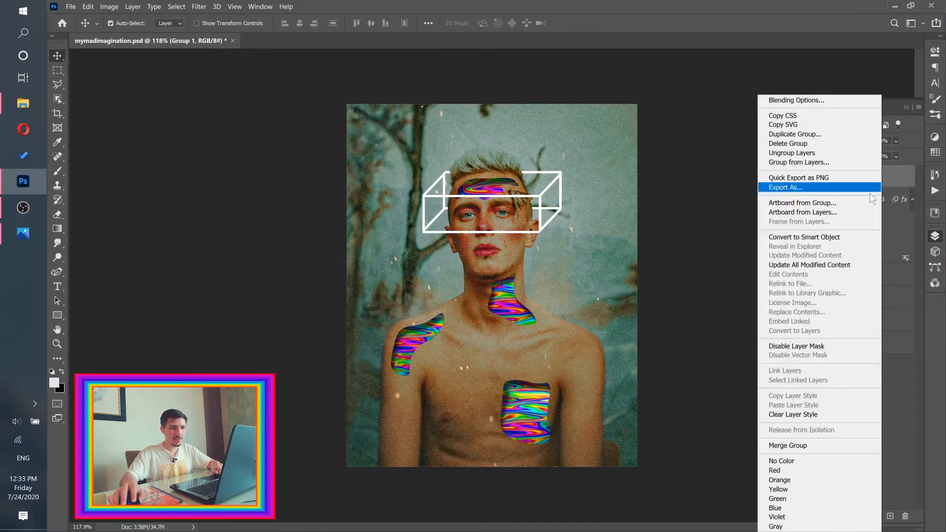
click(802, 237)
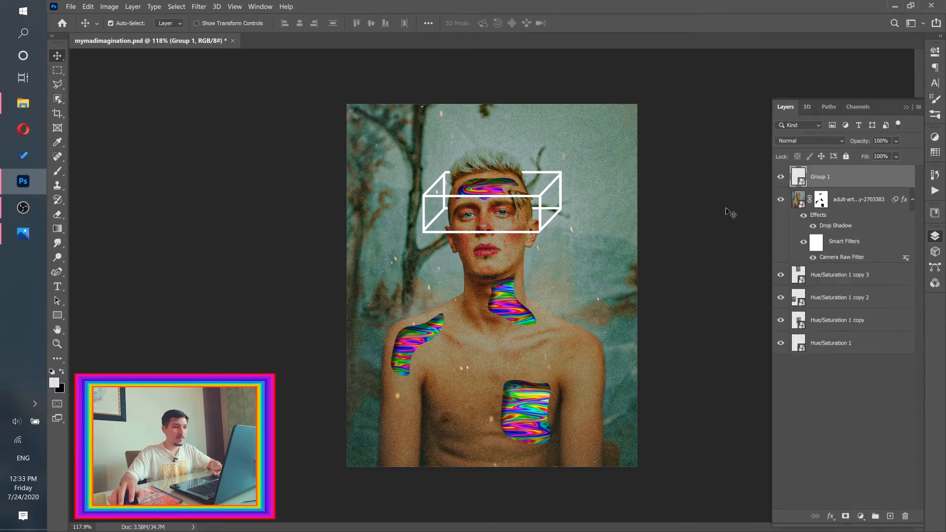
click(200, 6)
mouse_move(320, 118)
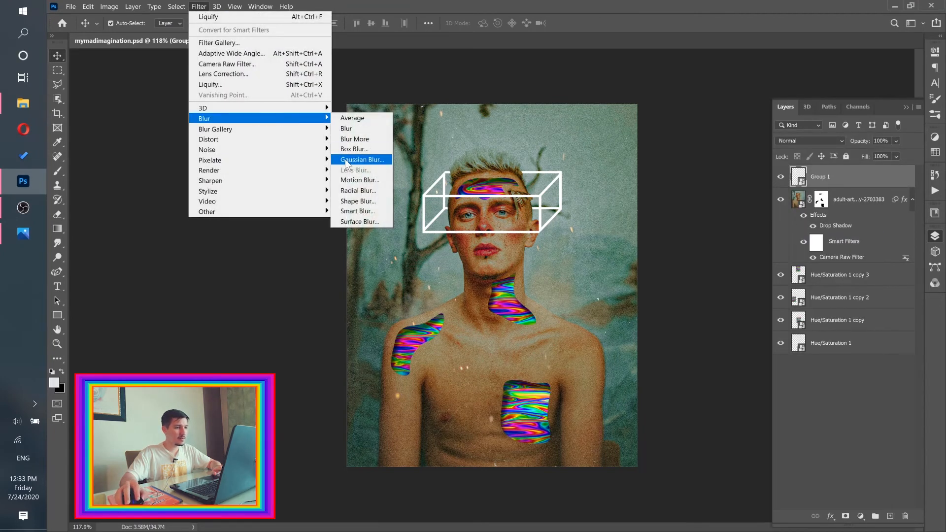
click(362, 159)
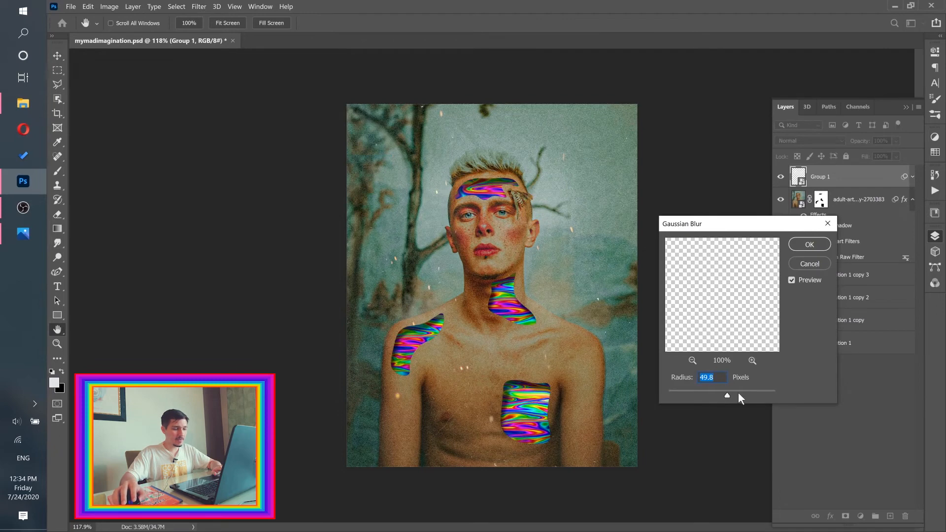
text(1)
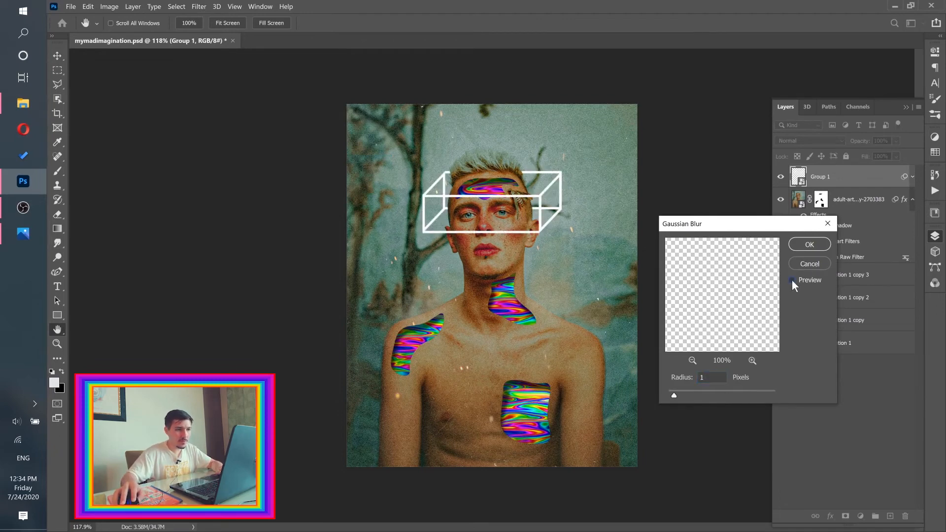
click(808, 243)
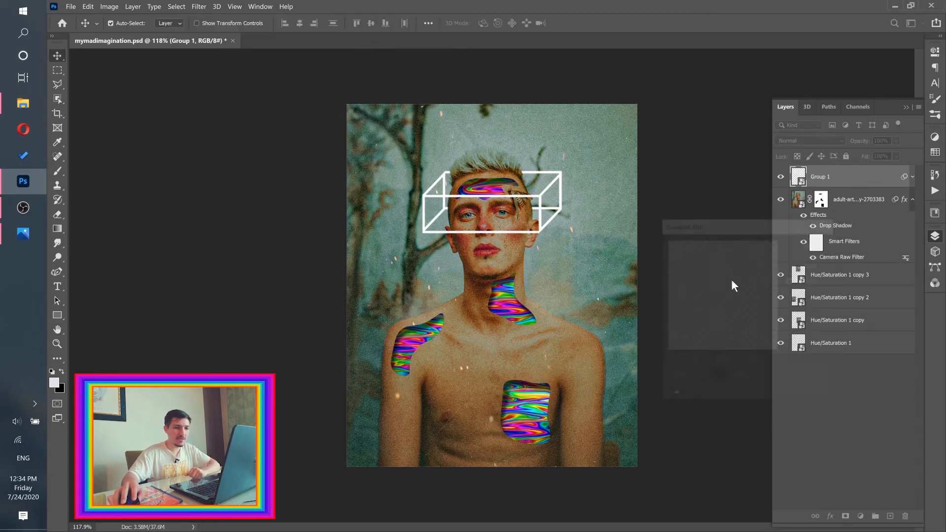
- Add a white Outer Glow to the wireframe smart object with 100% opacity, 21% spread and 35 px size
double_click(867, 178)
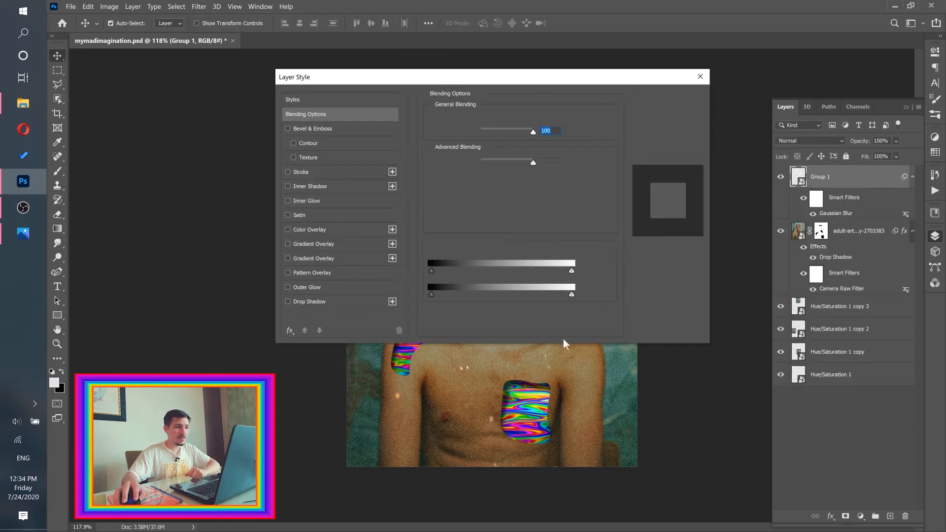
click(315, 288)
drag(379, 83, 597, 211)
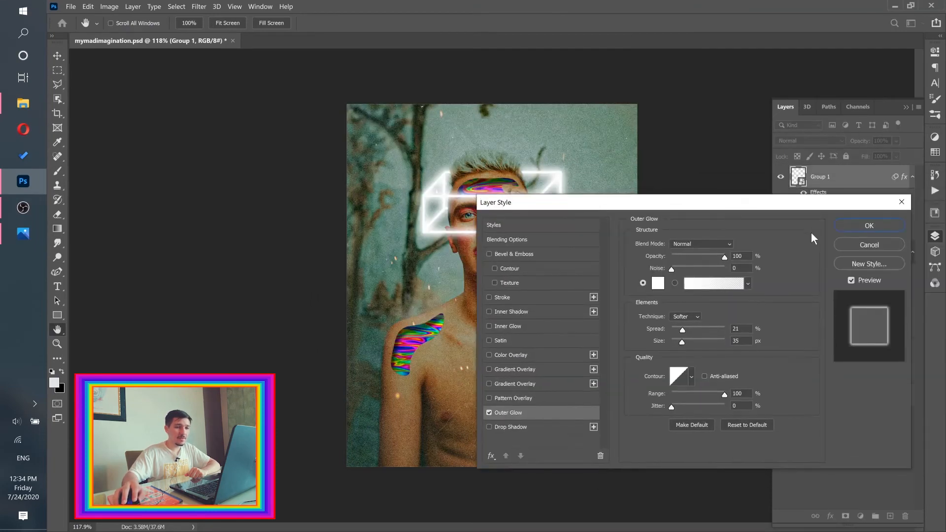
click(887, 225)
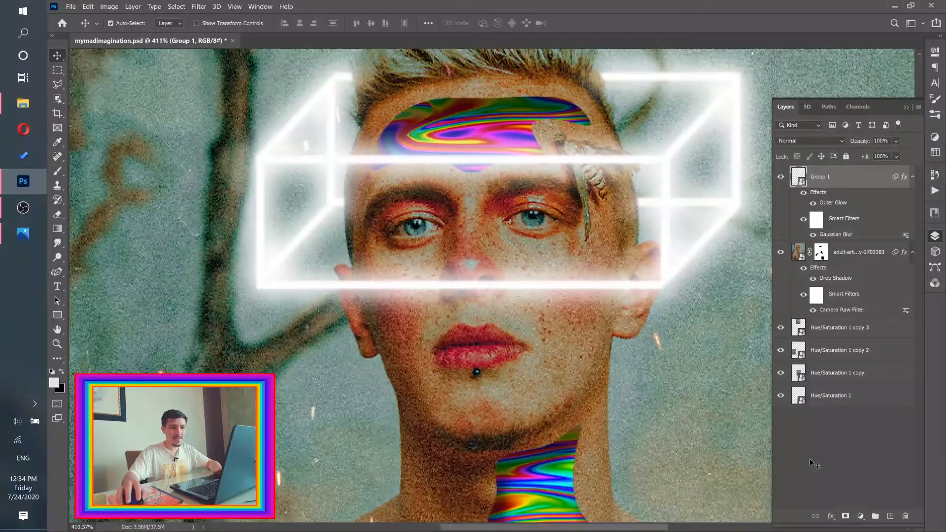
- Create a new layer above the wireframe and set the Brush tool's foreground colour to bright red
click(891, 515)
key(b)
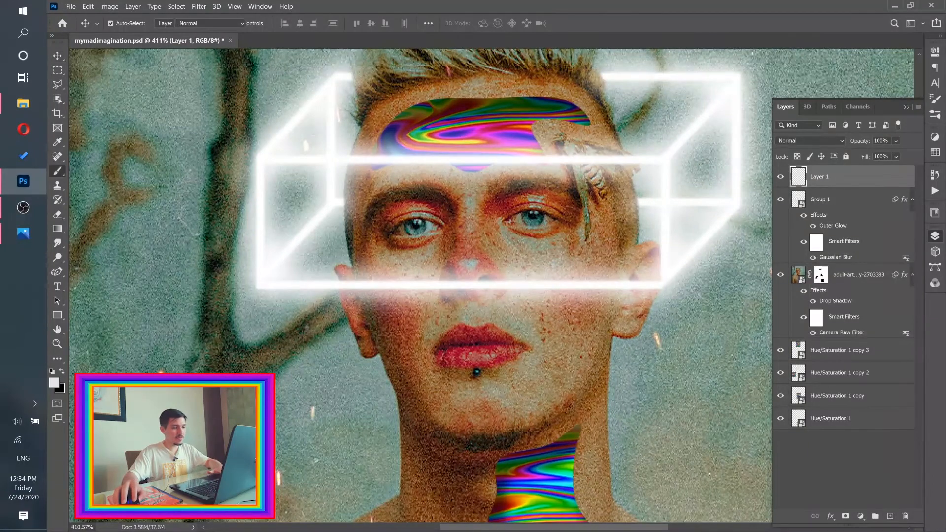
scroll(417, 217, up, 5)
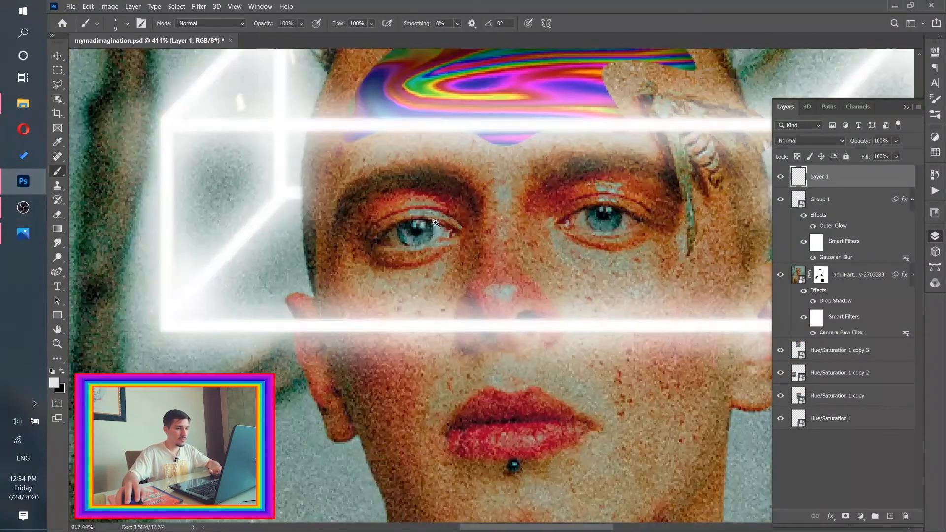
click(55, 382)
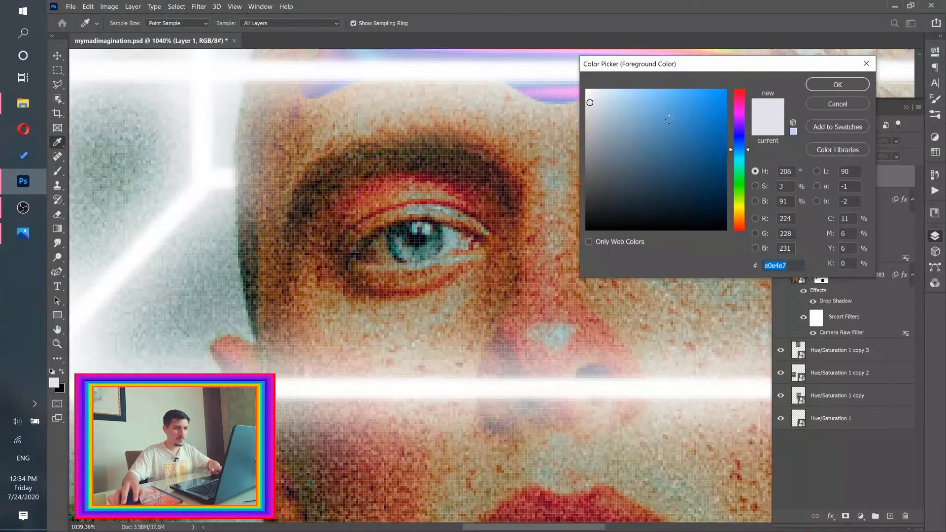
drag(740, 103, 740, 89)
click(726, 90)
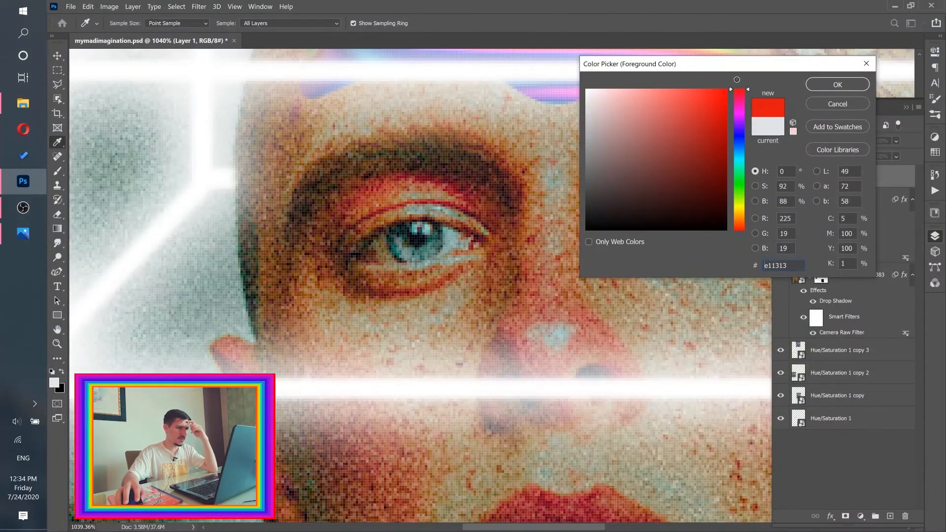
click(820, 84)
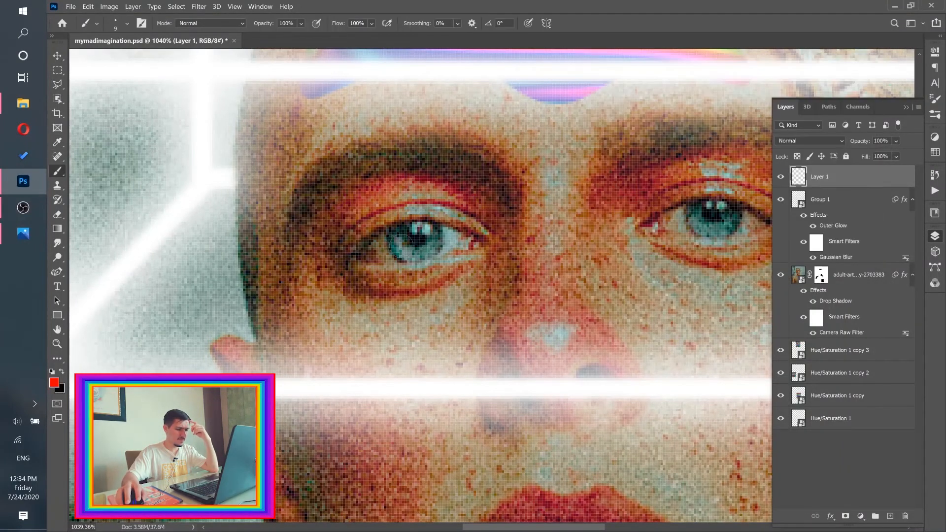
- Paint both eyes solid red on the new layer with a small soft brush of 7 to 4 px and 24% hardness
key(bracketleft)
scroll(390, 232, up, 3)
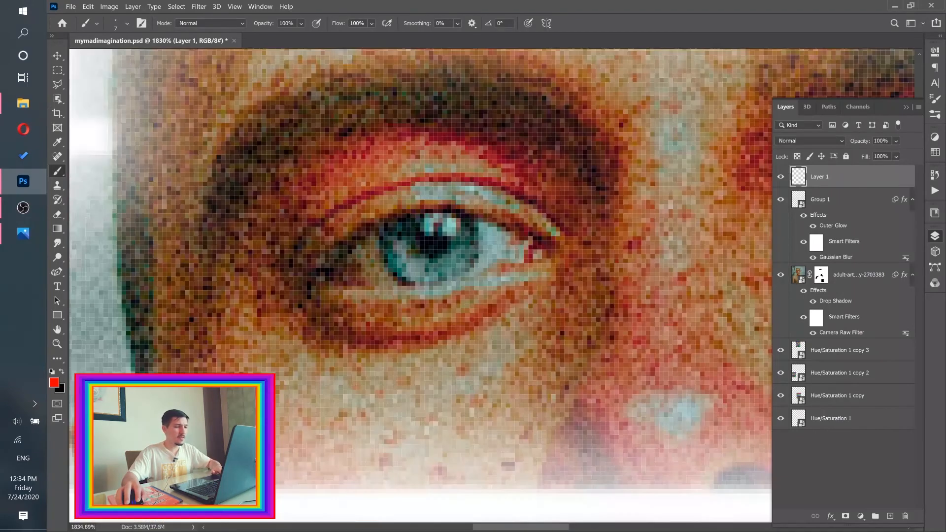
click(128, 23)
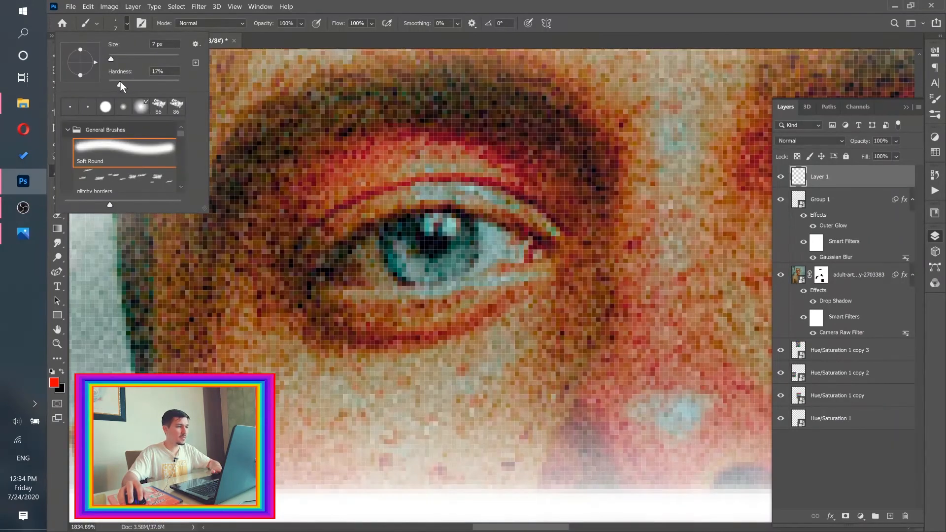
drag(120, 83, 361, 2)
click(402, 40)
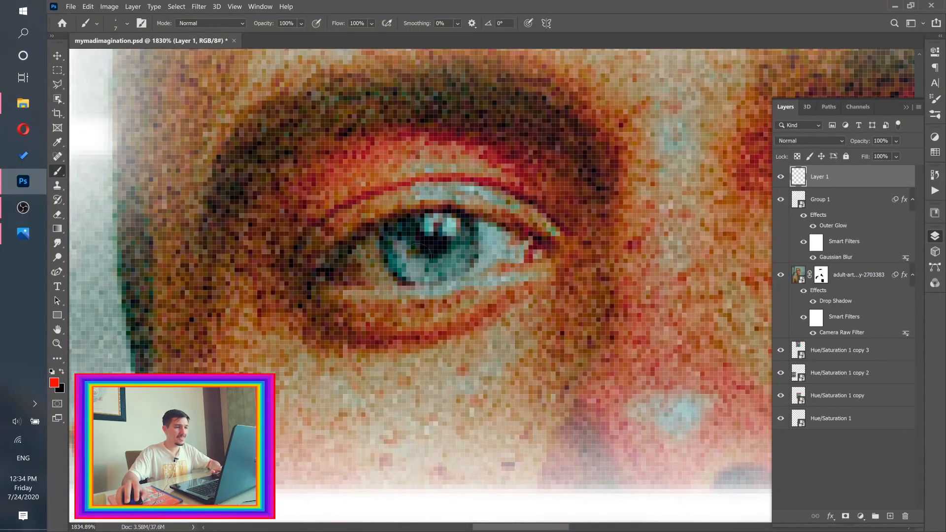
mouse_move(423, 250)
mouse_down()
mouse_move(436, 230)
mouse_move(376, 240)
mouse_move(453, 224)
mouse_move(505, 249)
mouse_move(515, 242)
mouse_move(441, 271)
mouse_move(362, 261)
mouse_up()
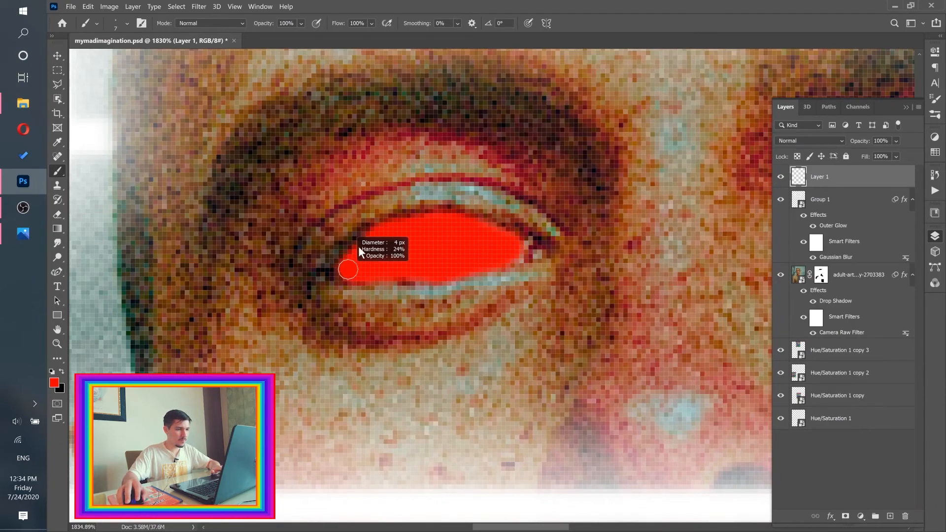
drag(754, 237, 296, 302)
mouse_move(417, 258)
mouse_down()
mouse_move(495, 264)
mouse_move(383, 285)
mouse_move(417, 250)
mouse_move(404, 276)
mouse_move(493, 281)
mouse_up()
scroll(471, 258, down, 5)
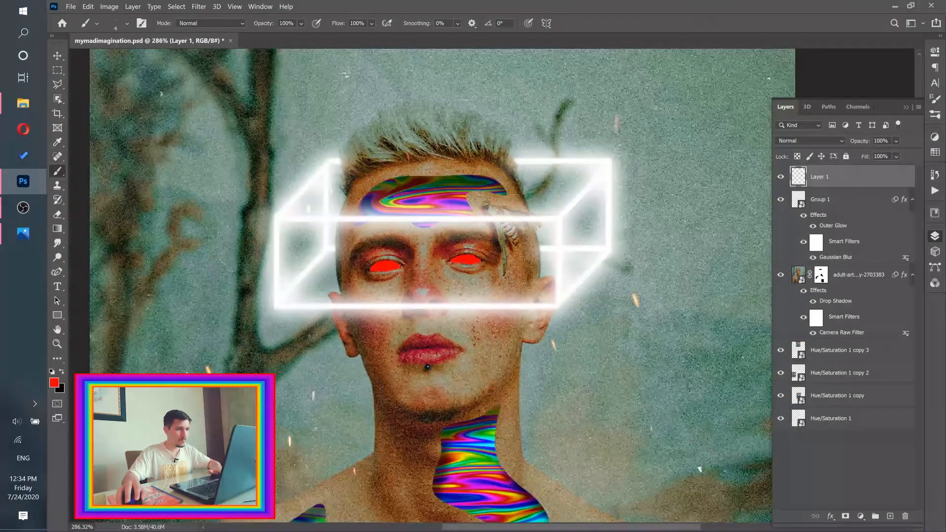
- Convert the red eyes layer to a smart object and apply a Gaussian Blur with a 2.0 px radius
right_click(874, 171)
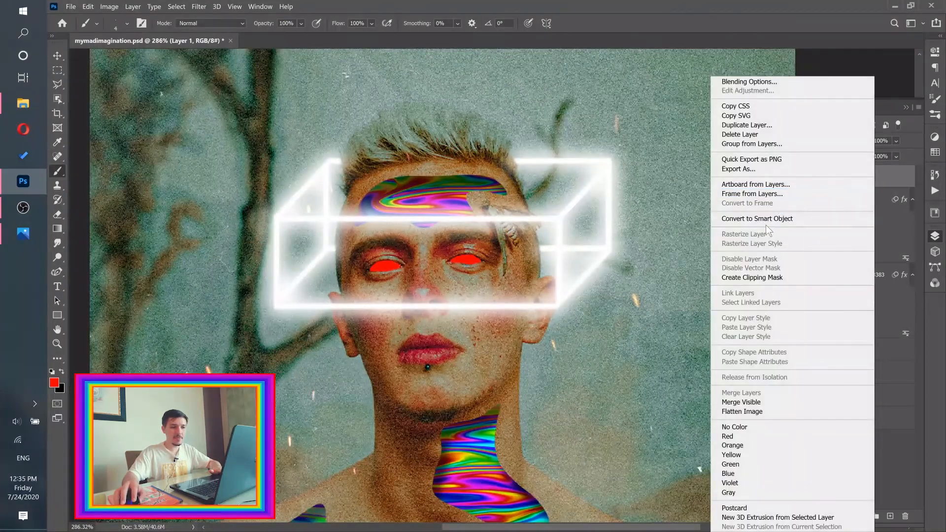
click(766, 219)
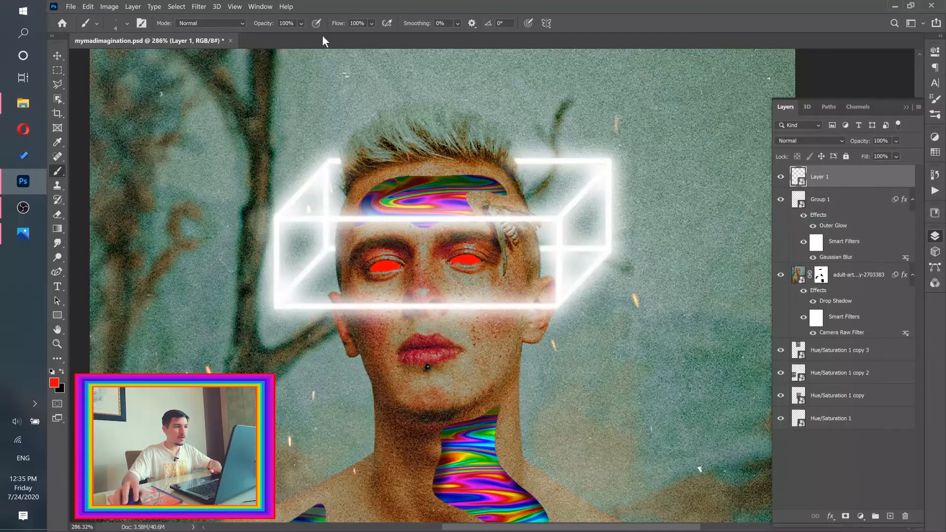
click(198, 6)
mouse_move(253, 119)
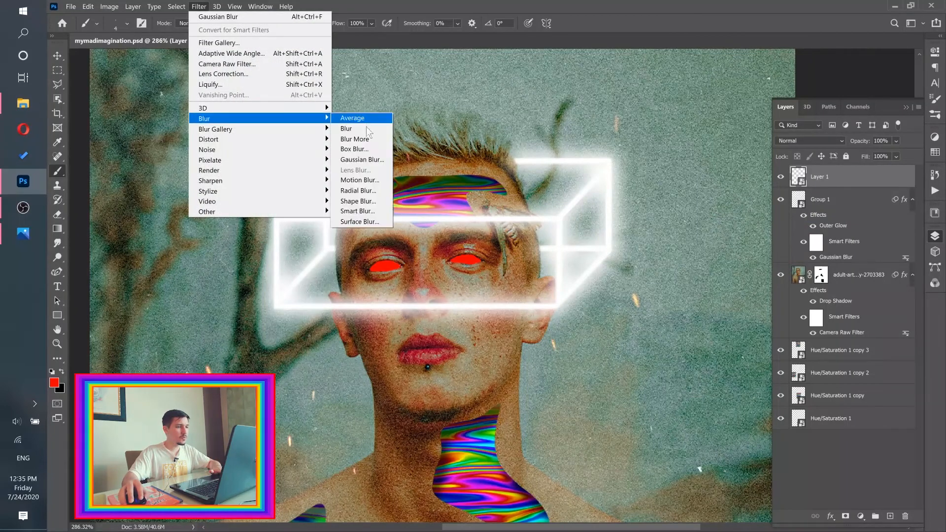
click(357, 160)
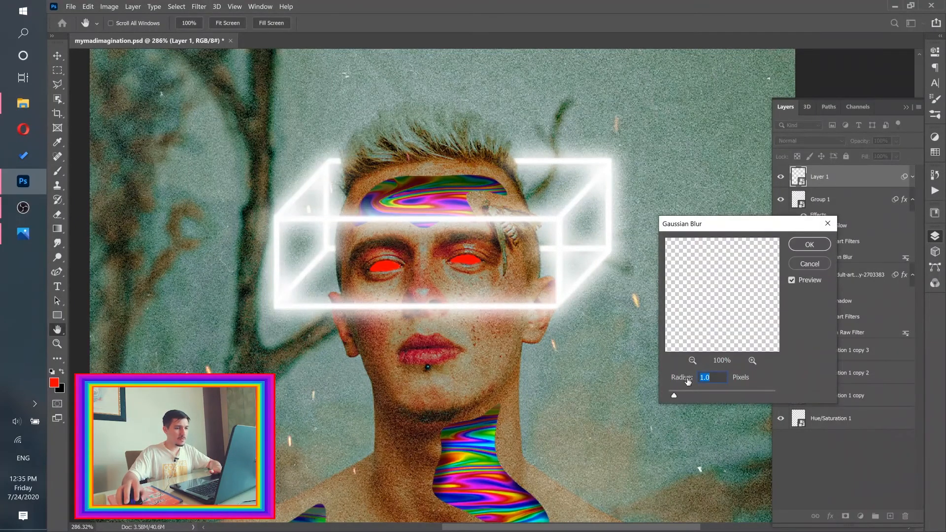
drag(674, 395, 680, 395)
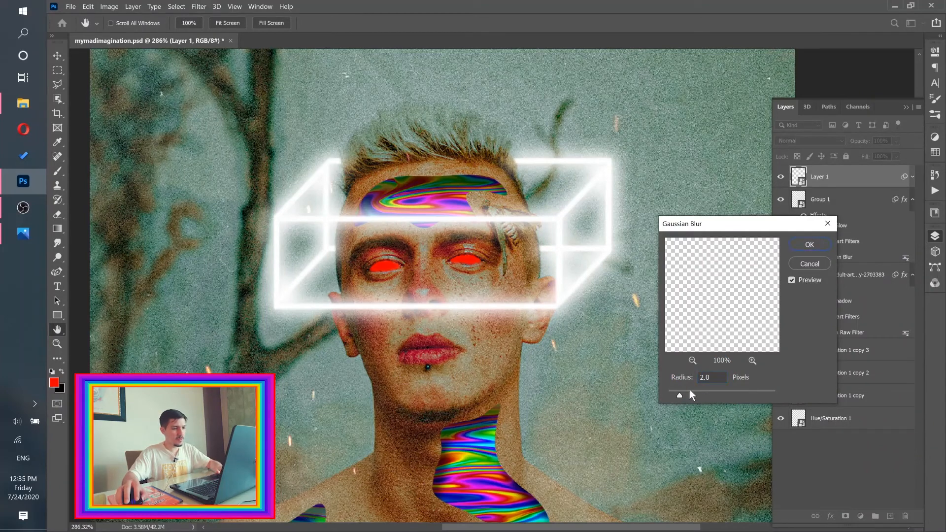
click(809, 245)
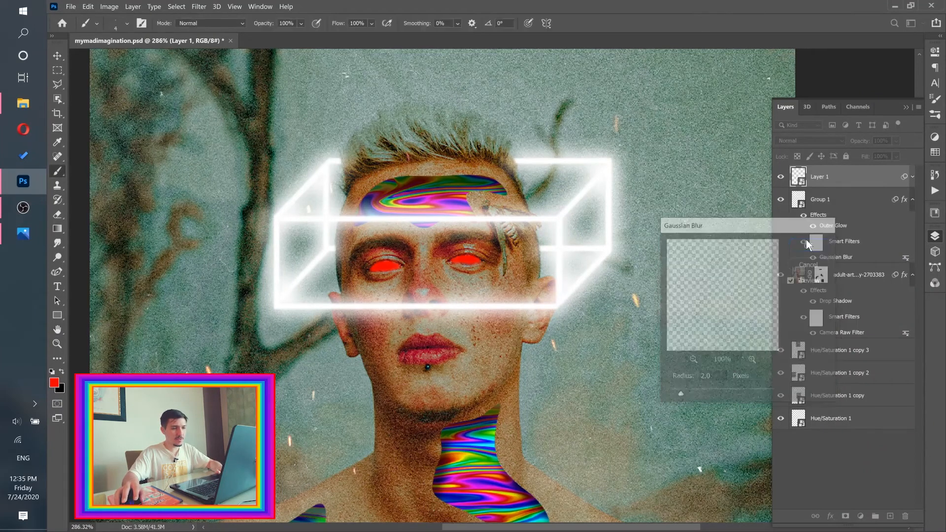
- Add a bright red Outer Glow to the eyes layer with 100% opacity and 35 px size
double_click(874, 182)
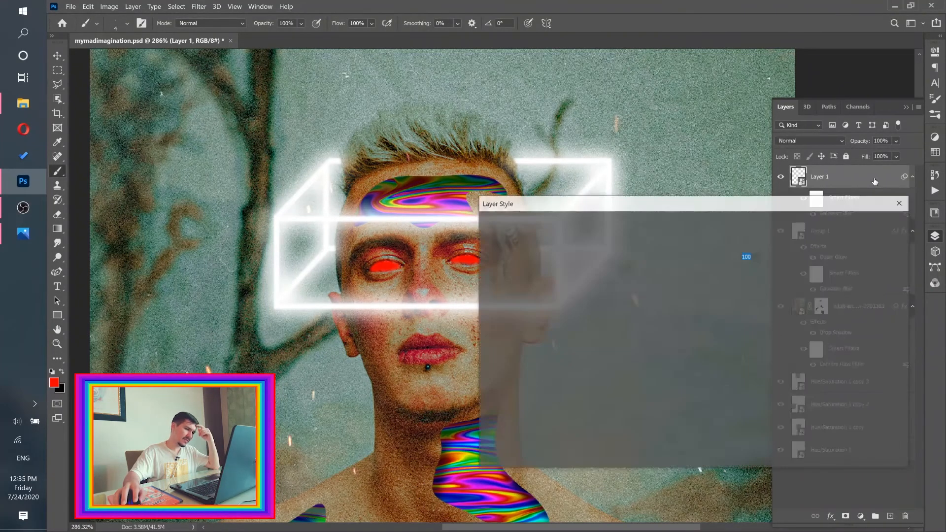
click(530, 412)
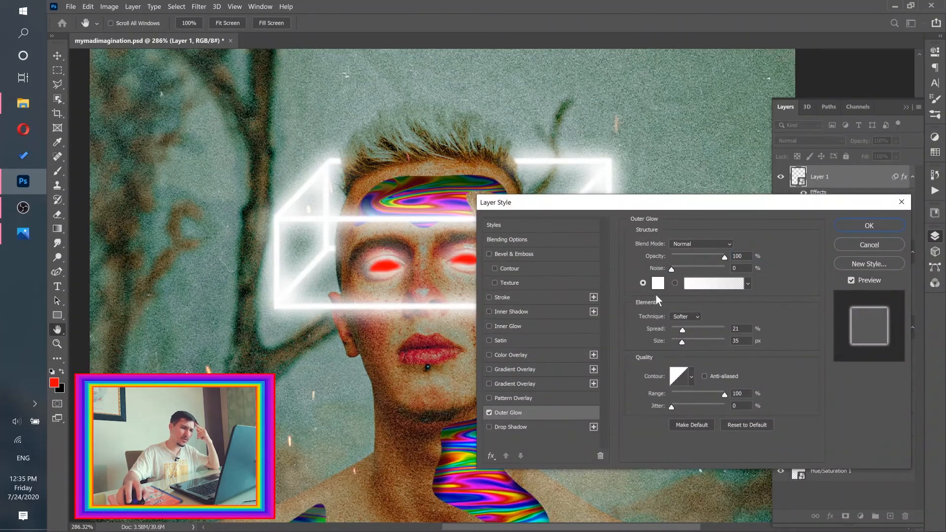
click(663, 282)
drag(701, 119, 760, 61)
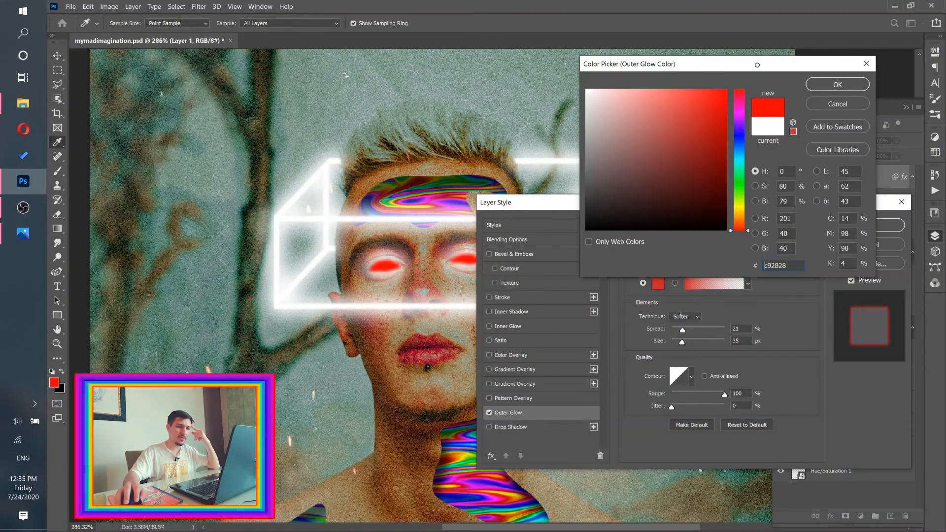
click(838, 85)
click(862, 229)
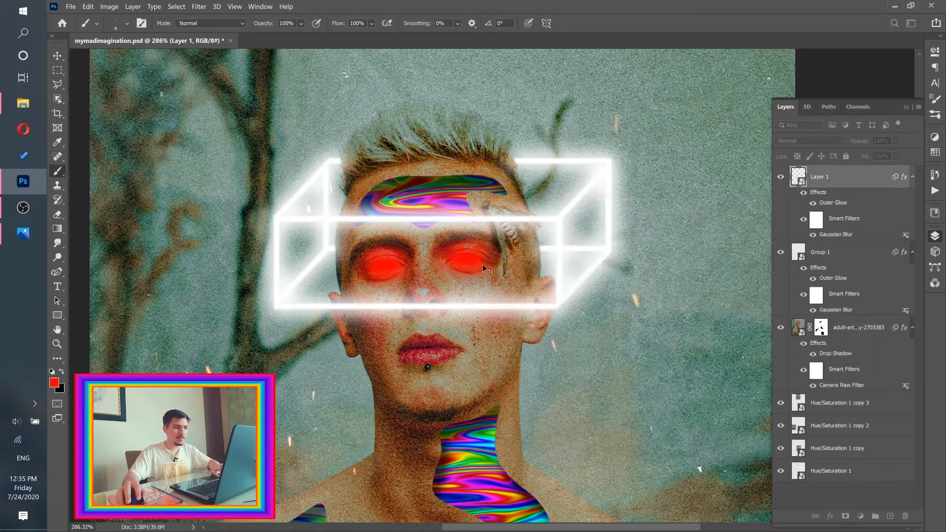
- Reduce the spread of the eyes layer's Outer Glow to 8%, keeping the size at 35 px
key(v)
scroll(443, 224, down, 5)
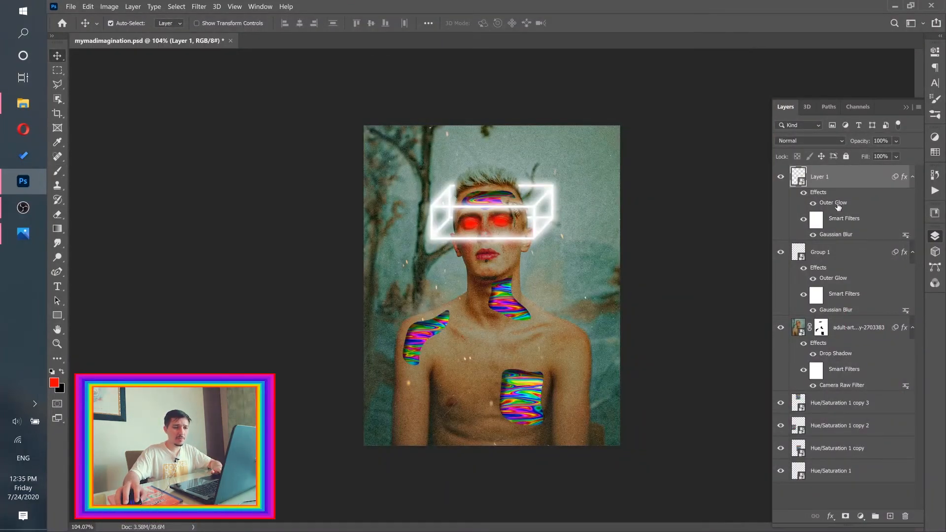
double_click(837, 206)
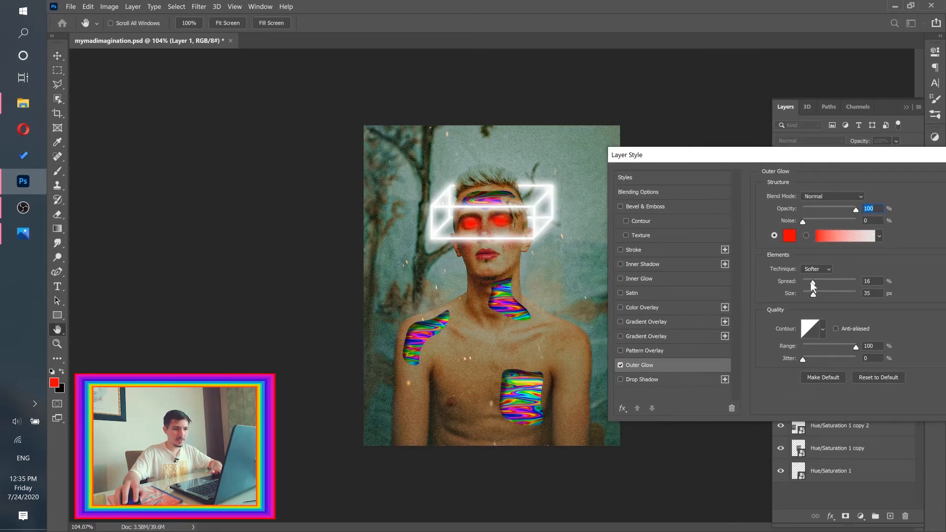
click(811, 282)
drag(811, 294, 810, 294)
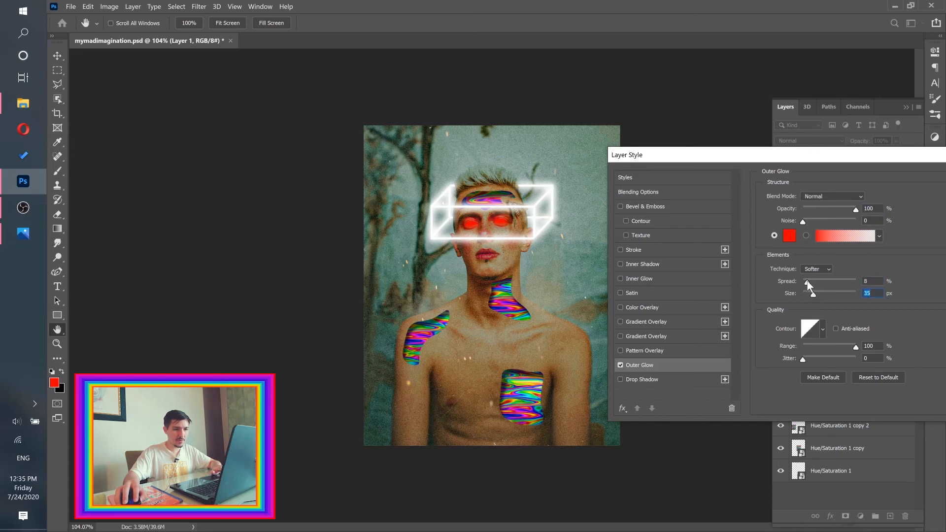
key(Return)
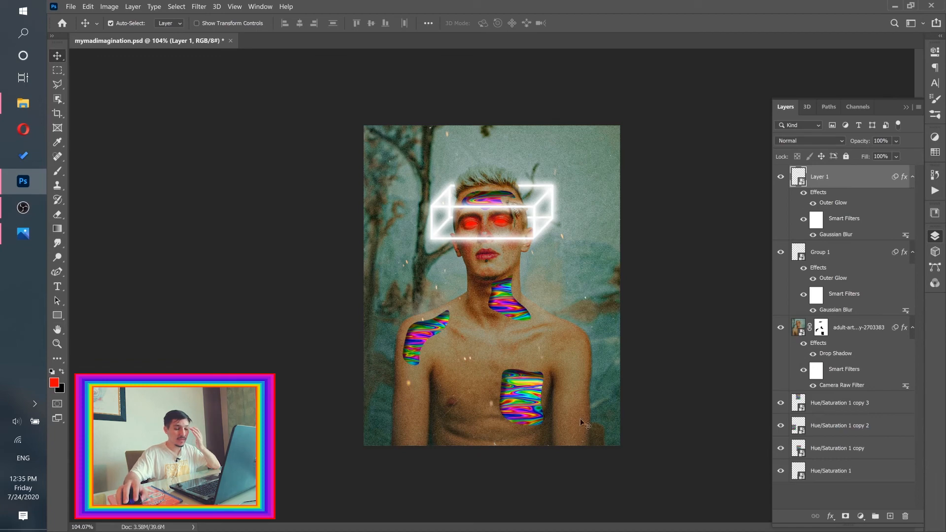
- Combine the four rainbow Hue/Saturation layers beneath the portrait into a single smart object
click(837, 408)
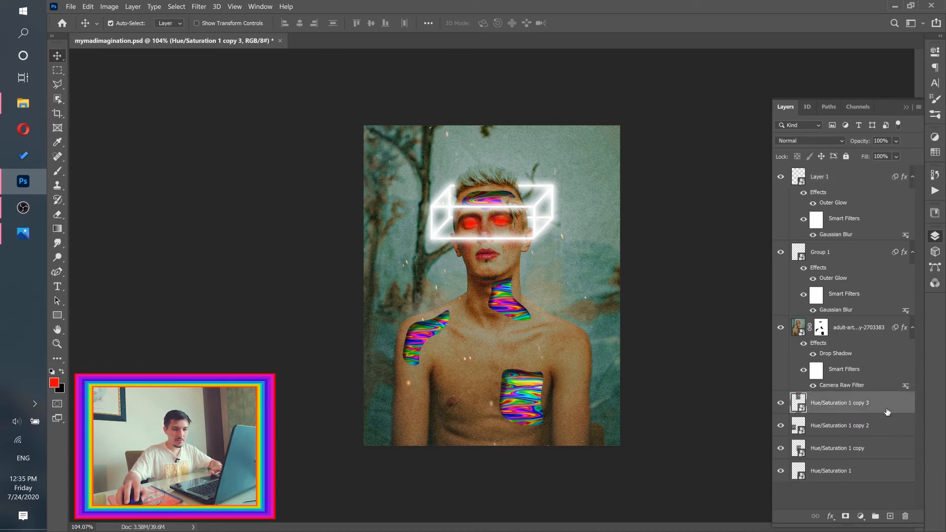
shift+click(854, 472)
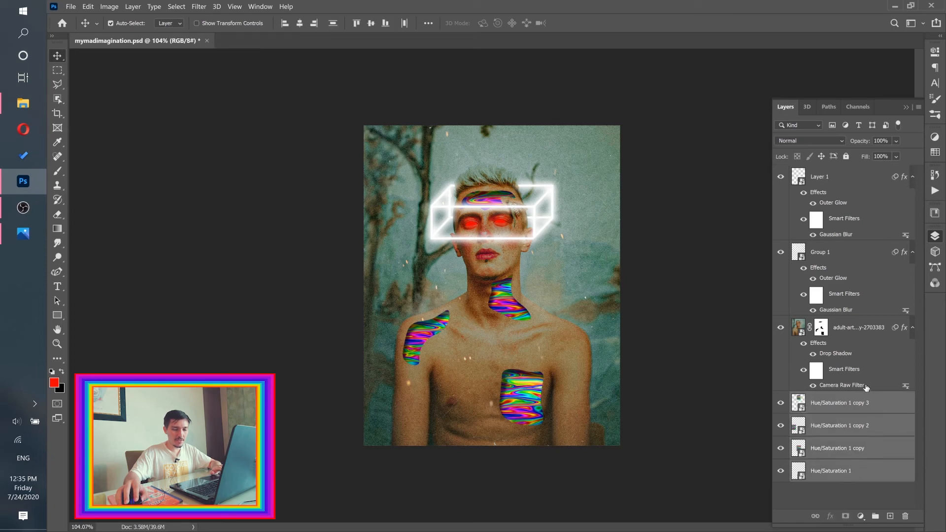
right_click(856, 413)
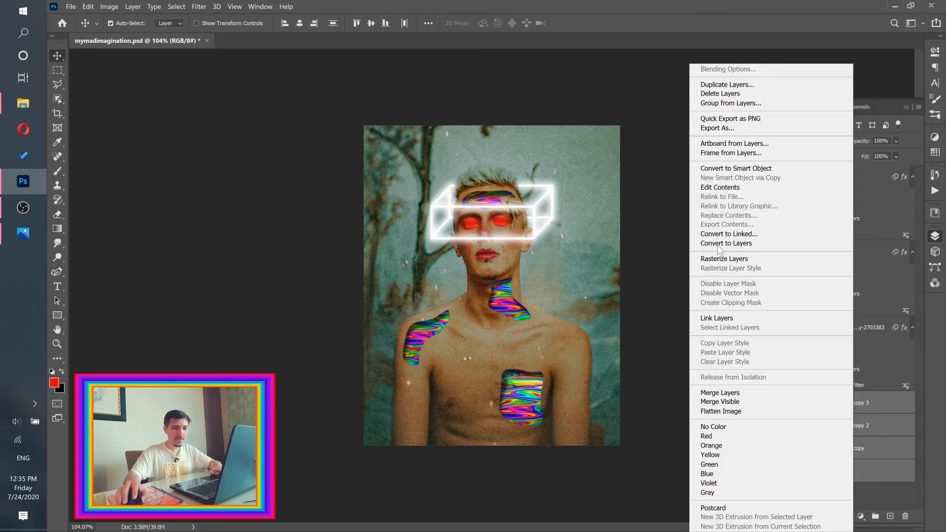
click(734, 170)
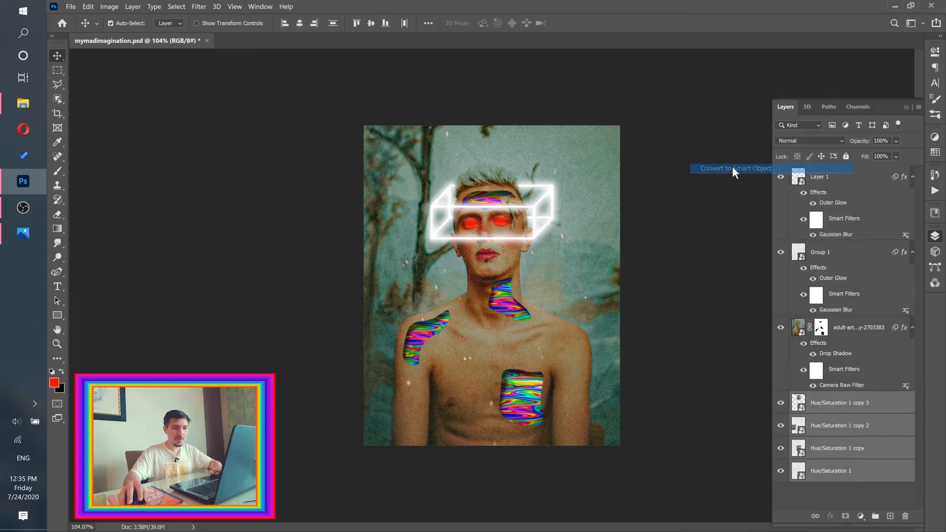
- Apply an Add Noise filter to the rainbow smart object with a 12% amount and Gaussian distribution
click(199, 6)
mouse_move(296, 149)
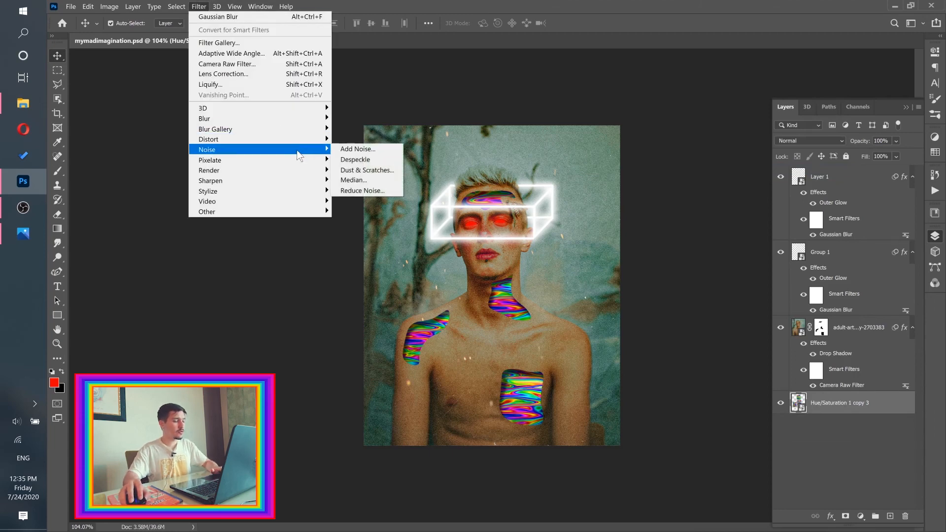
click(355, 149)
drag(490, 89, 747, 101)
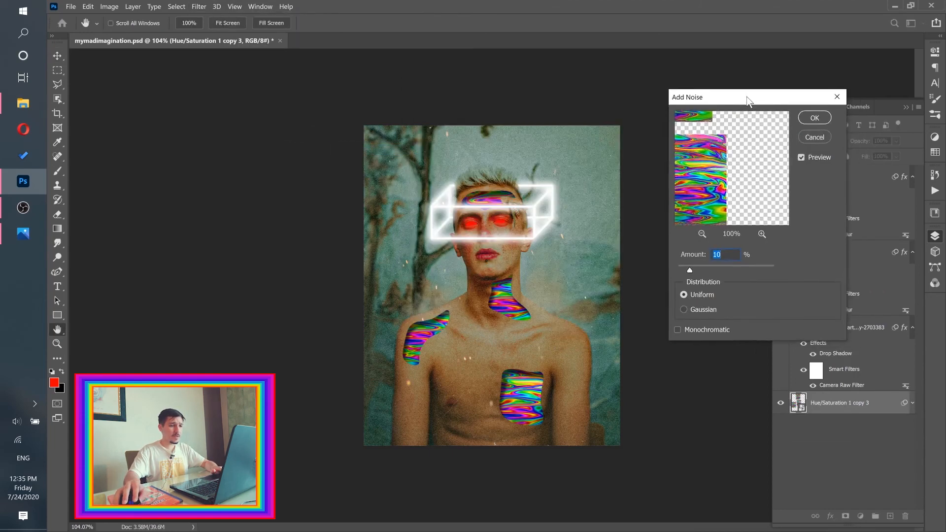
drag(503, 304, 540, 308)
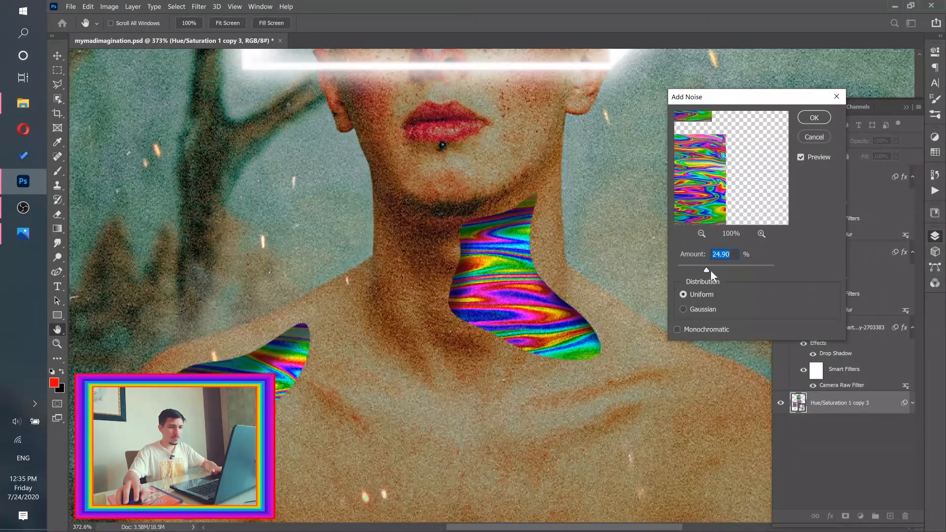
drag(711, 271, 704, 269)
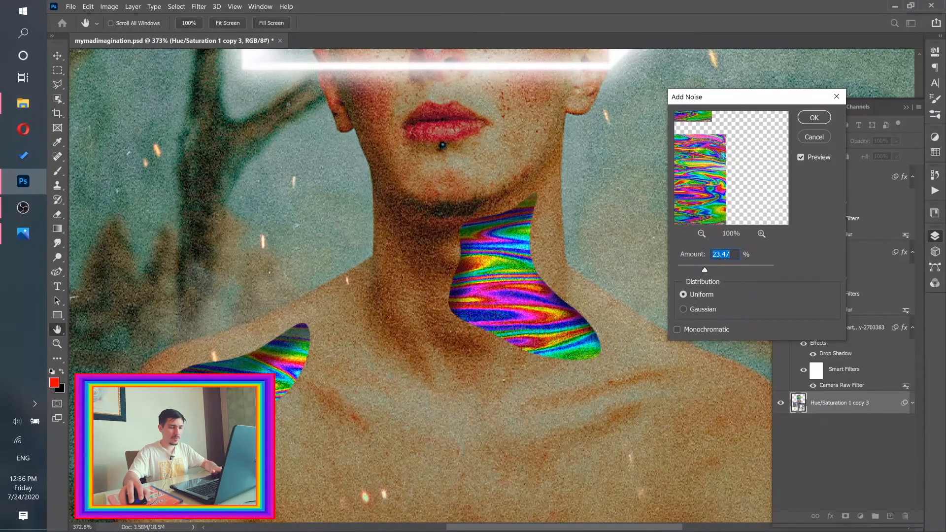
click(688, 310)
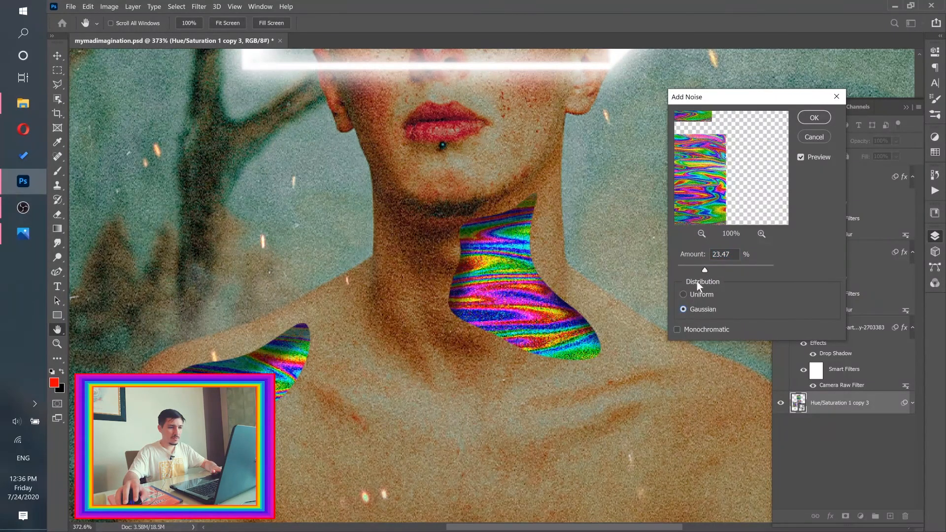
click(724, 253)
text(1)
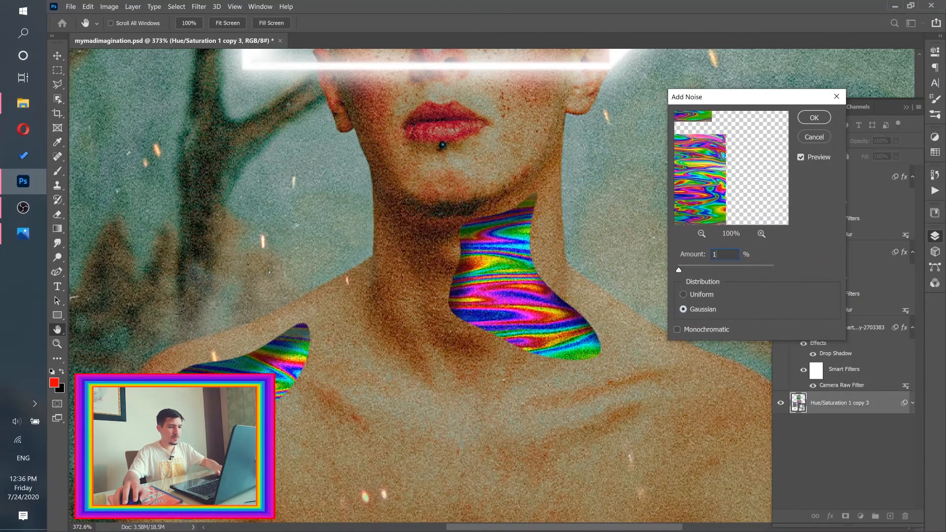
text(2)
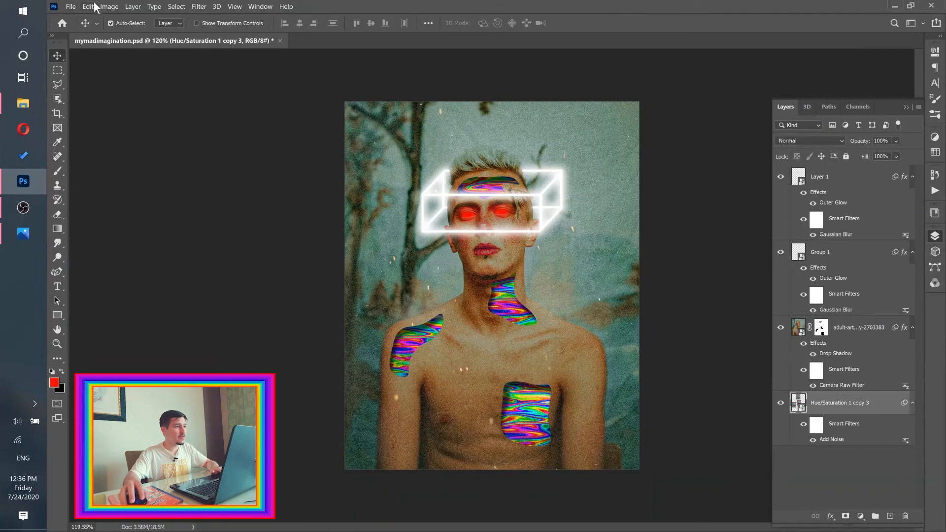
- Apply a Vibrance adjustment of -39 to the rainbow smart object, leaving Saturation at 0
click(108, 6)
mouse_move(126, 30)
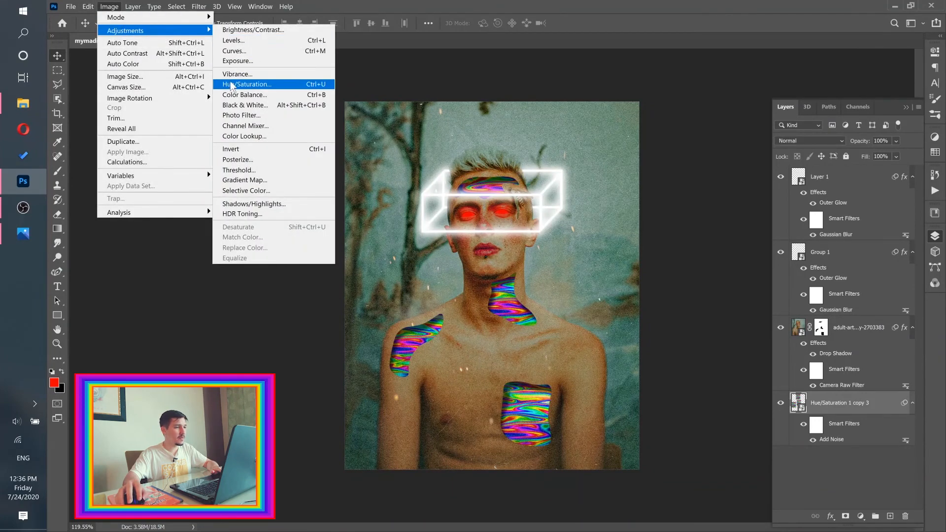
click(237, 74)
drag(491, 140, 670, 139)
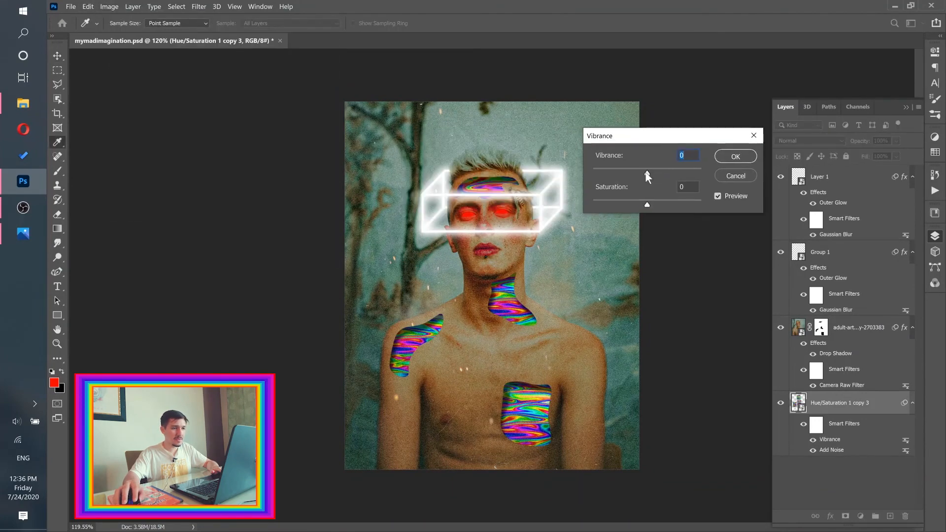
drag(646, 172, 626, 169)
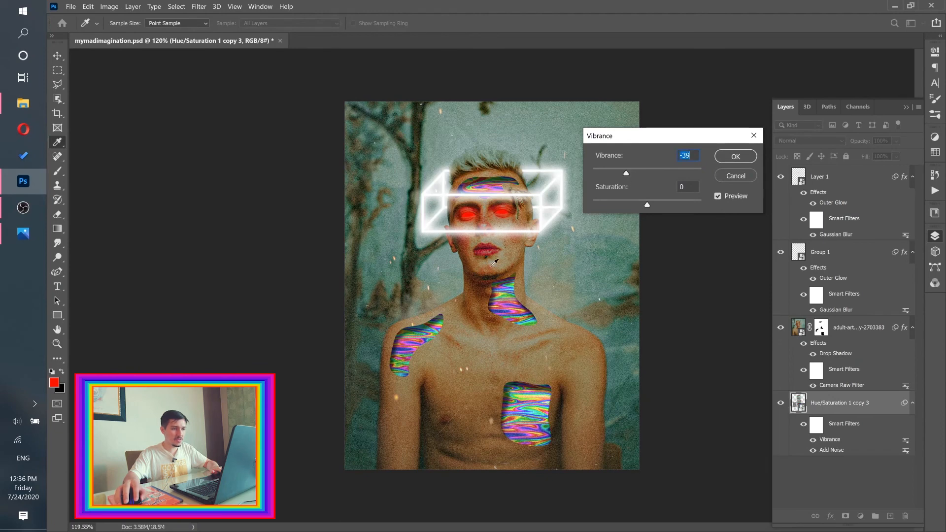
click(728, 160)
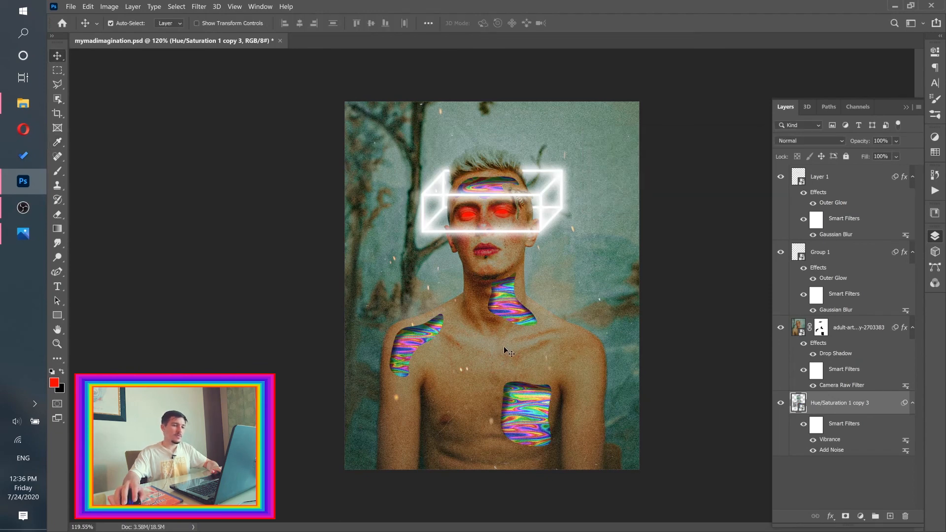